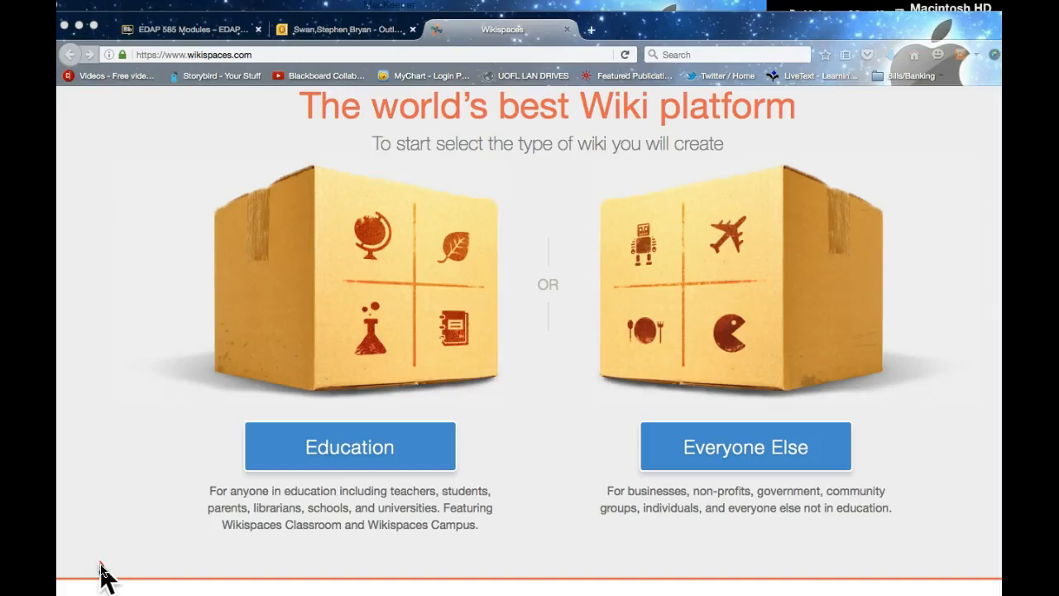
Step: Switch to the EDAP 585 Modules page and scroll through its 'What is a Wiki' reading and teacher tips
click(197, 30)
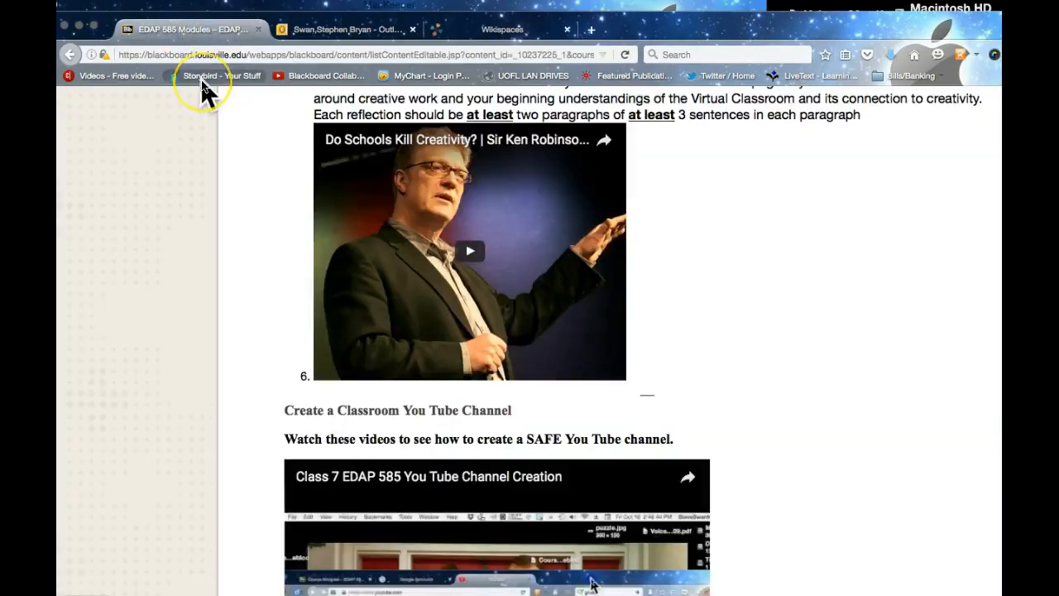
scroll(408, 189, up, 1)
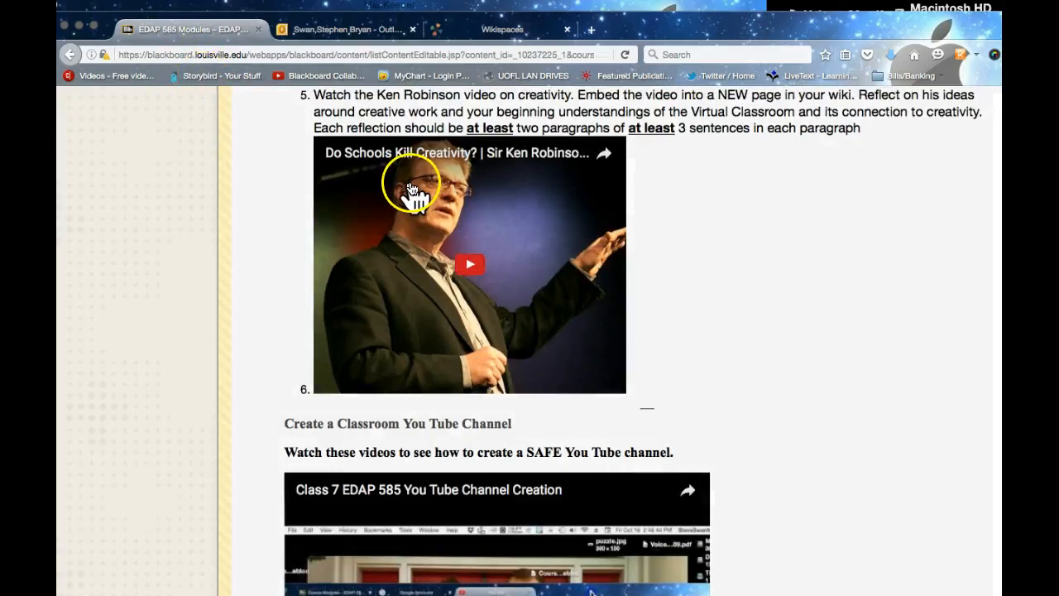
scroll(408, 189, down, 5)
scroll(408, 189, down, 10)
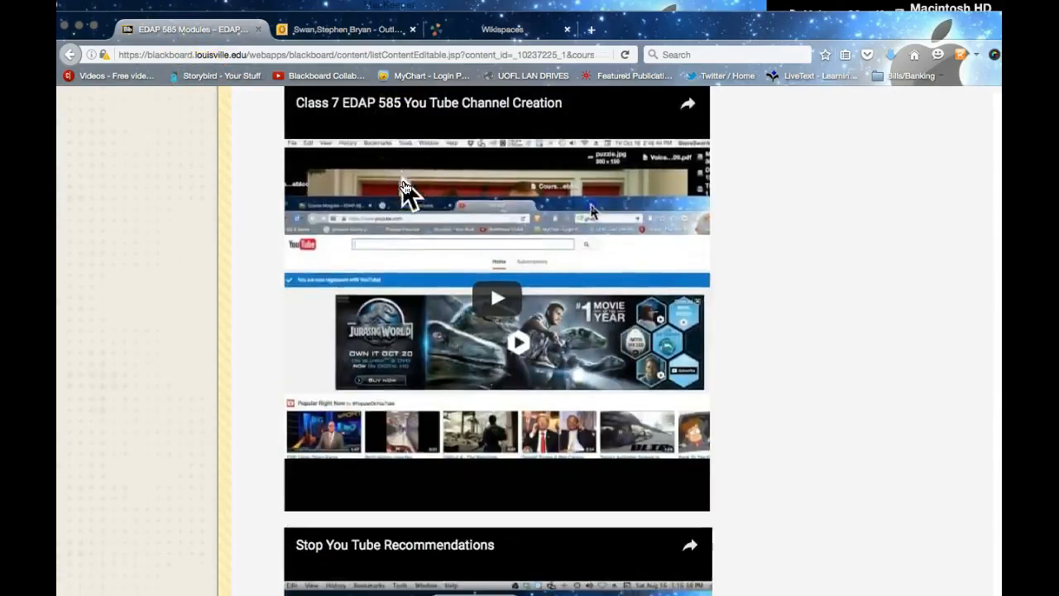
scroll(408, 188, down, 7)
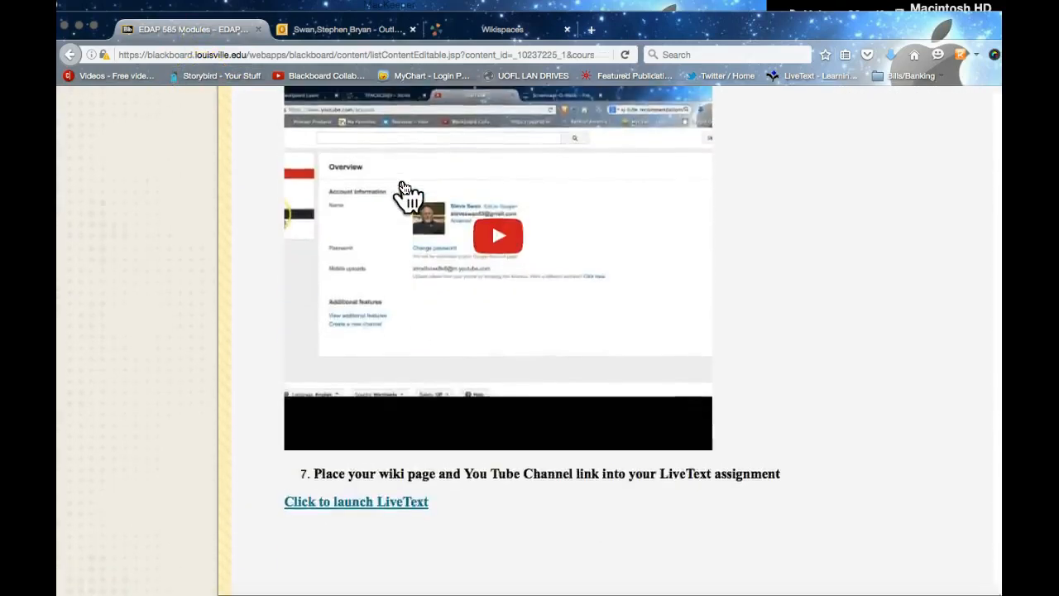
scroll(406, 188, up, 15)
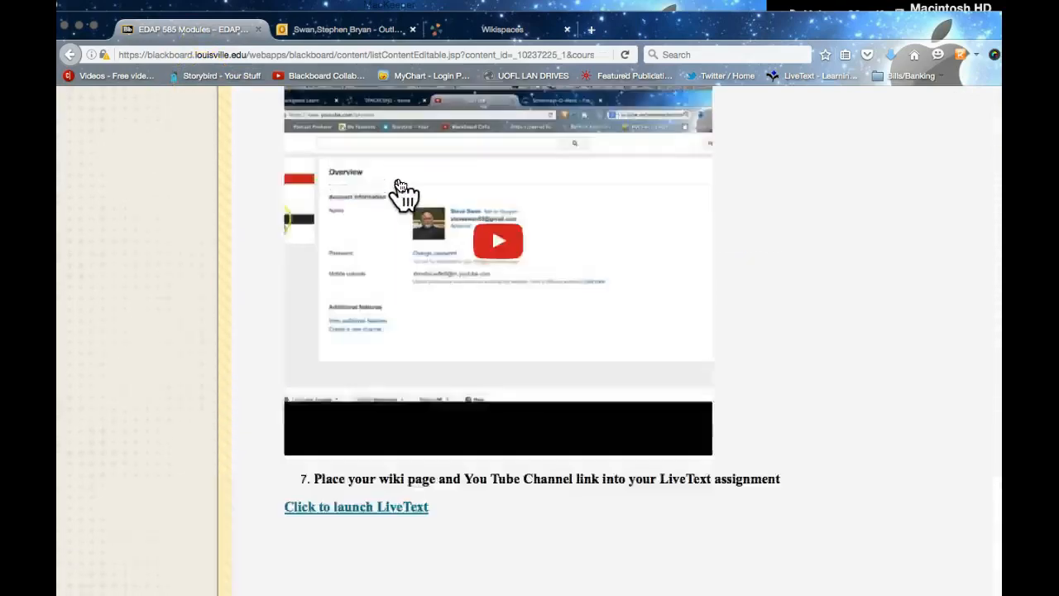
scroll(391, 184, up, 20)
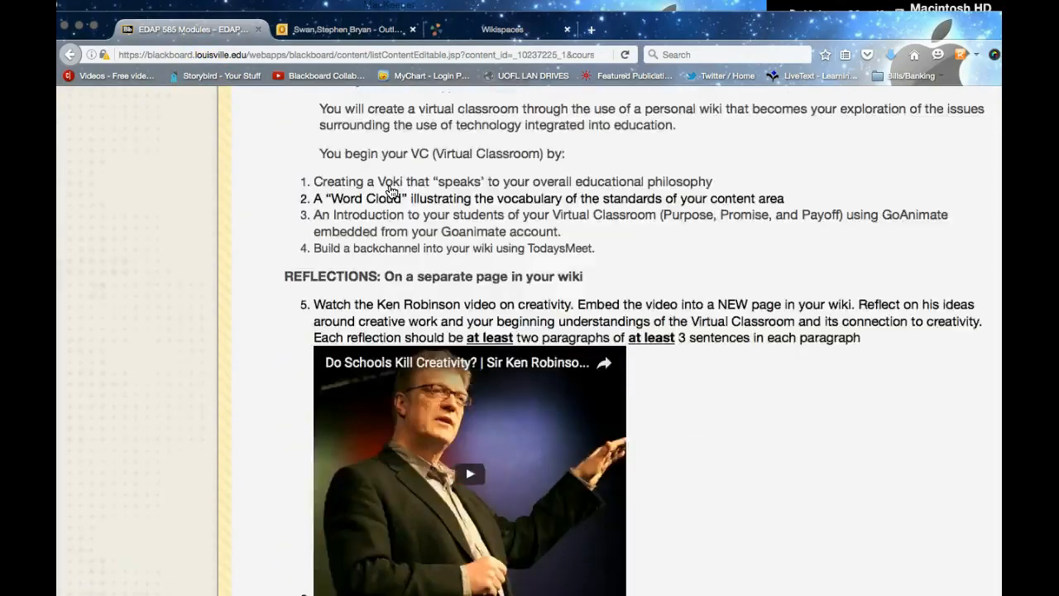
scroll(391, 190, up, 5)
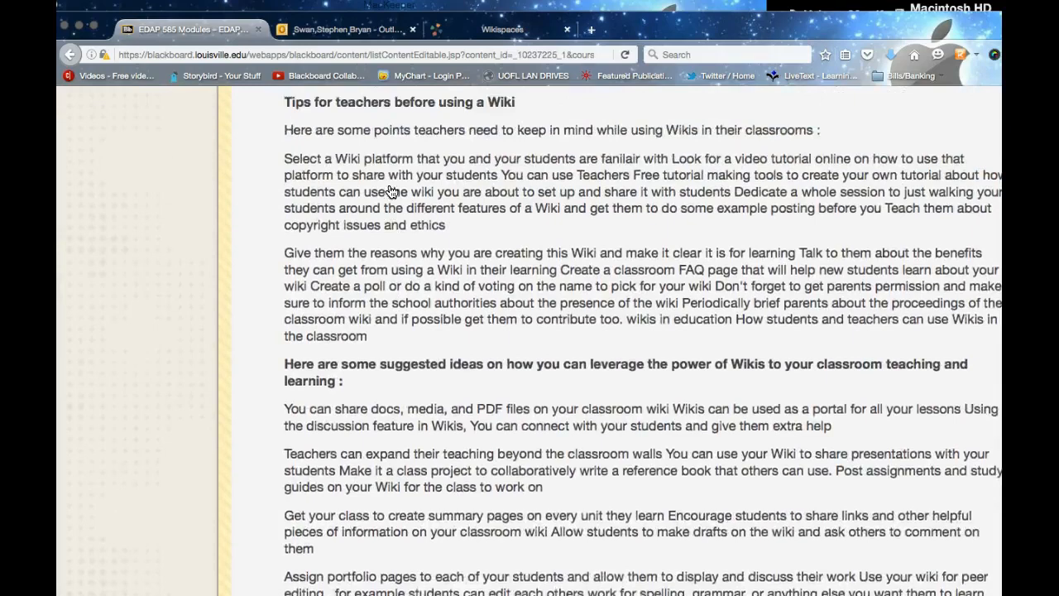
scroll(390, 191, up, 5)
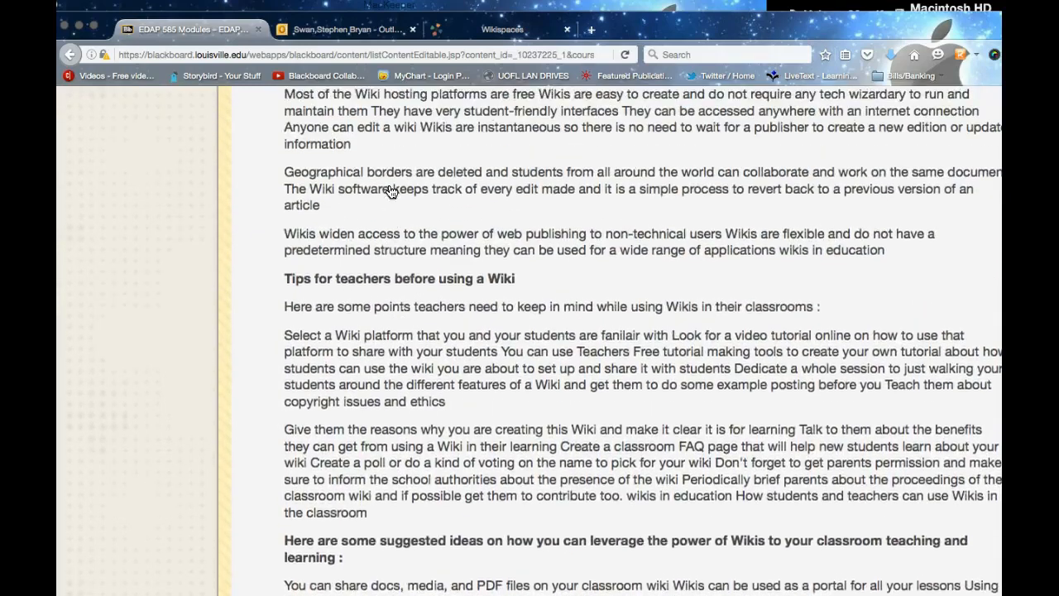
scroll(393, 194, up, 2)
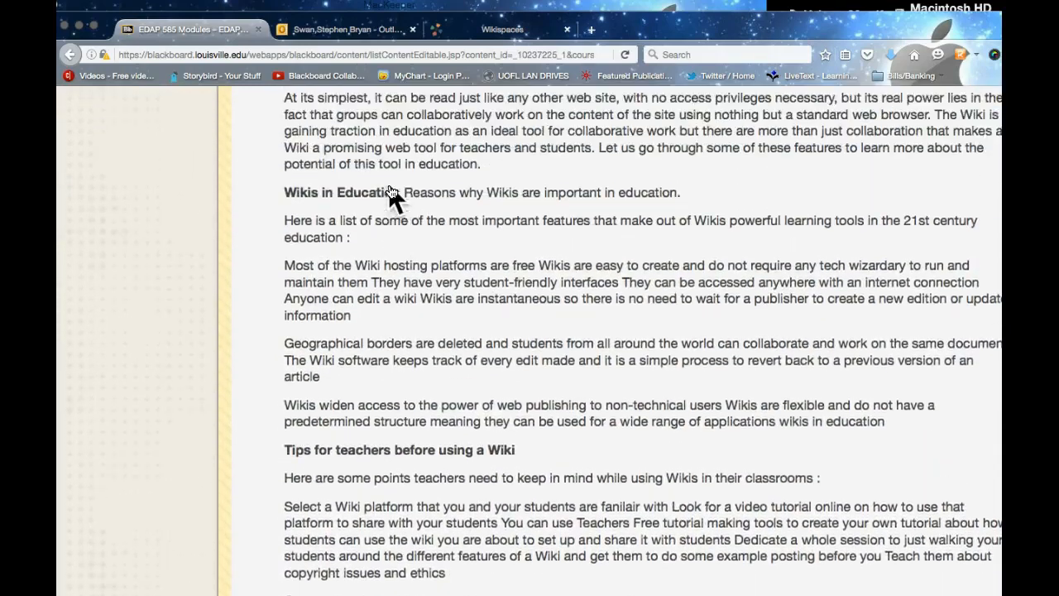
scroll(391, 191, up, 2)
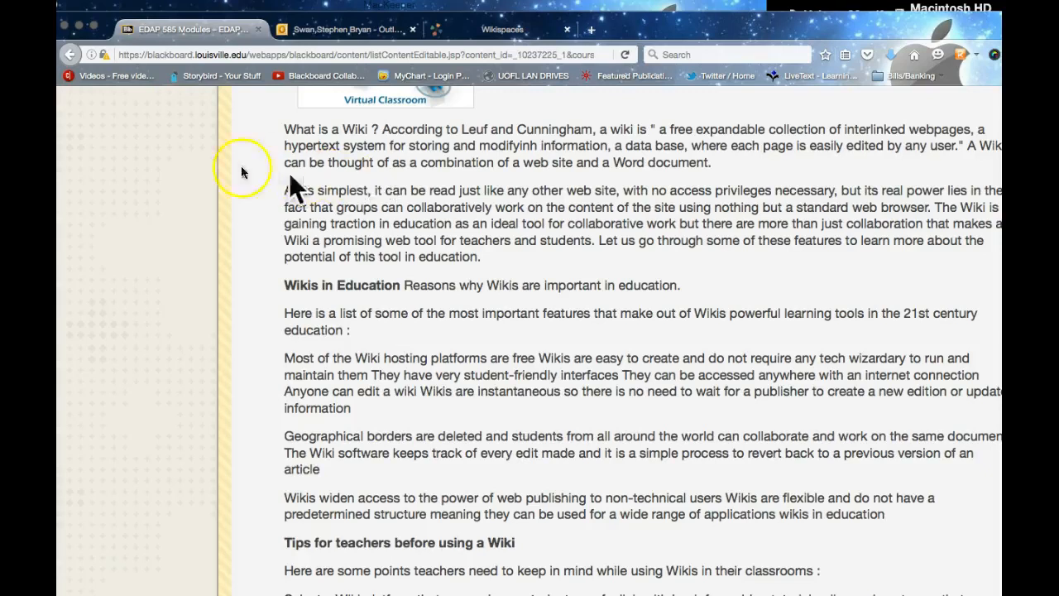
click(189, 159)
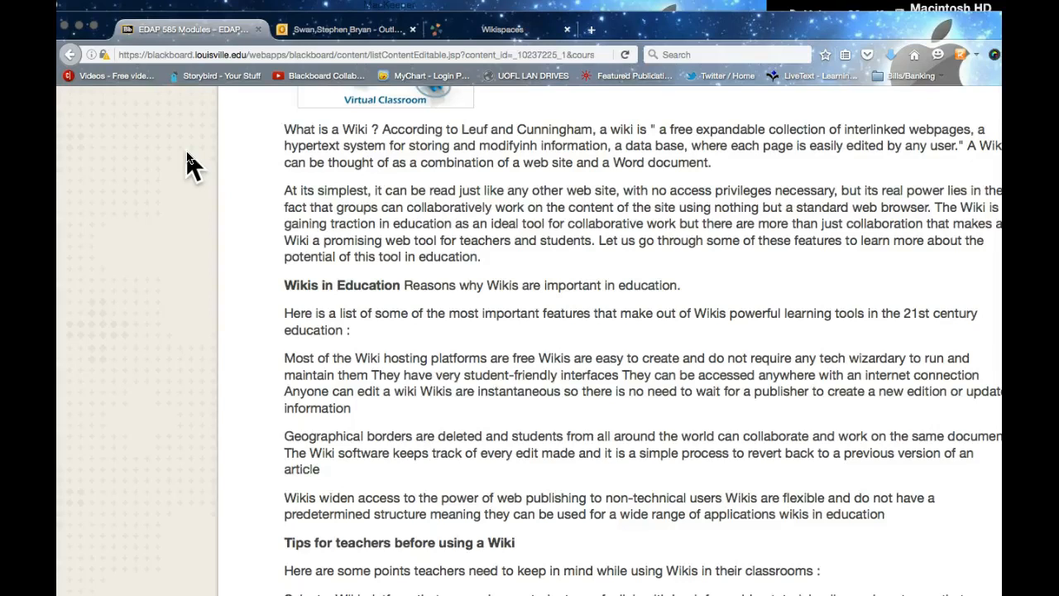
scroll(189, 157, down, 5)
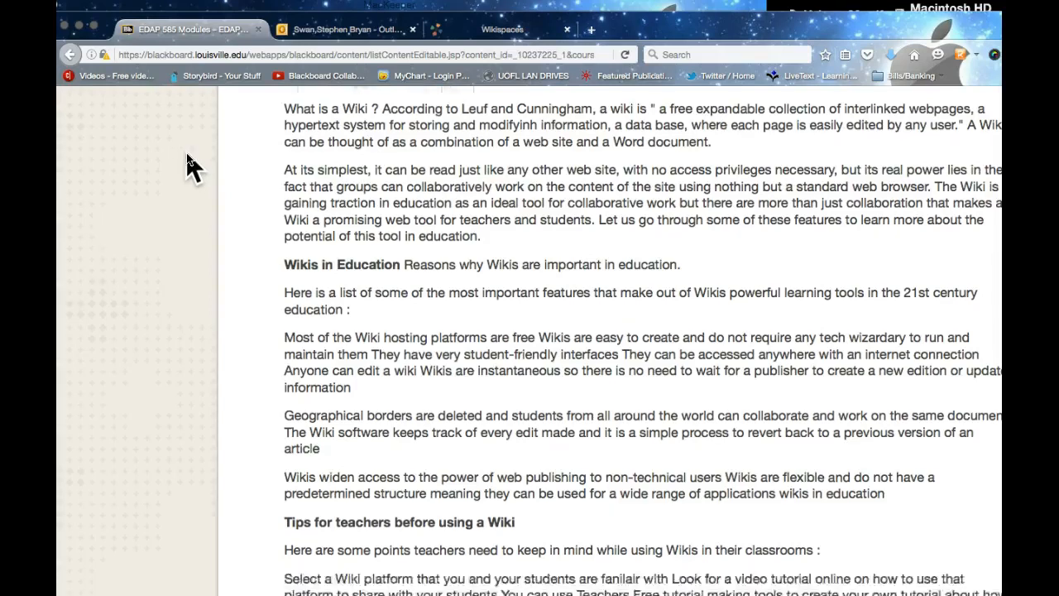
scroll(192, 141, down, 4)
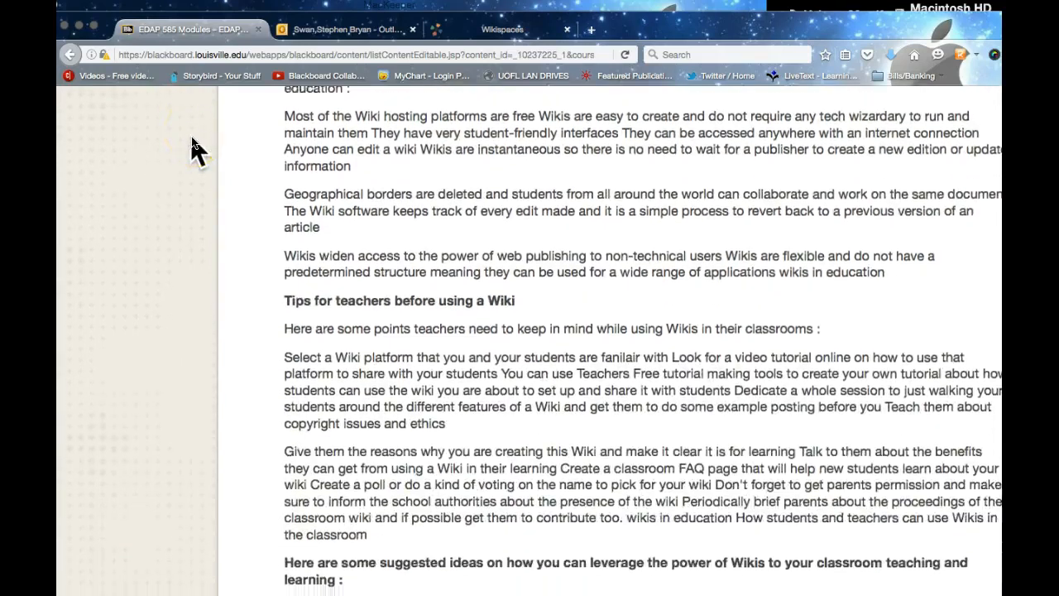
scroll(192, 149, down, 1)
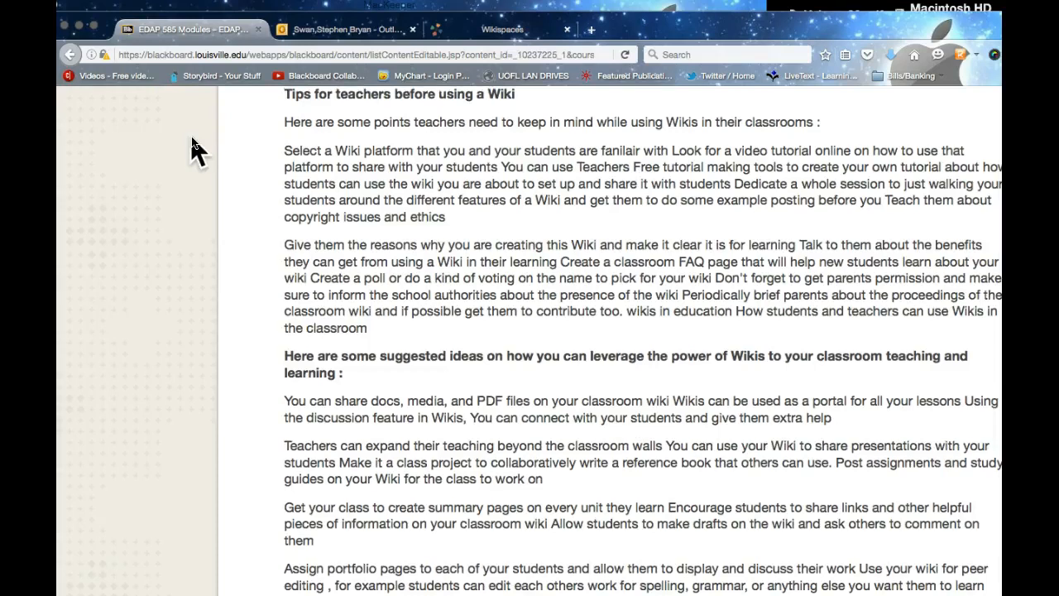
scroll(190, 141, down, 3)
scroll(190, 149, down, 2)
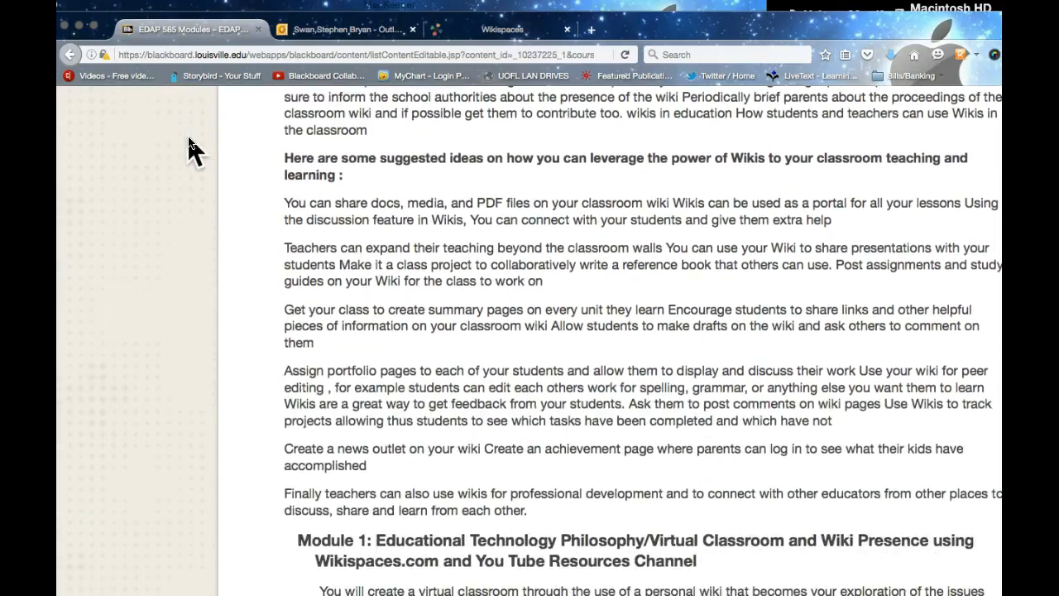
scroll(189, 149, down, 6)
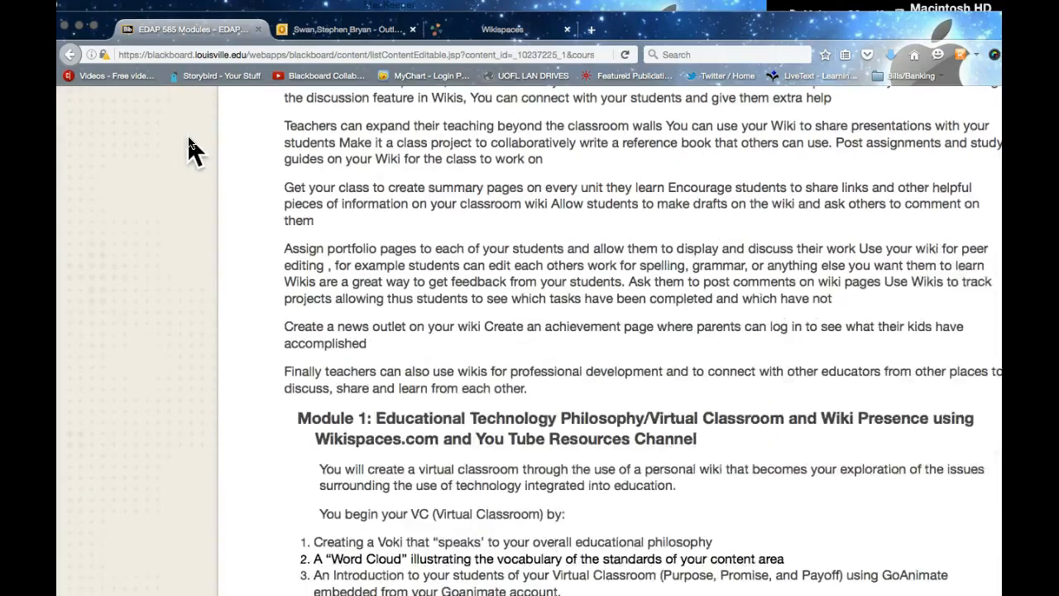
scroll(189, 143, down, 3)
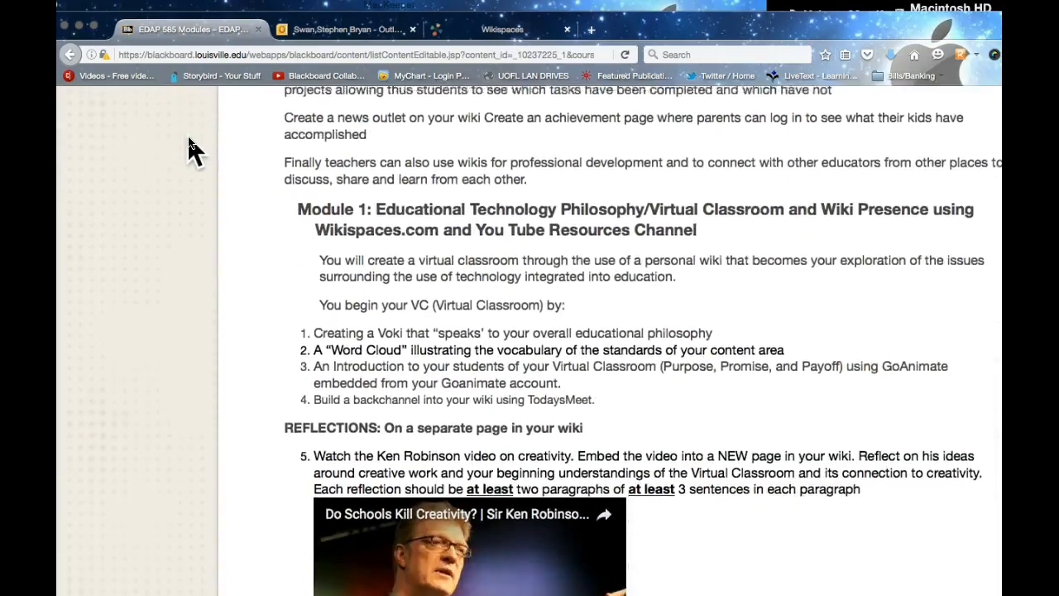
scroll(189, 143, down, 1)
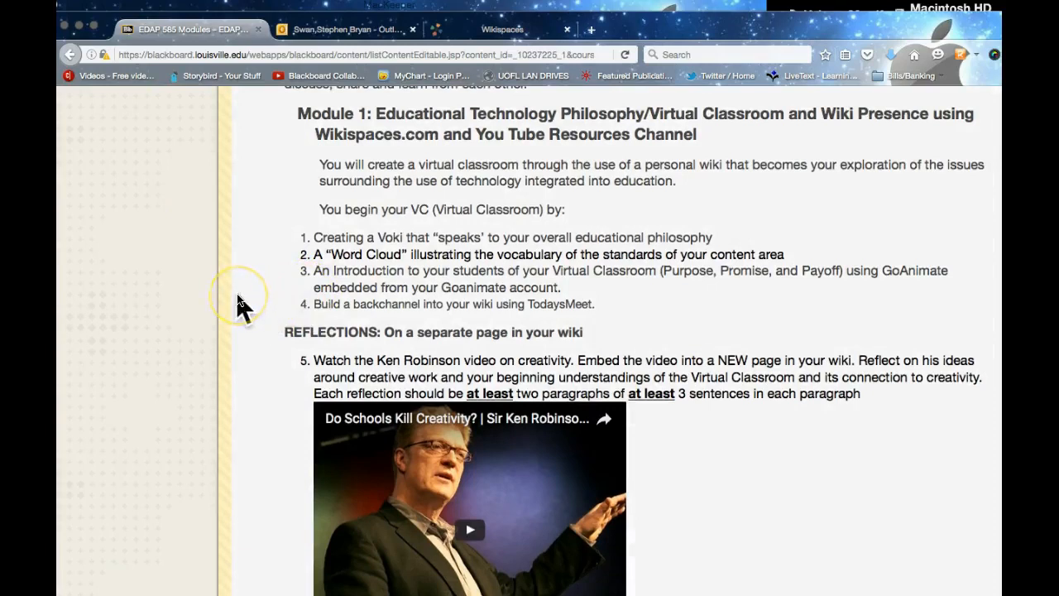
scroll(239, 308, down, 1)
scroll(237, 297, down, 5)
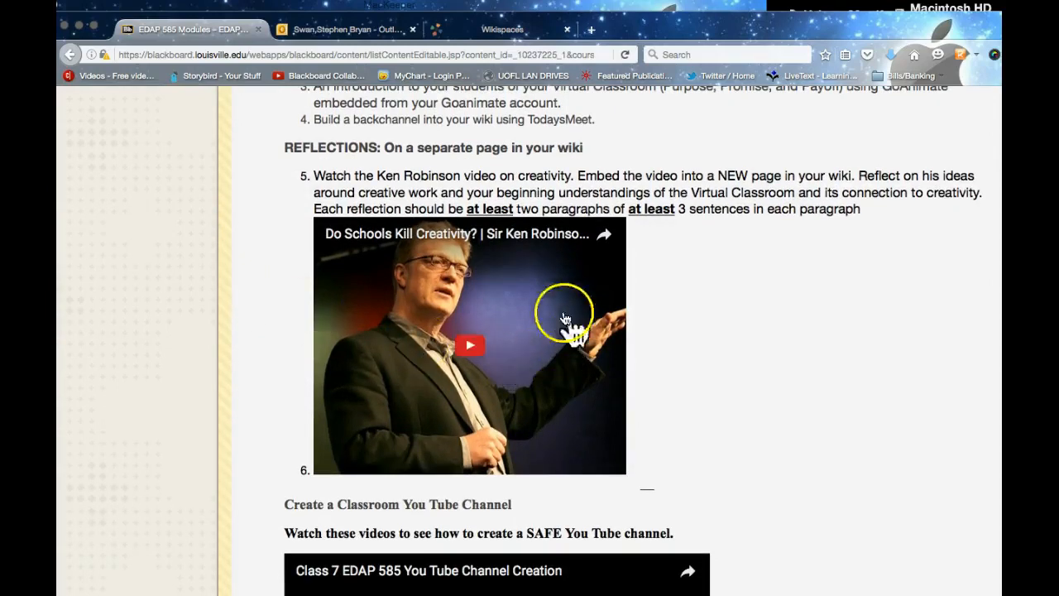
scroll(151, 373, up, 2)
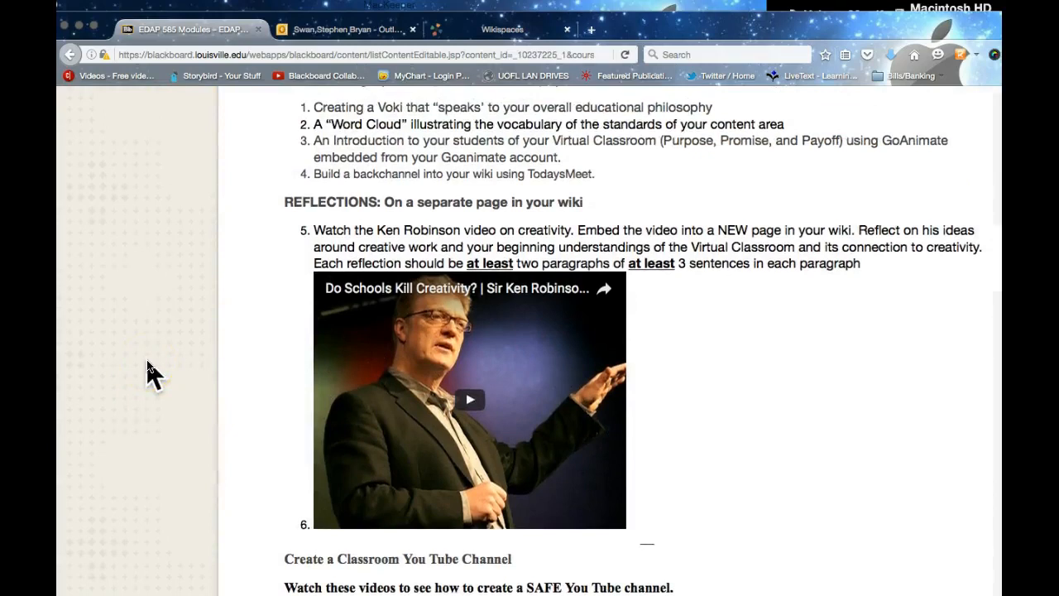
scroll(150, 372, down, 1)
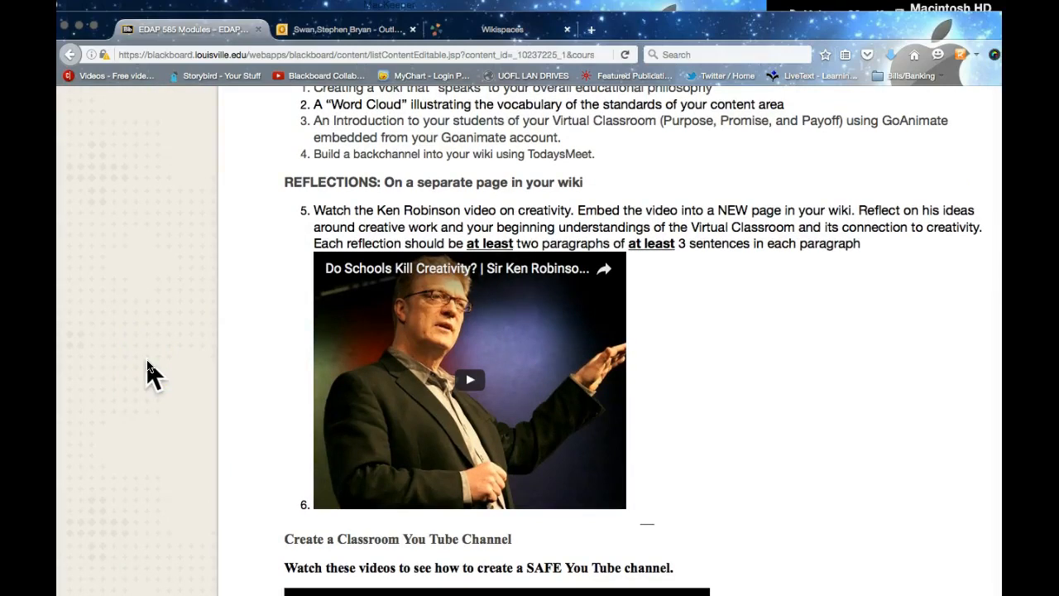
scroll(184, 505, up, 1)
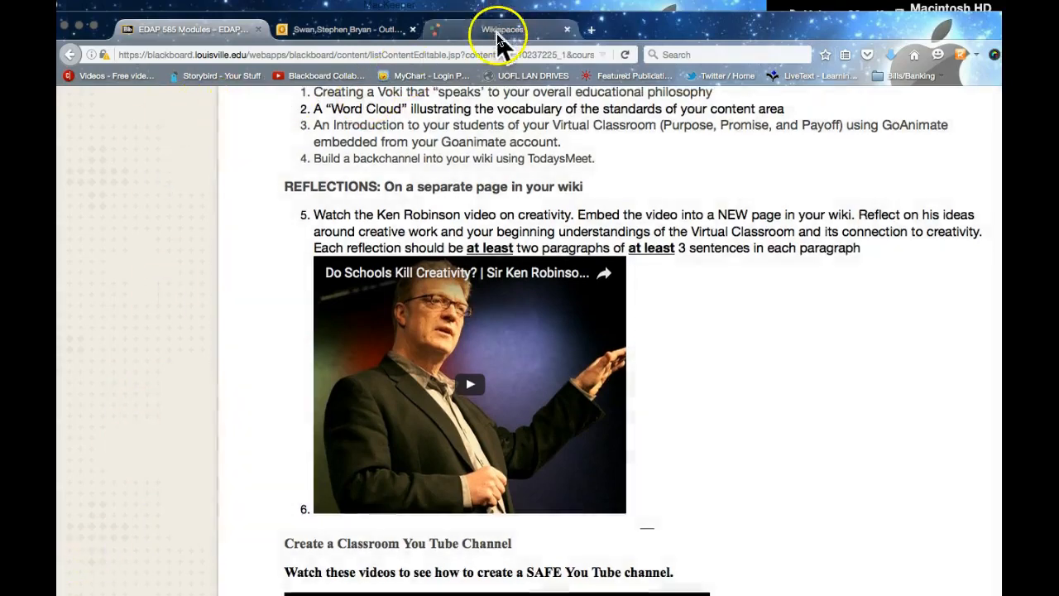
Step: Start a Wikispaces sign-up for education and enter the teacher username
click(499, 33)
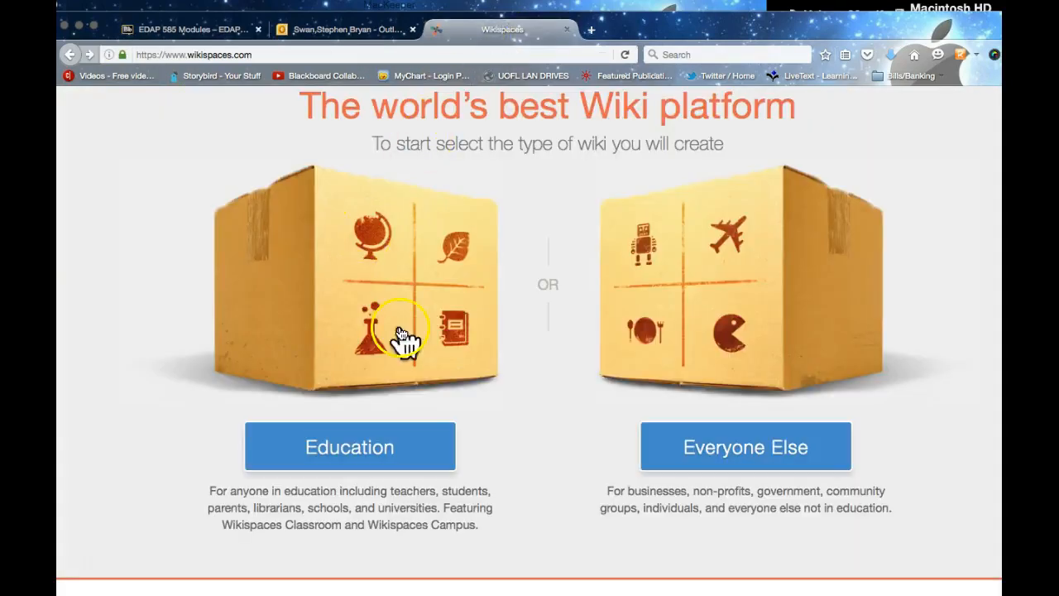
click(374, 438)
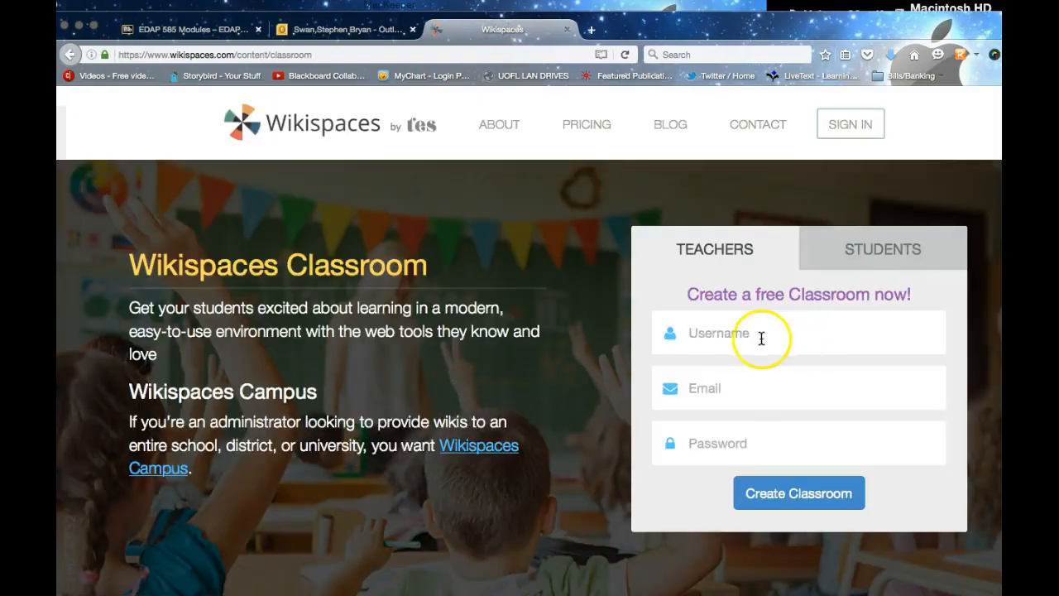
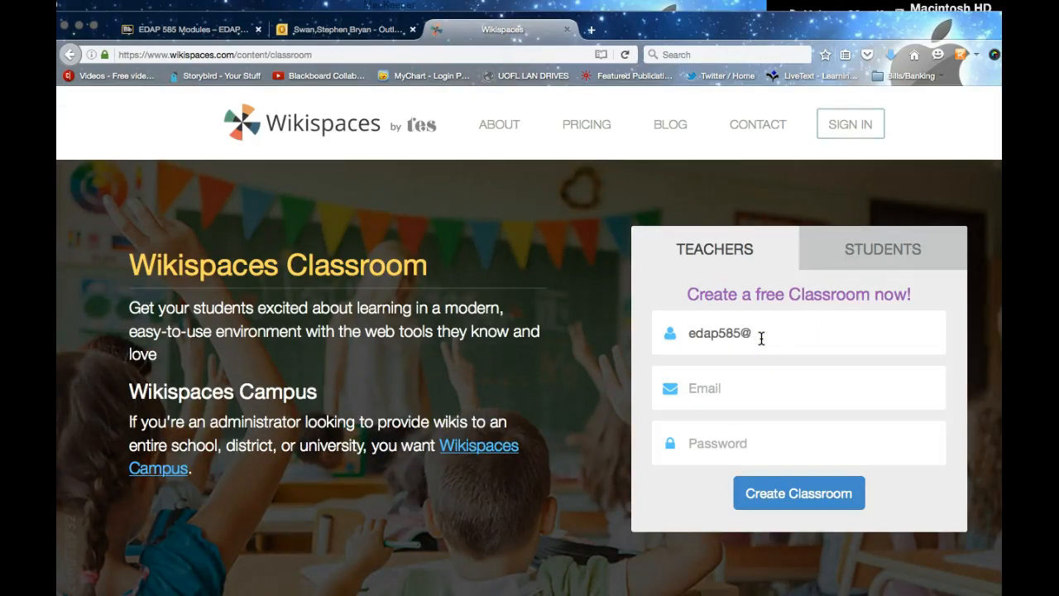
Step: Clean the username by deleting the stray semicolon and the mail domain
click(728, 337)
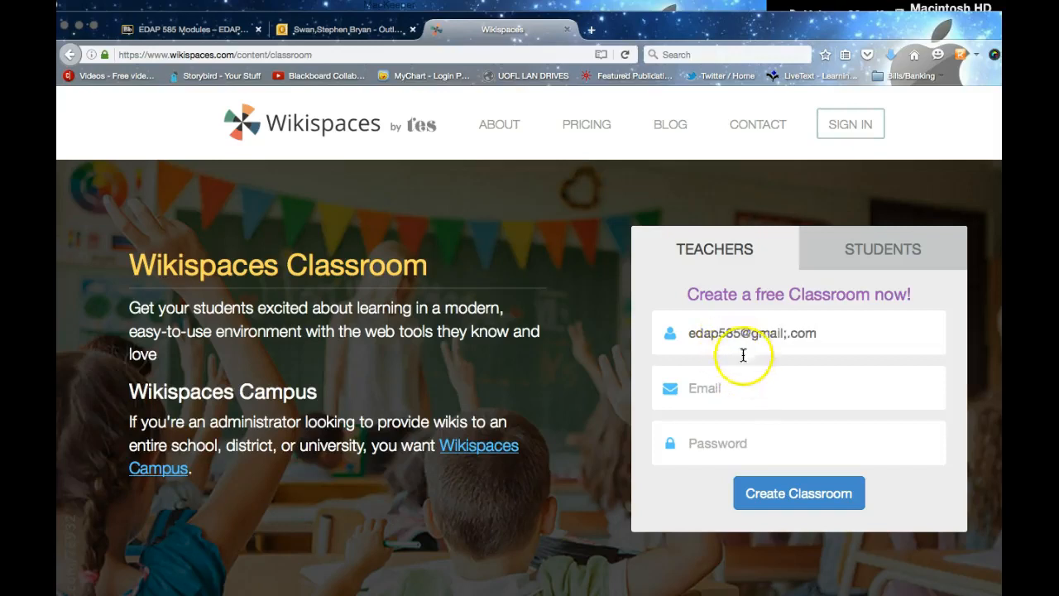
click(784, 334)
key(BackSpace)
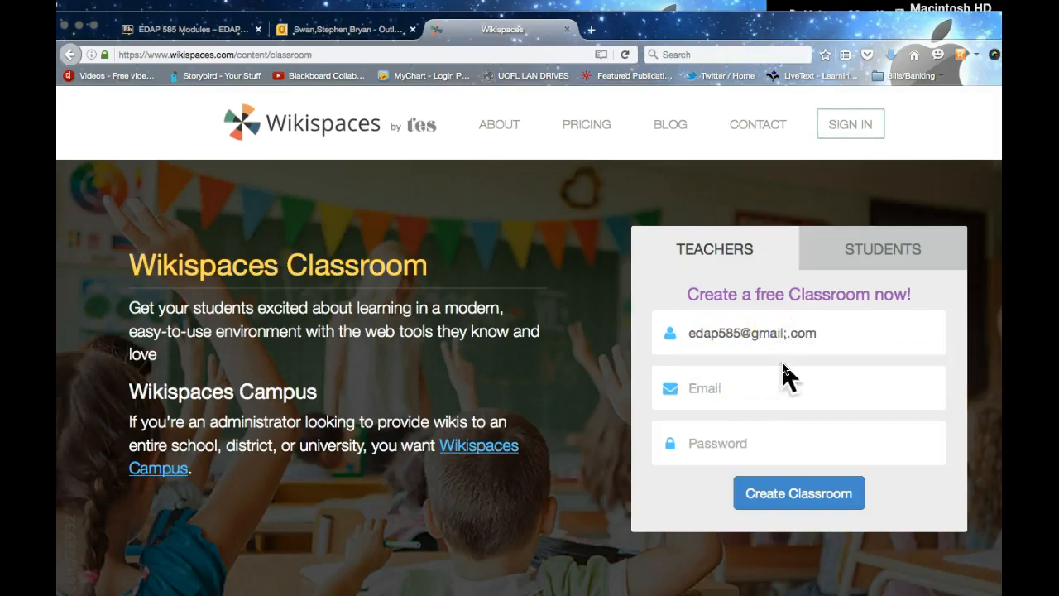
key(BackSpace)
click(784, 335)
click(761, 384)
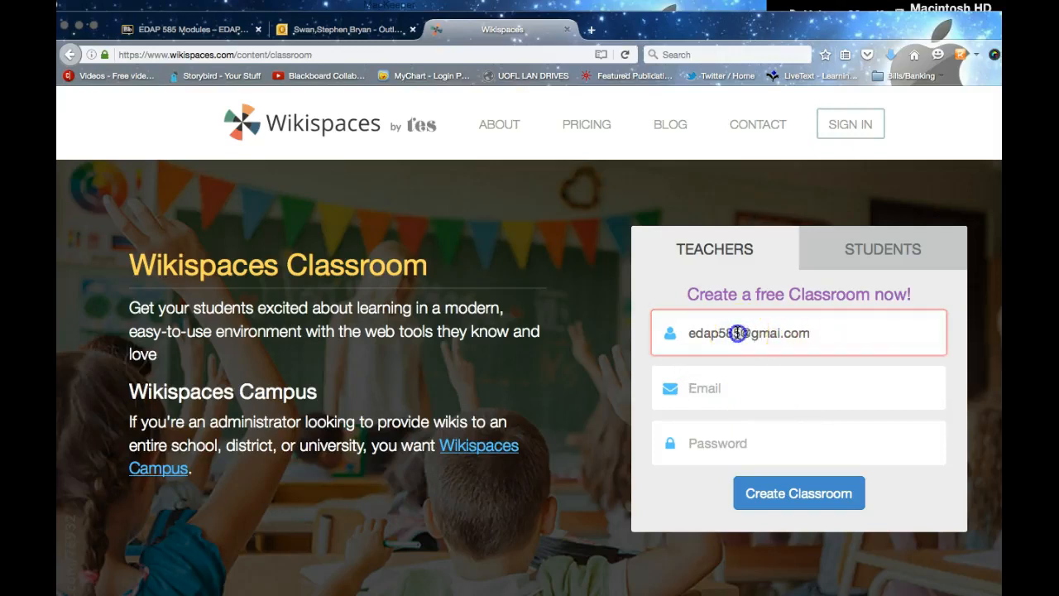
drag(742, 333, 884, 345)
key(BackSpace)
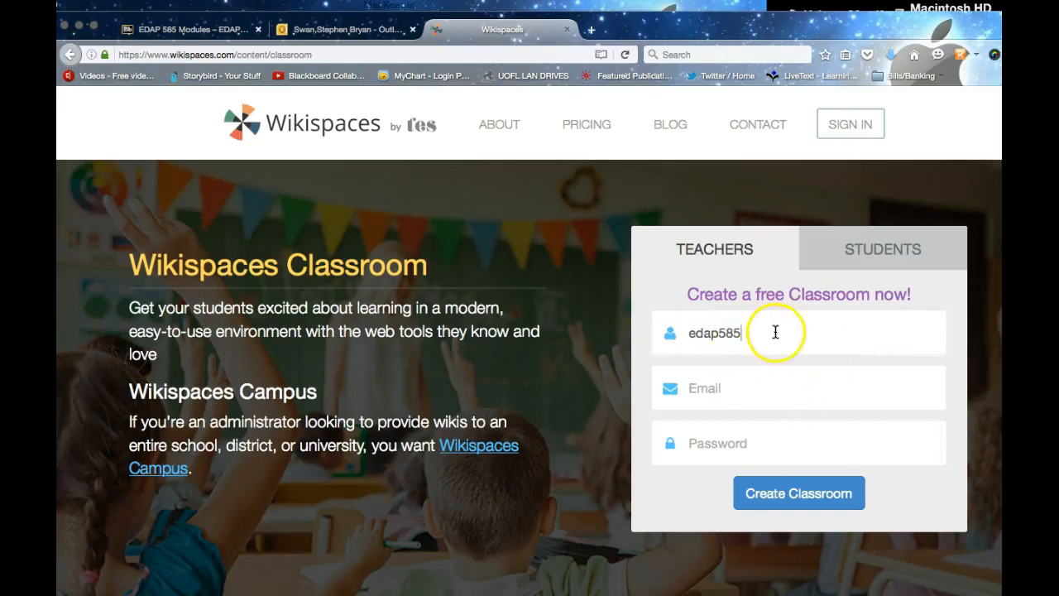
Step: Enter the teacher's e-mail address and the account password
click(753, 398)
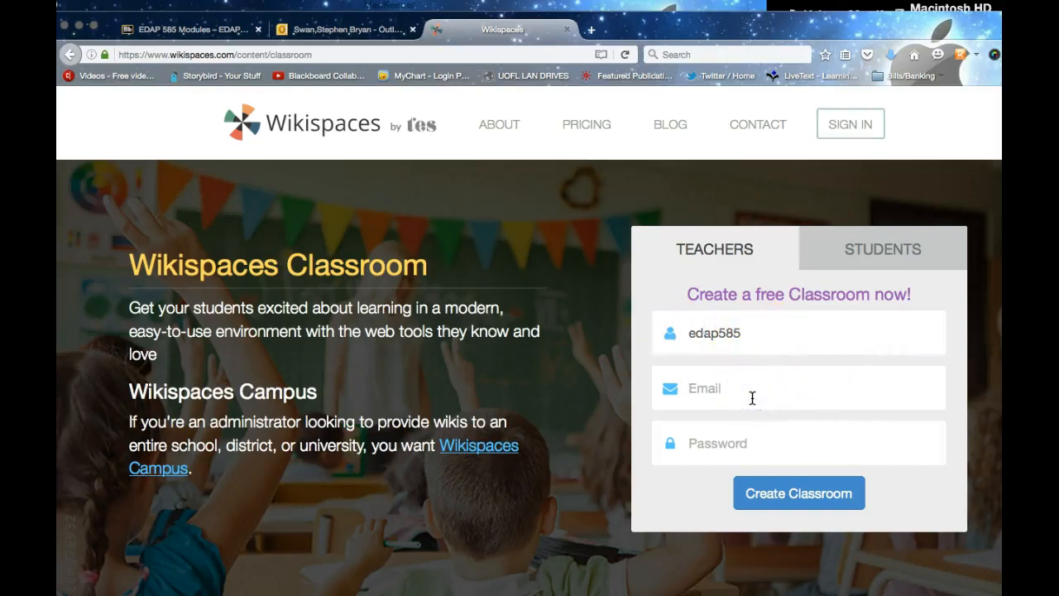
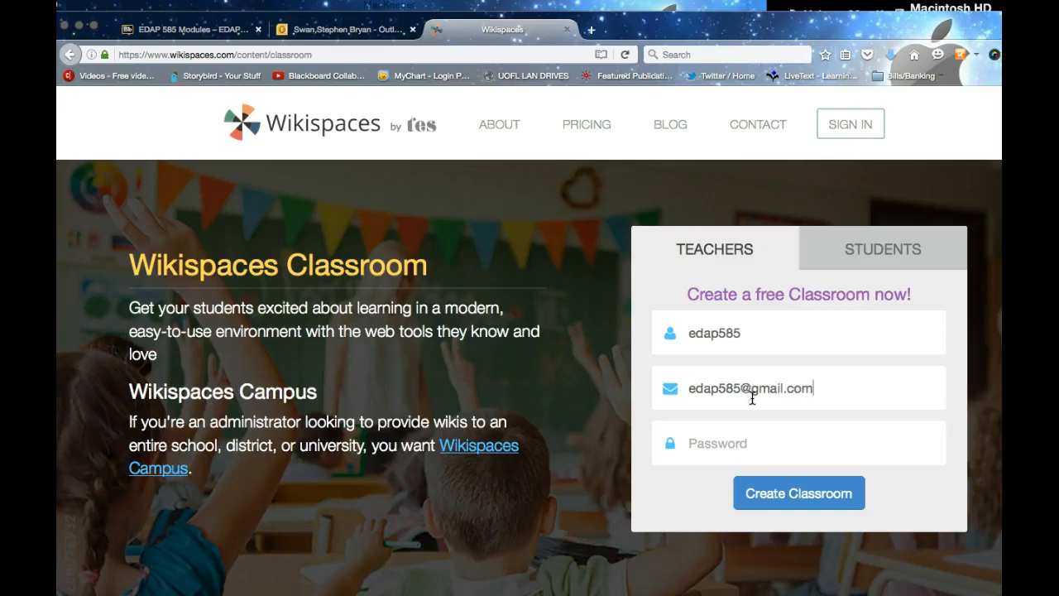
click(734, 445)
text(e)
text(••••••••••)
text(•)
Step: Submit Create Classroom, let the browser save the login, and replace the taken username with the suggested one
click(801, 503)
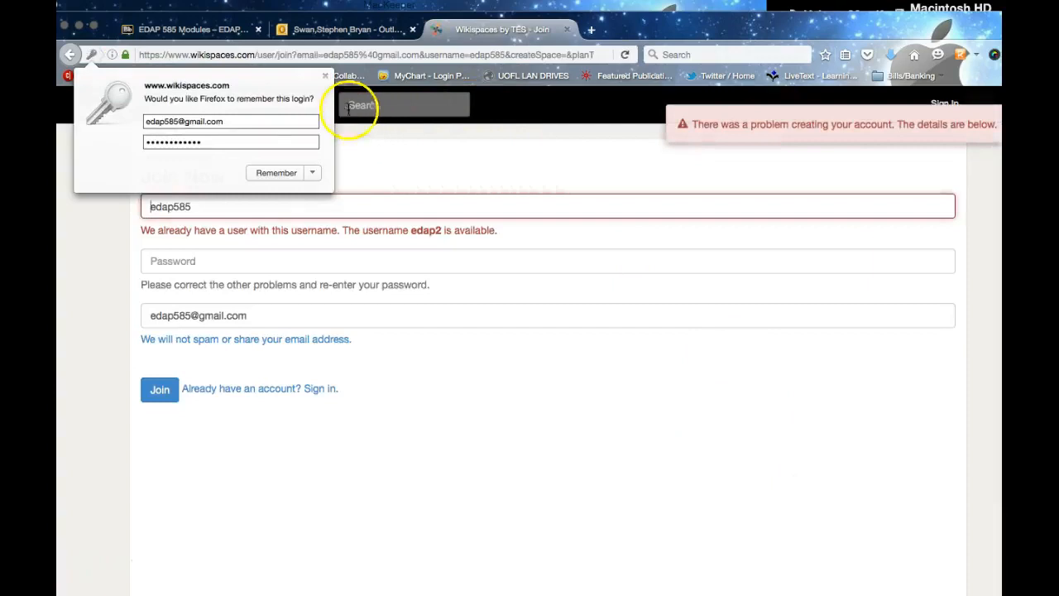
click(271, 178)
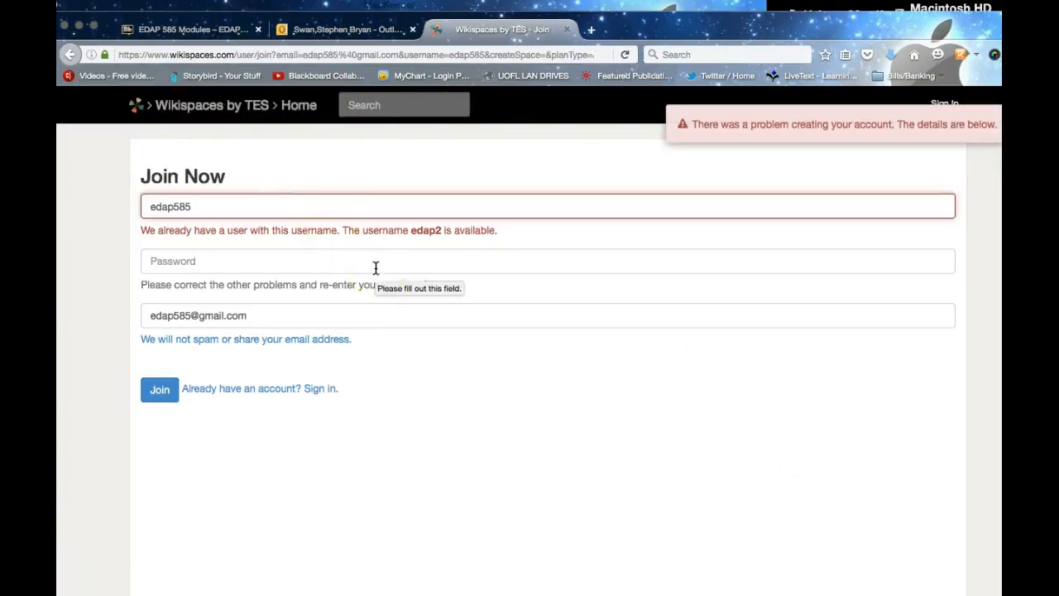
scroll(281, 228, down, 1)
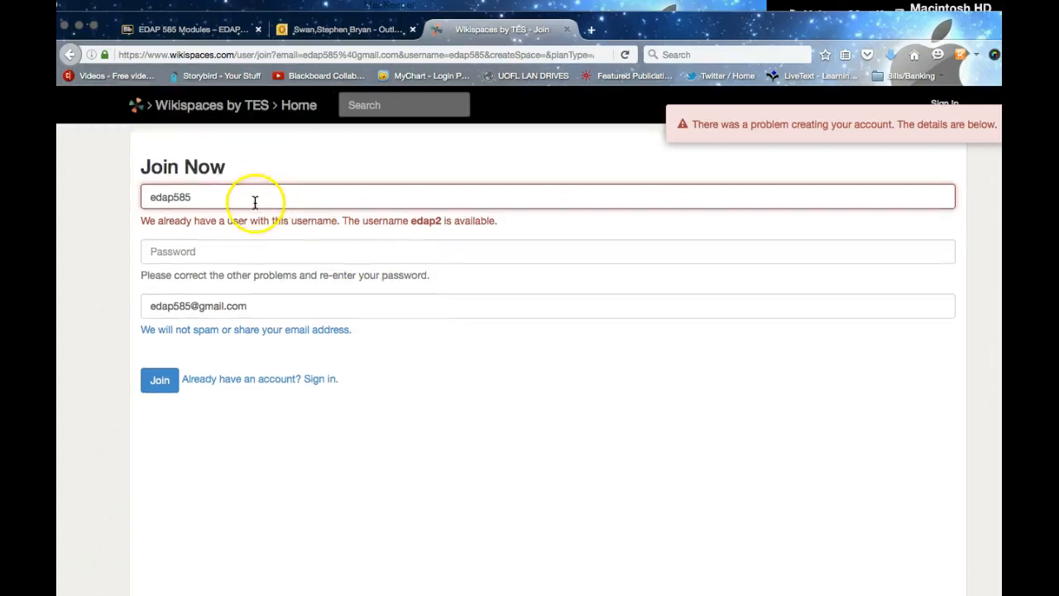
double_click(238, 200)
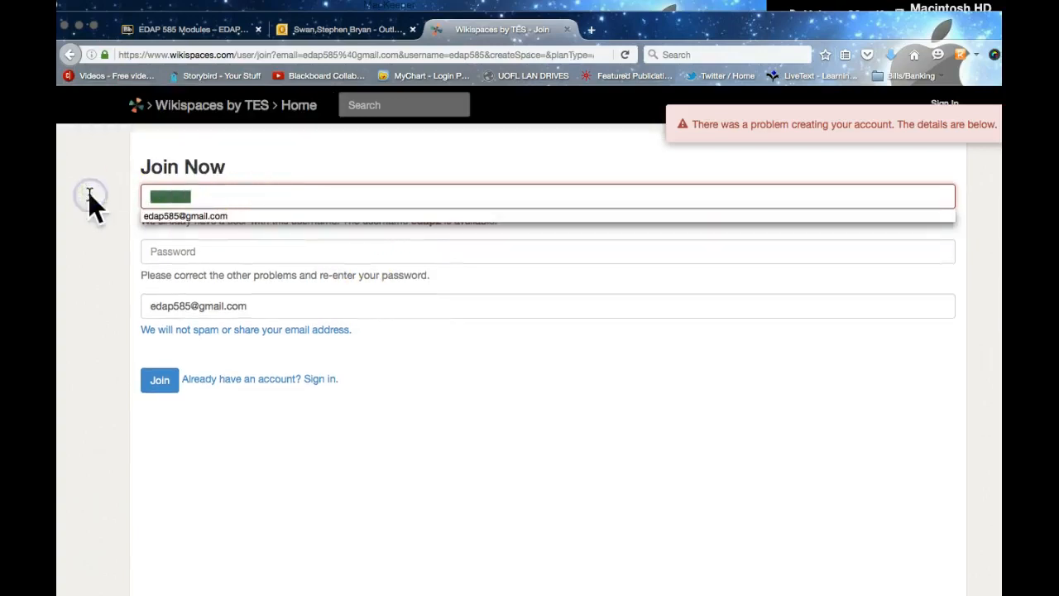
text(edap2)
click(236, 266)
Step: Re-enter the account password and join to create the account
click(227, 251)
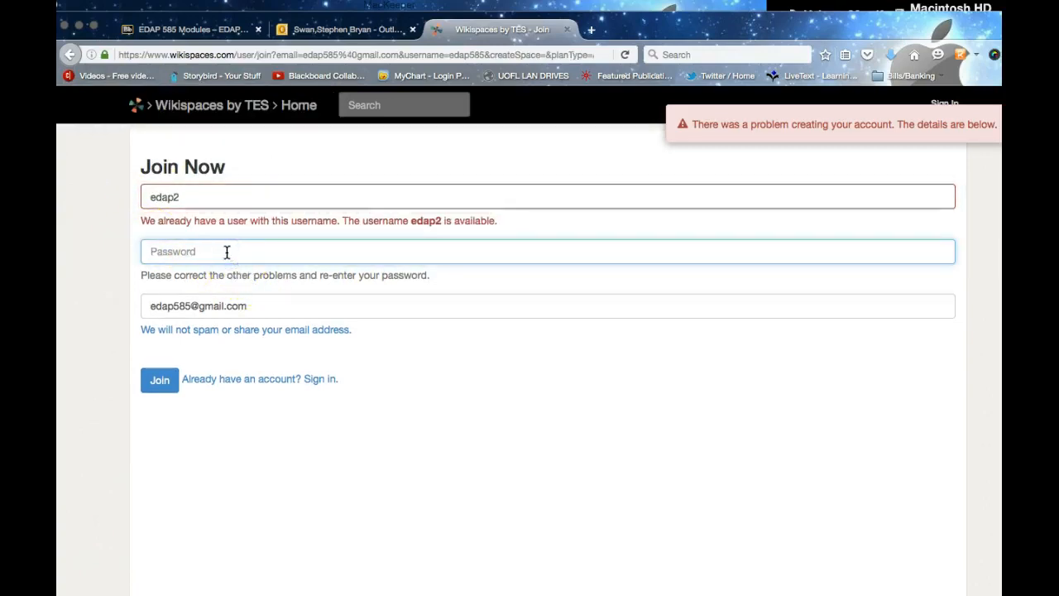
text(e)
text(•••••••••••)
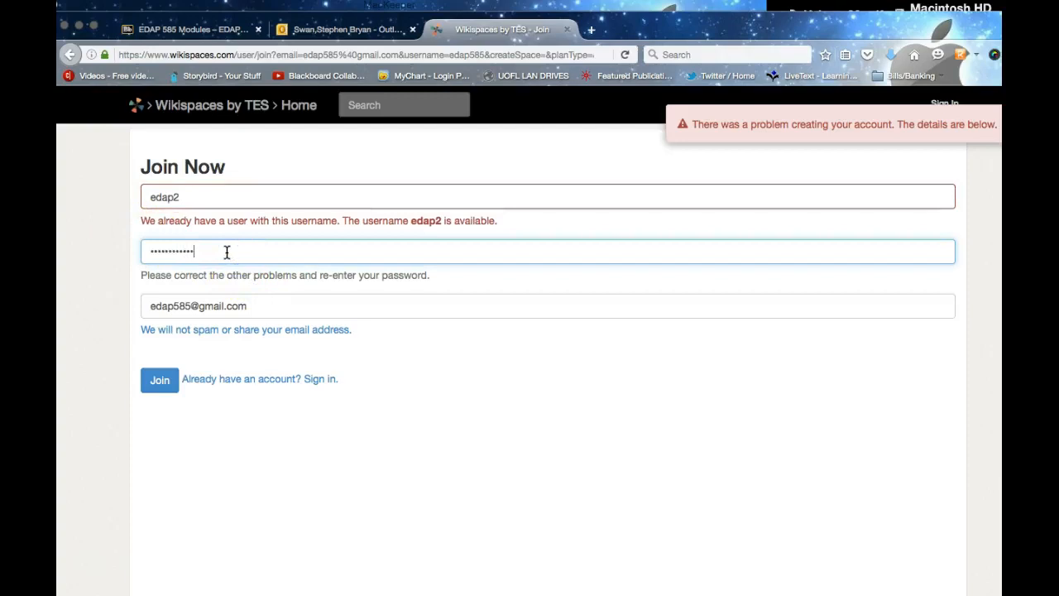
click(158, 382)
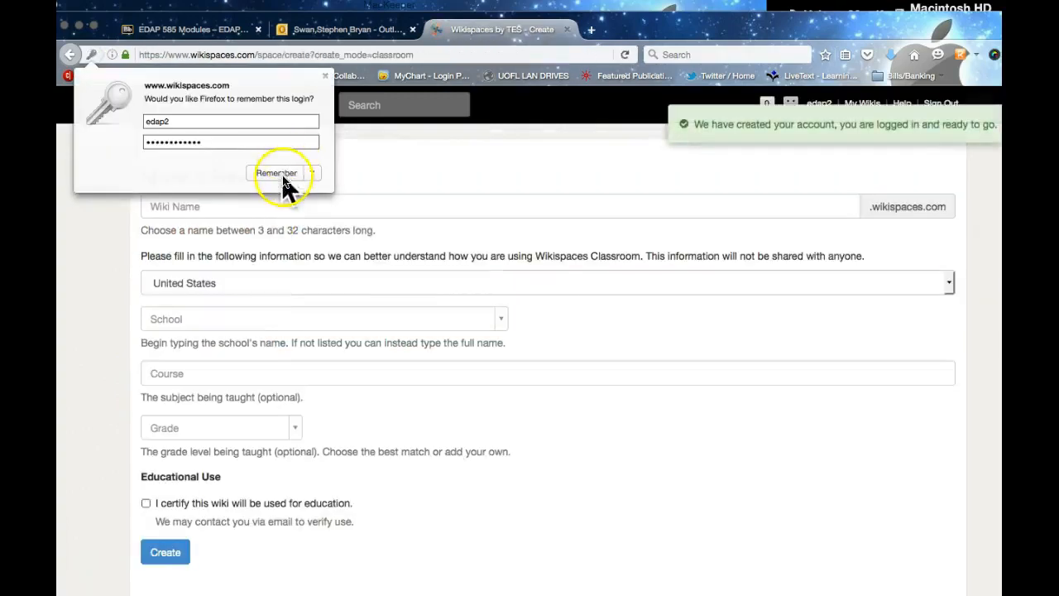
Step: Accept the browser's save-login prompt and enter 'Swan Virtual Classroom' as the wiki name
click(281, 174)
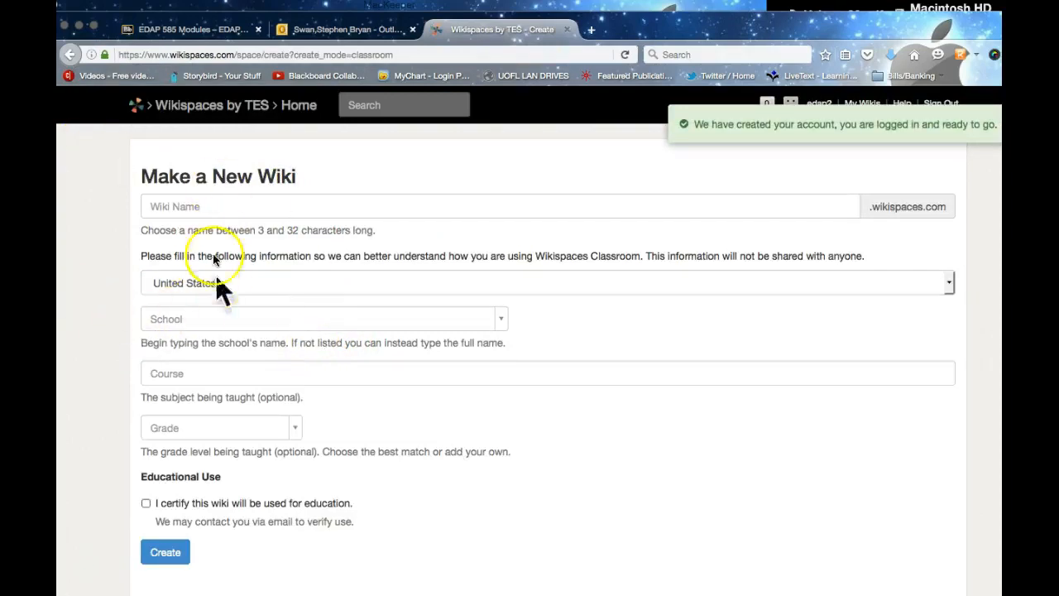
click(214, 207)
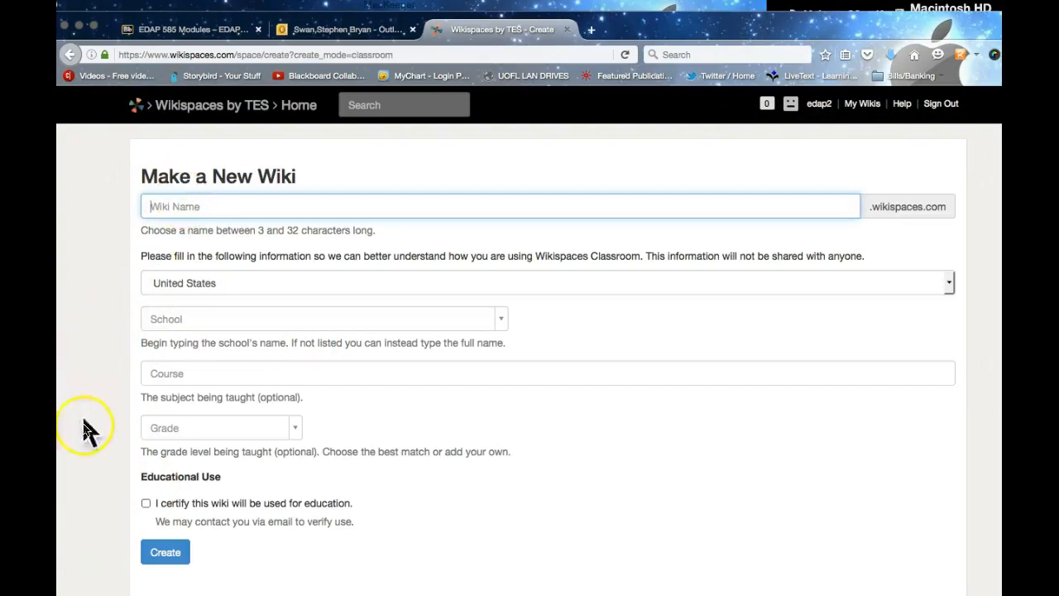
click(86, 573)
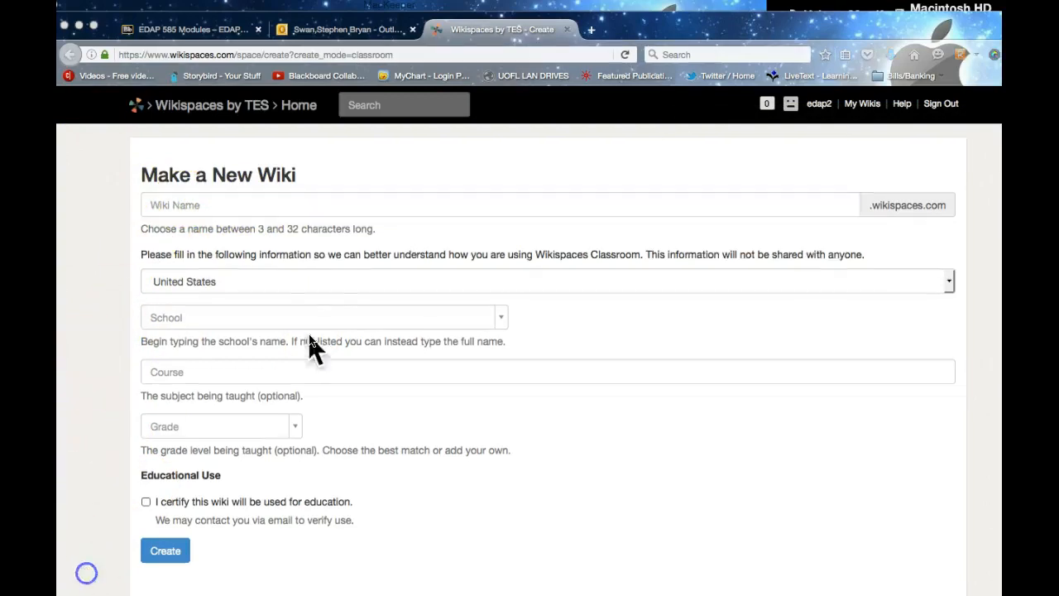
click(215, 204)
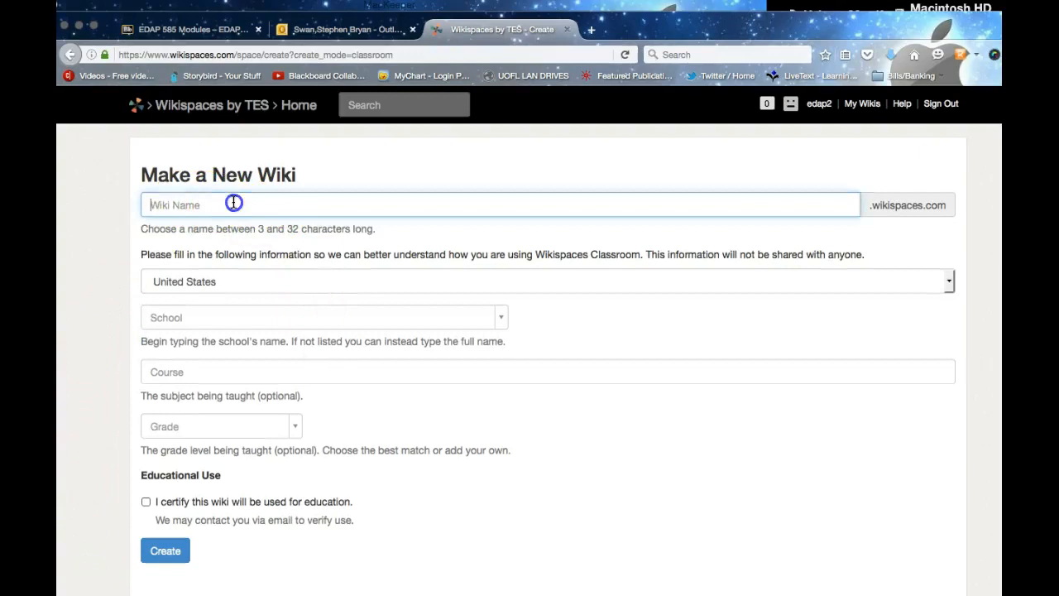
text(Swan Virt)
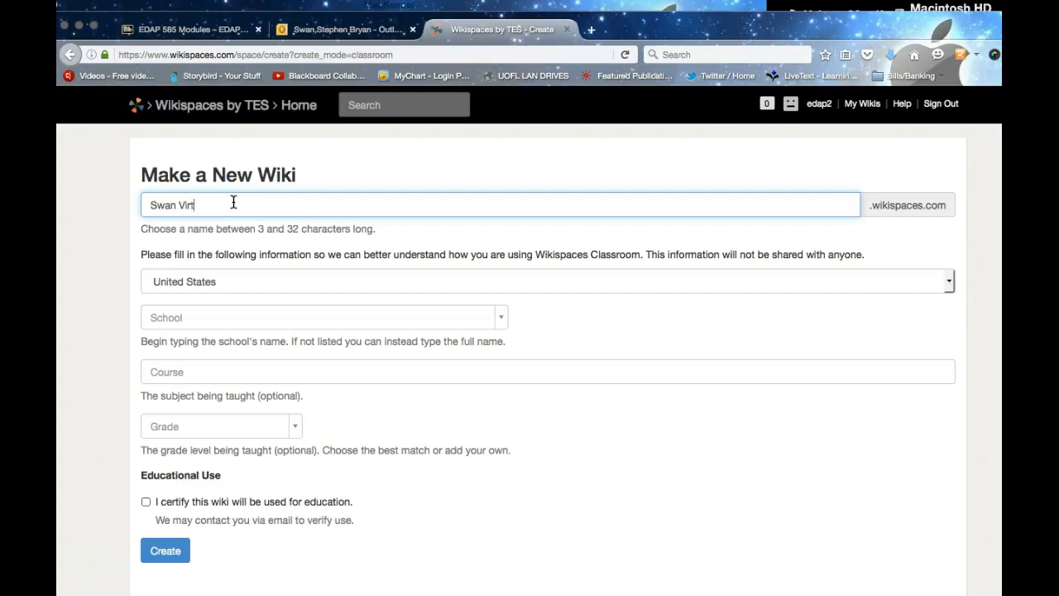
text(ual Classroom)
click(237, 219)
click(299, 218)
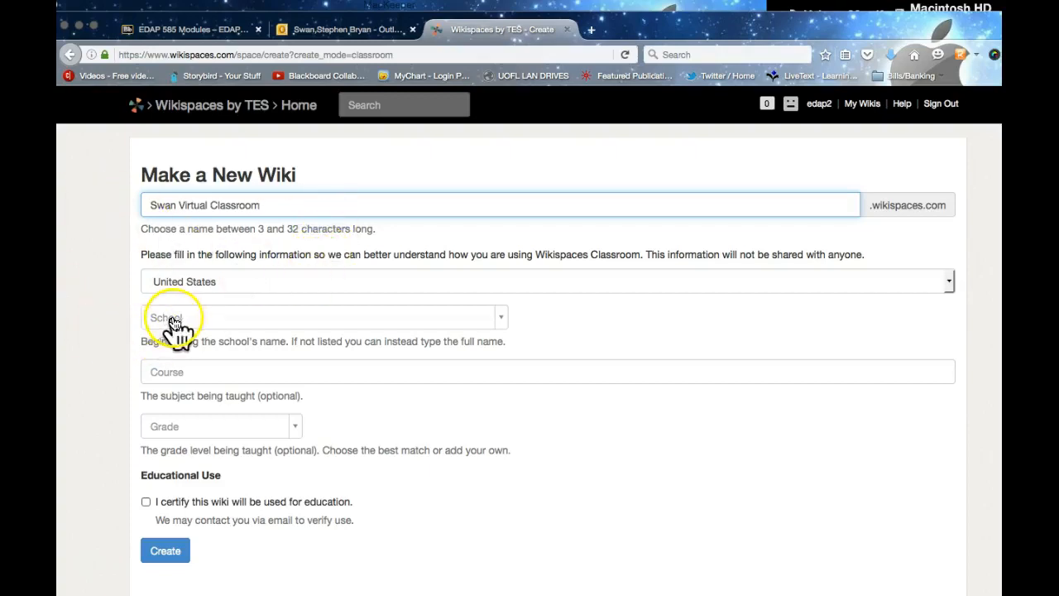
Step: Choose University of Louisville as the school, certify educational use, and submit the wiki
click(220, 321)
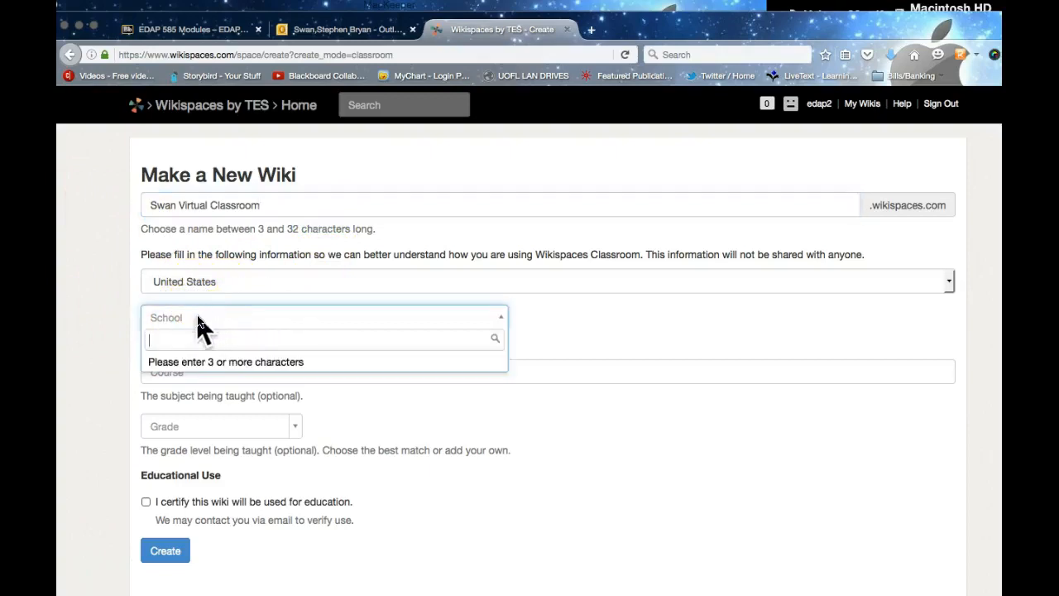
text(university)
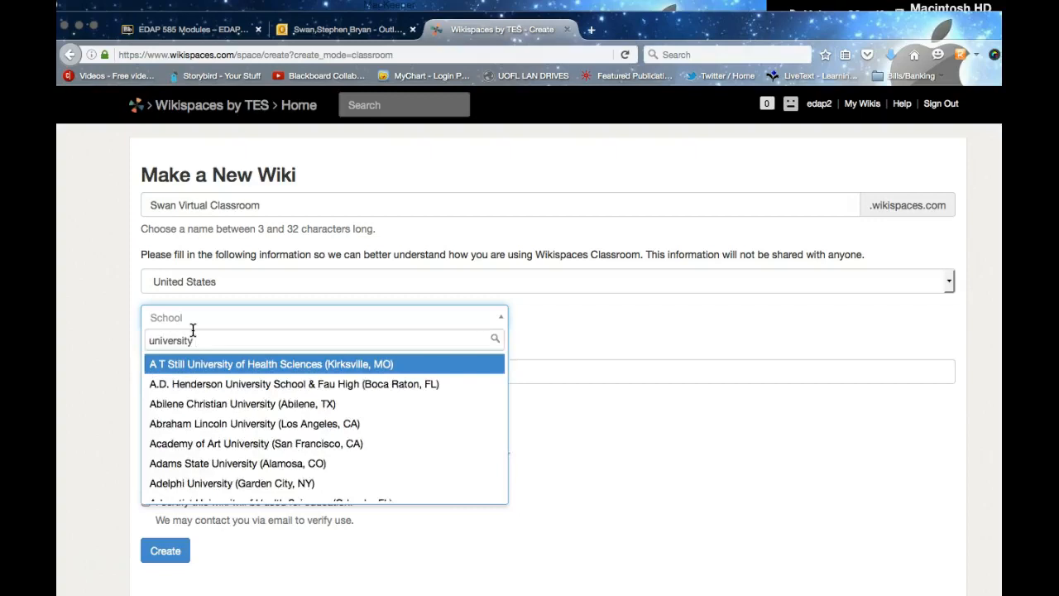
text( of lo)
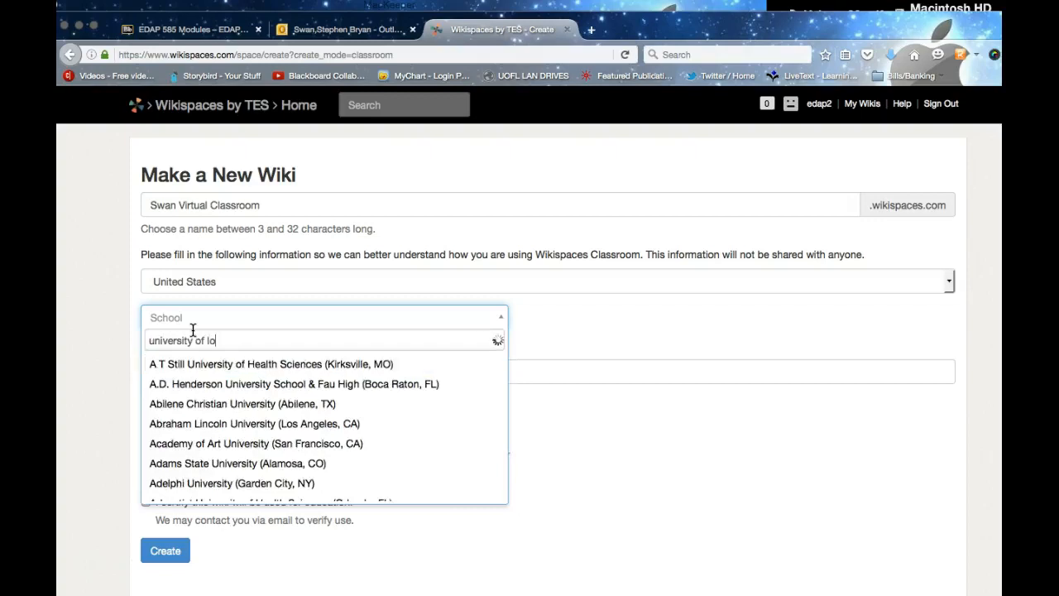
text(uisv)
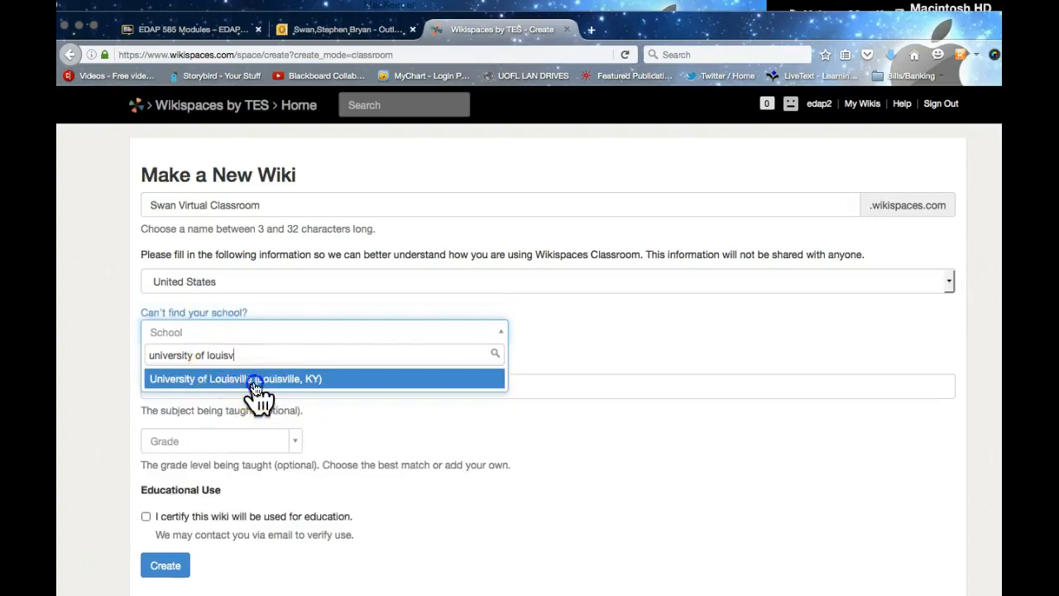
click(255, 383)
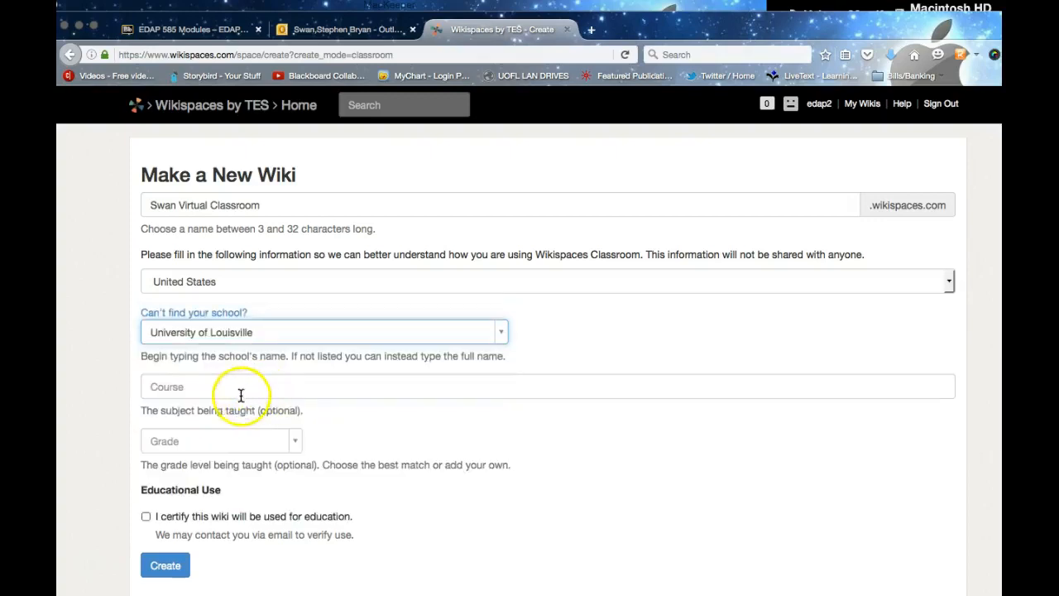
click(207, 391)
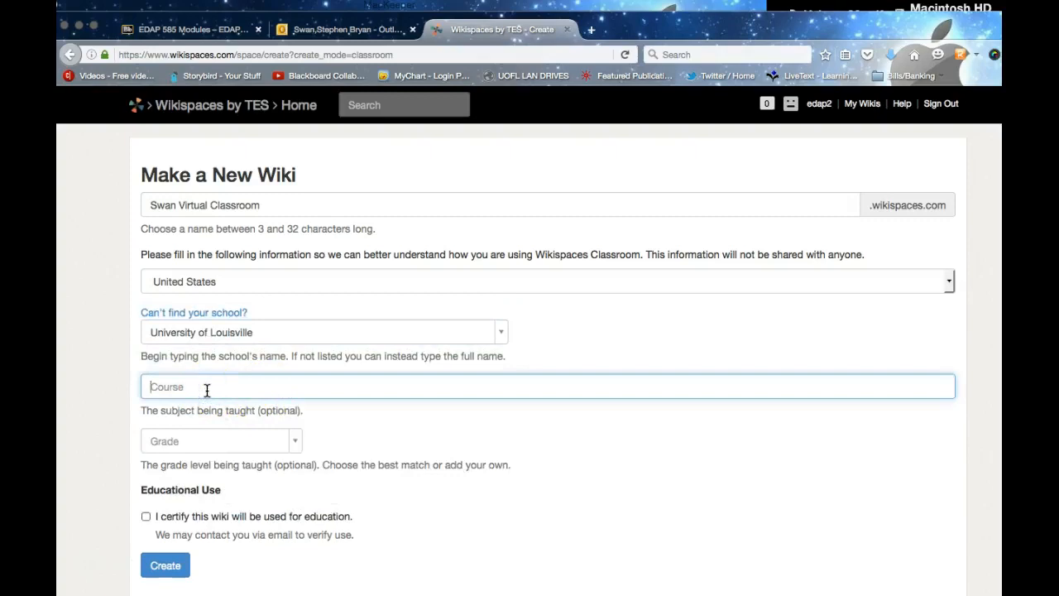
scroll(213, 390, down, 2)
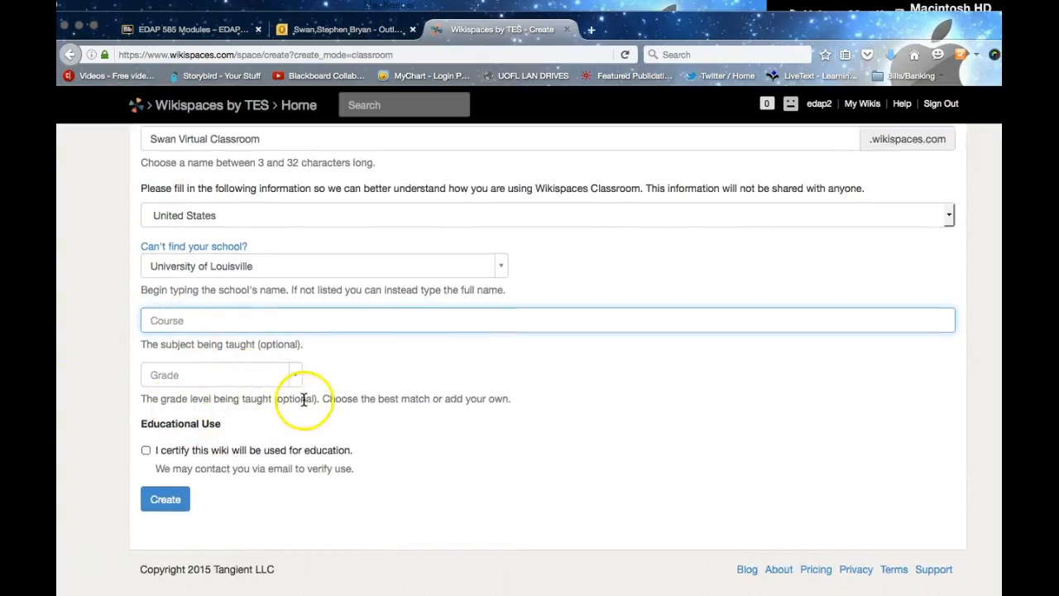
click(146, 451)
click(181, 499)
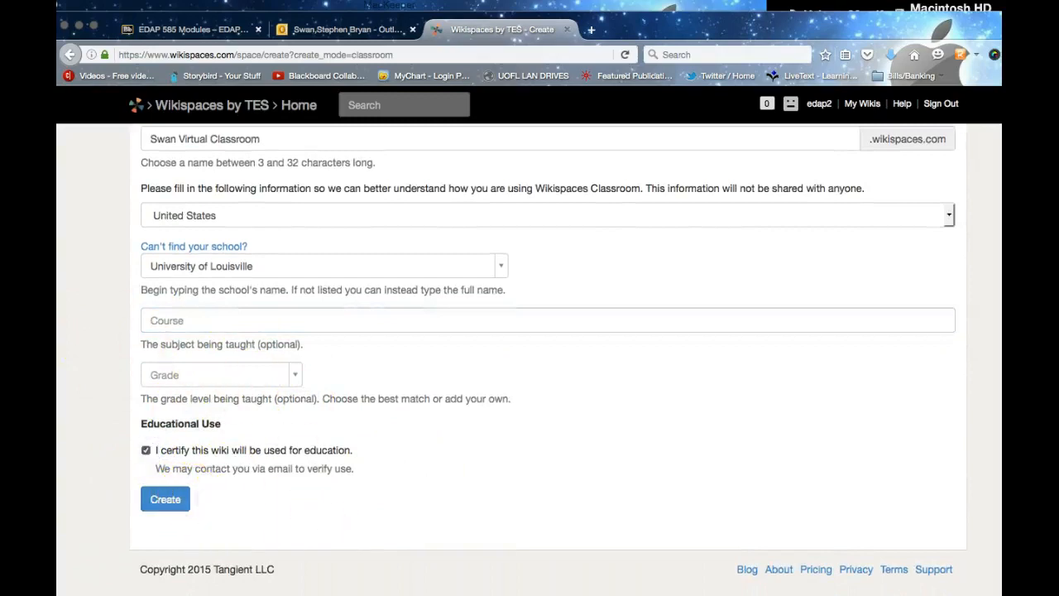
click(181, 499)
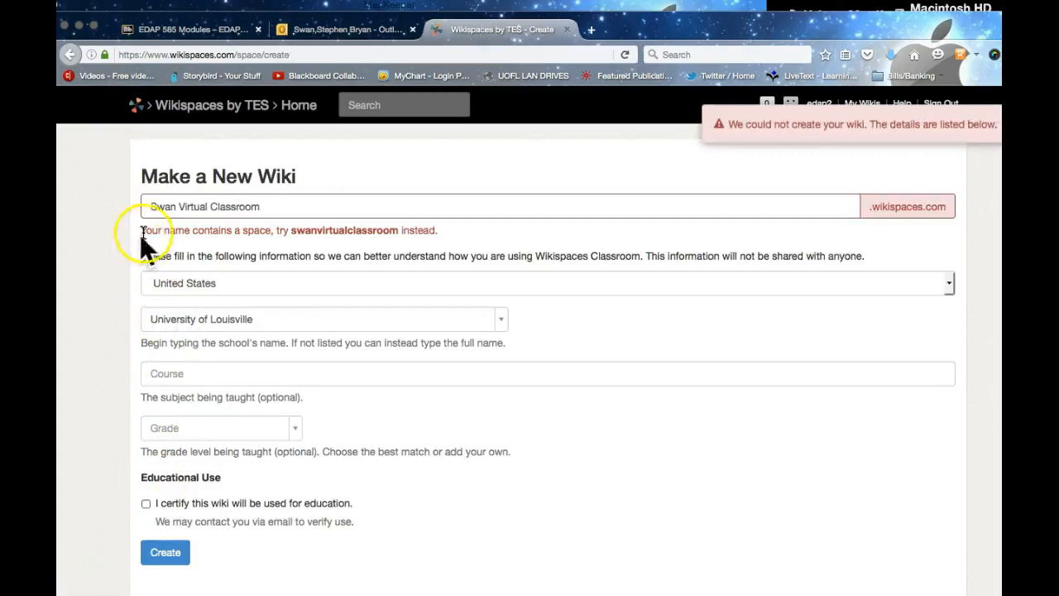
Step: Remove the space so the name reads SwanVirtualClassroom, recertify educational use, and create the wiki
click(180, 206)
key(BackSpace)
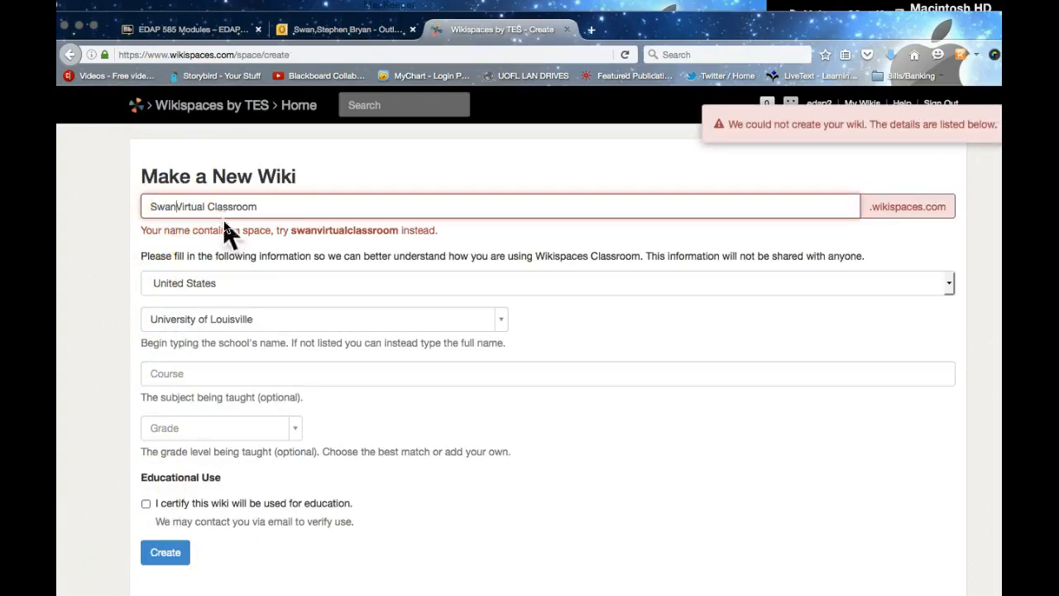
click(208, 207)
key(BackSpace)
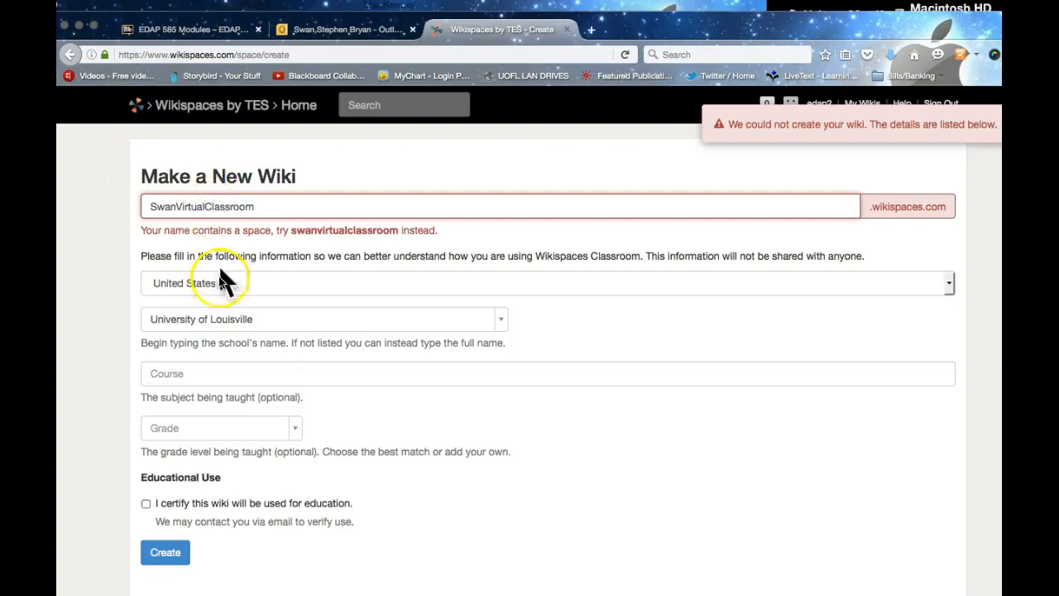
scroll(207, 287, down, 2)
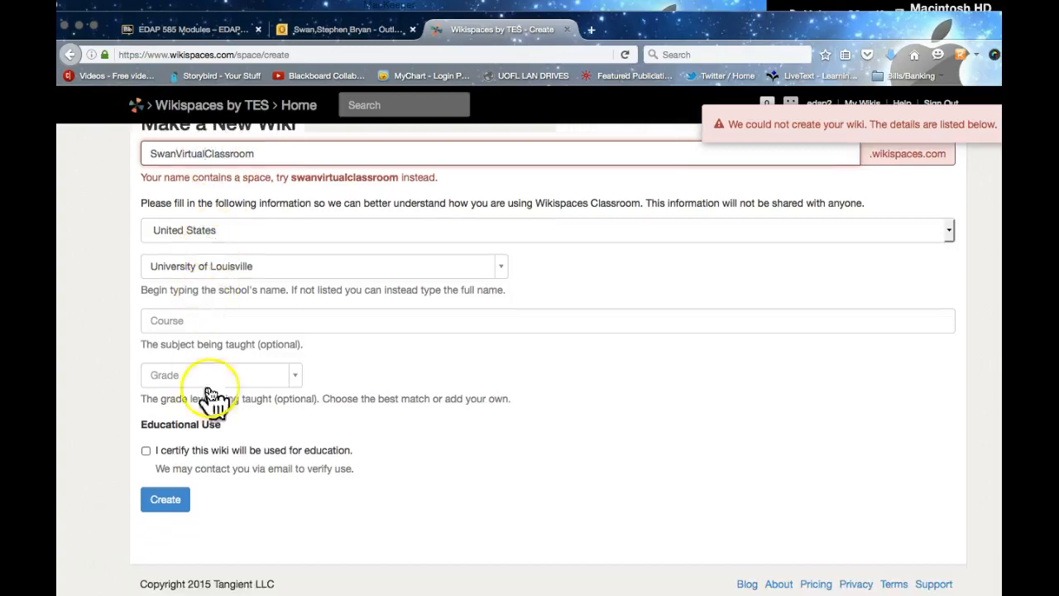
click(145, 451)
click(163, 503)
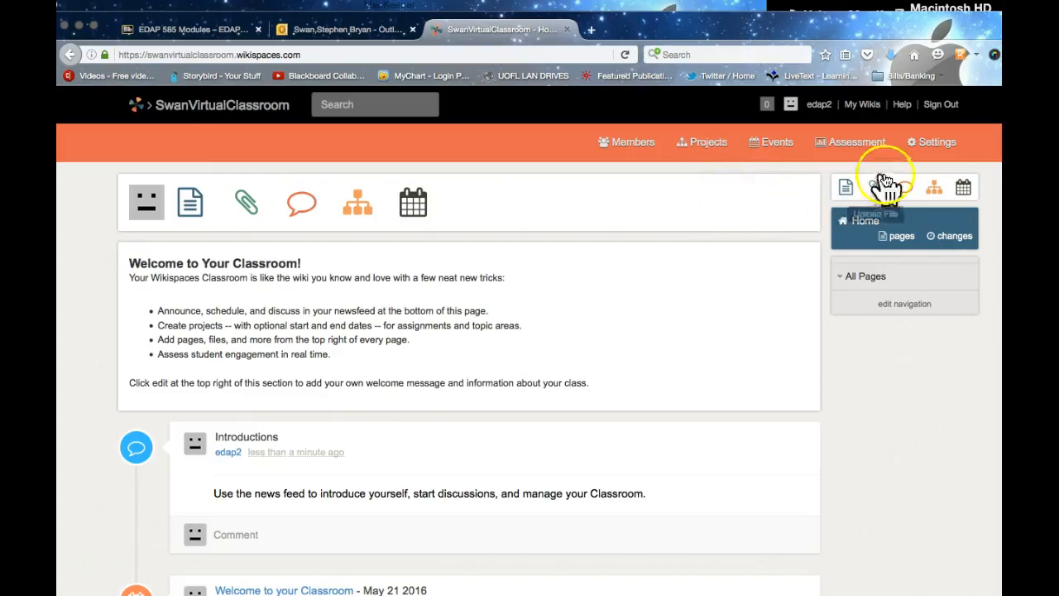
Step: Open Settings > General, showing name SwanVirtualClassroom and application type Classroom
click(928, 146)
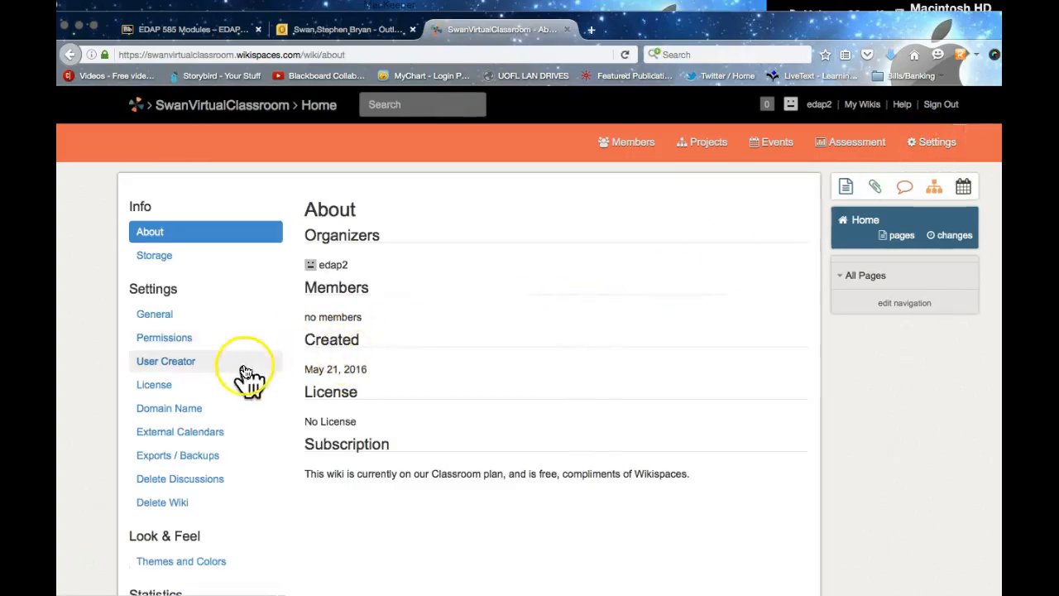
click(149, 316)
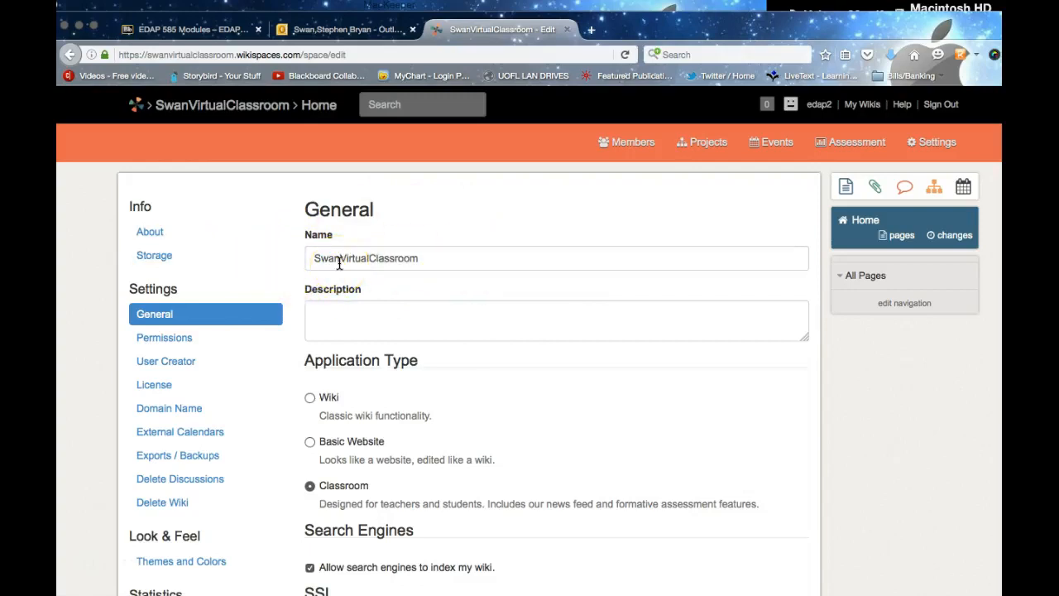
scroll(350, 272, down, 1)
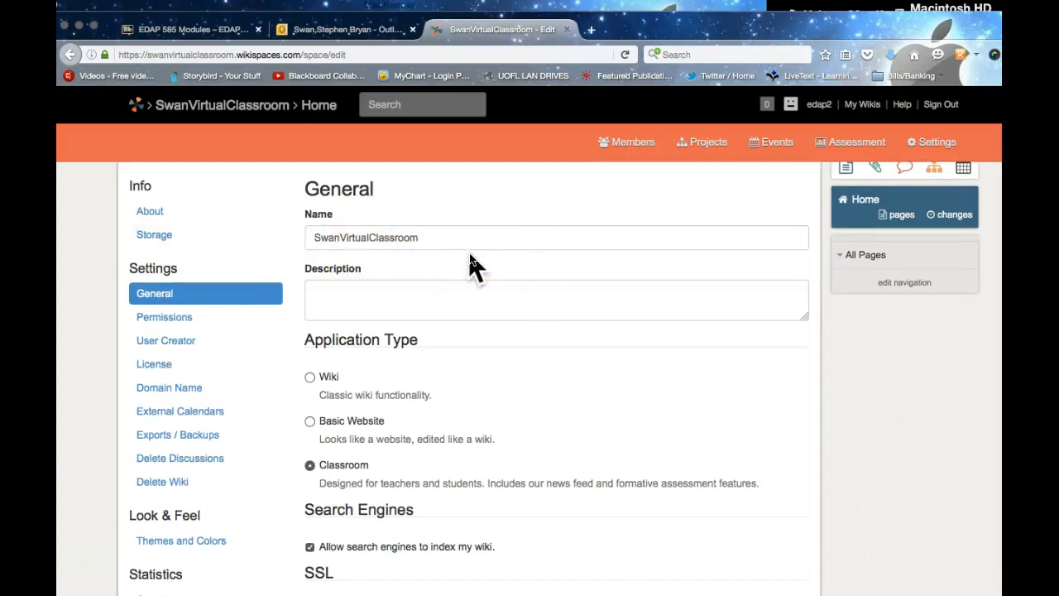
scroll(469, 260, down, 4)
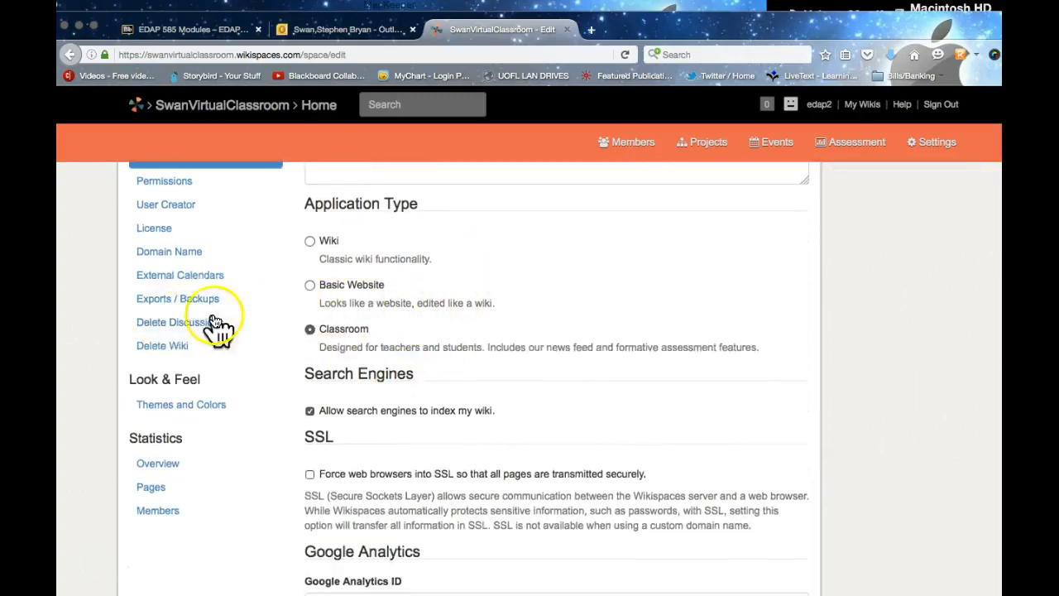
Step: Change the application type to Wiki and set Discussions to 'No discussion pages'
click(309, 241)
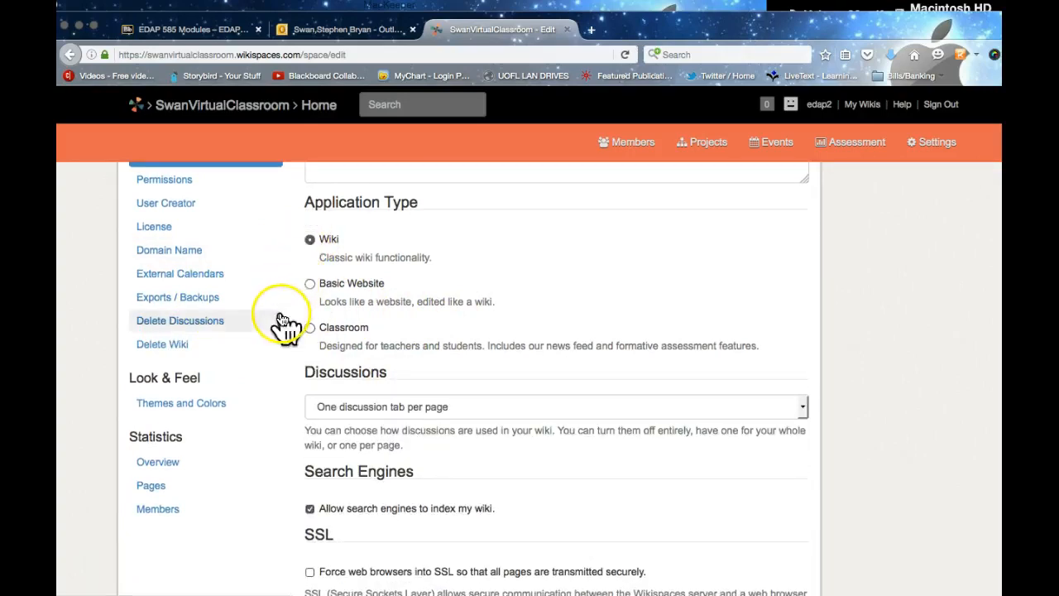
scroll(256, 293, down, 3)
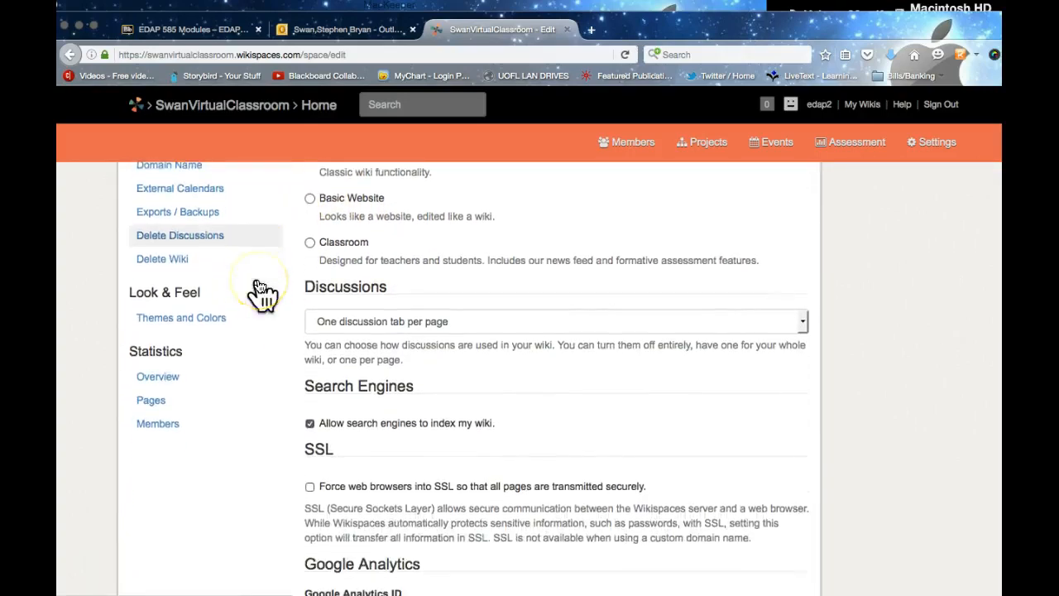
scroll(258, 282, up, 2)
scroll(264, 278, down, 1)
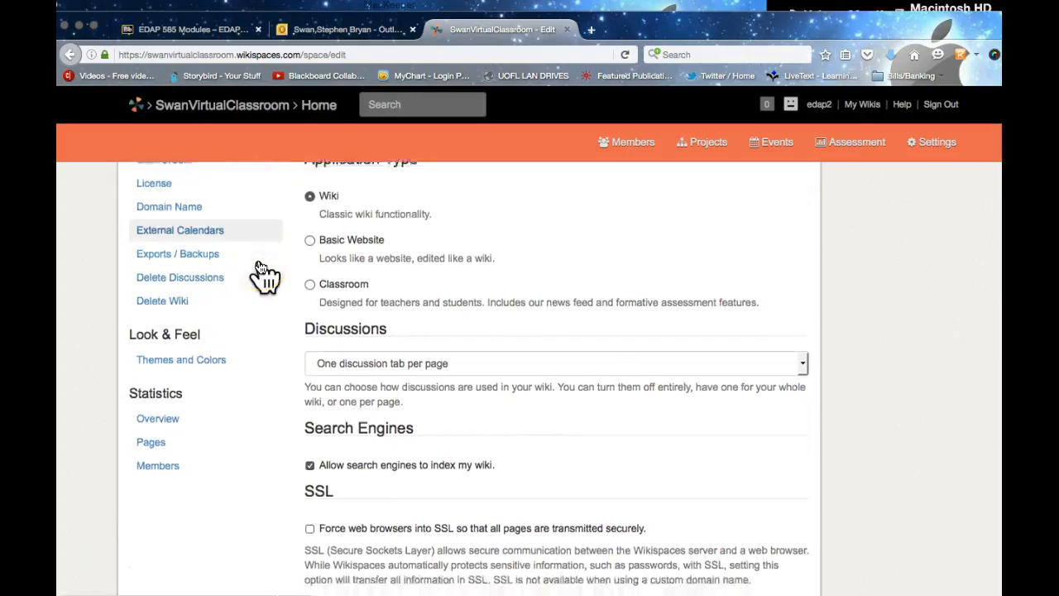
scroll(259, 273, down, 5)
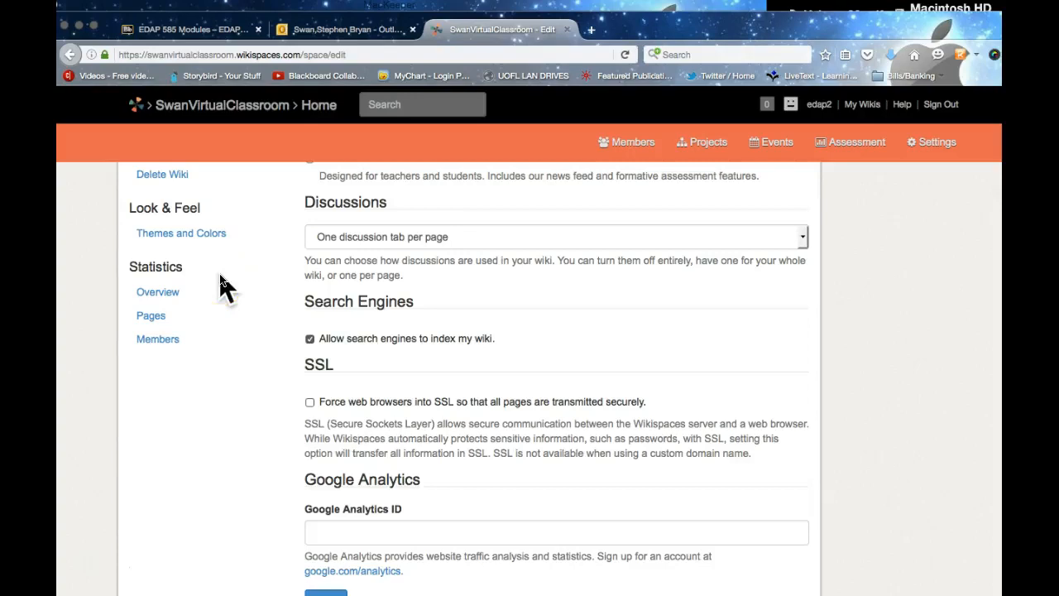
scroll(224, 285, up, 2)
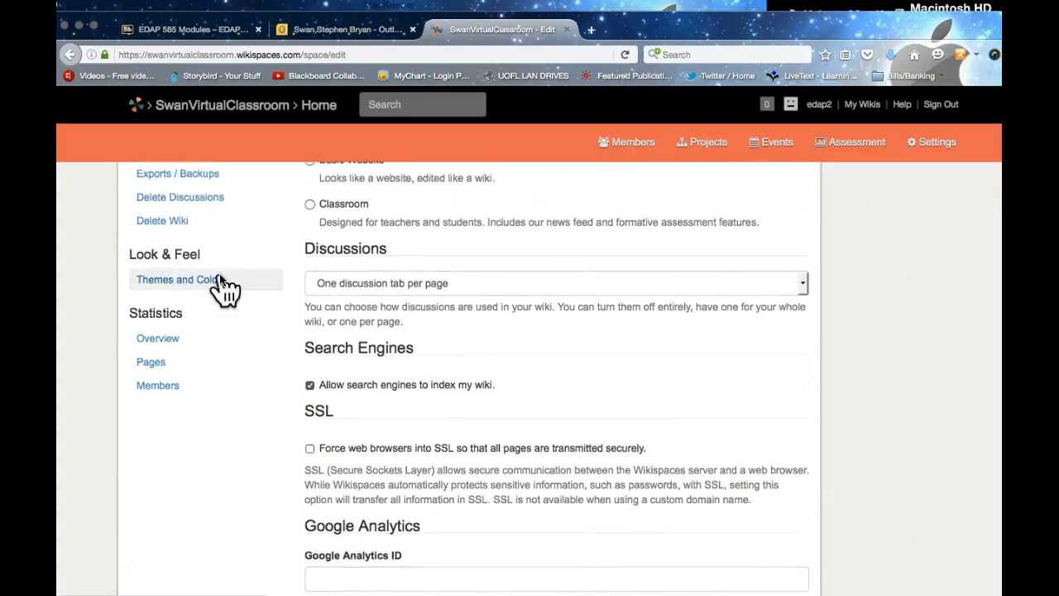
click(336, 286)
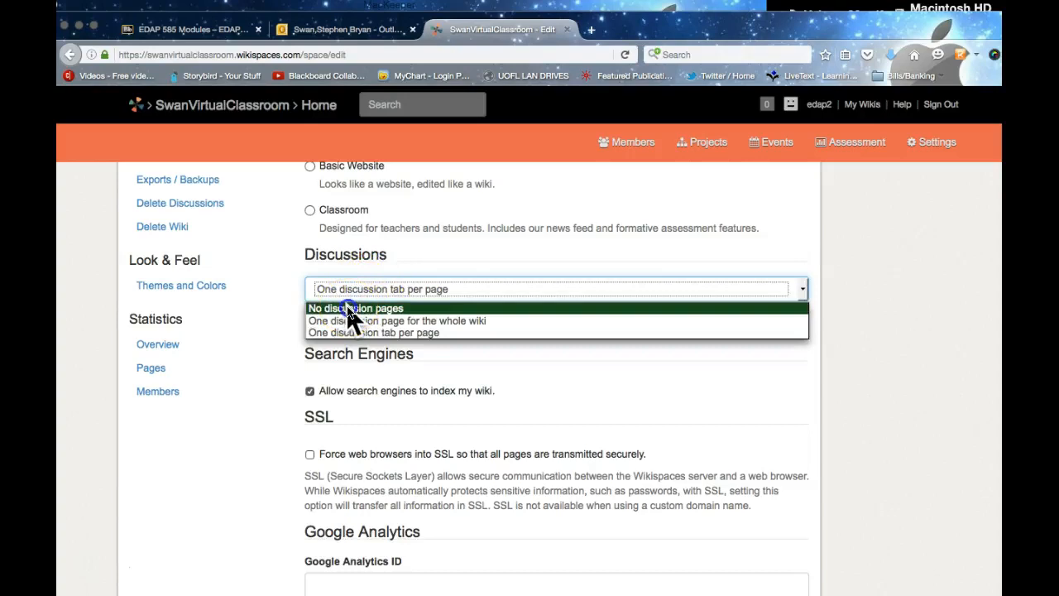
click(348, 308)
Step: Enable 'Force web browsers into SSL' so all pages go over SSL
scroll(237, 331, down, 2)
scroll(238, 331, down, 3)
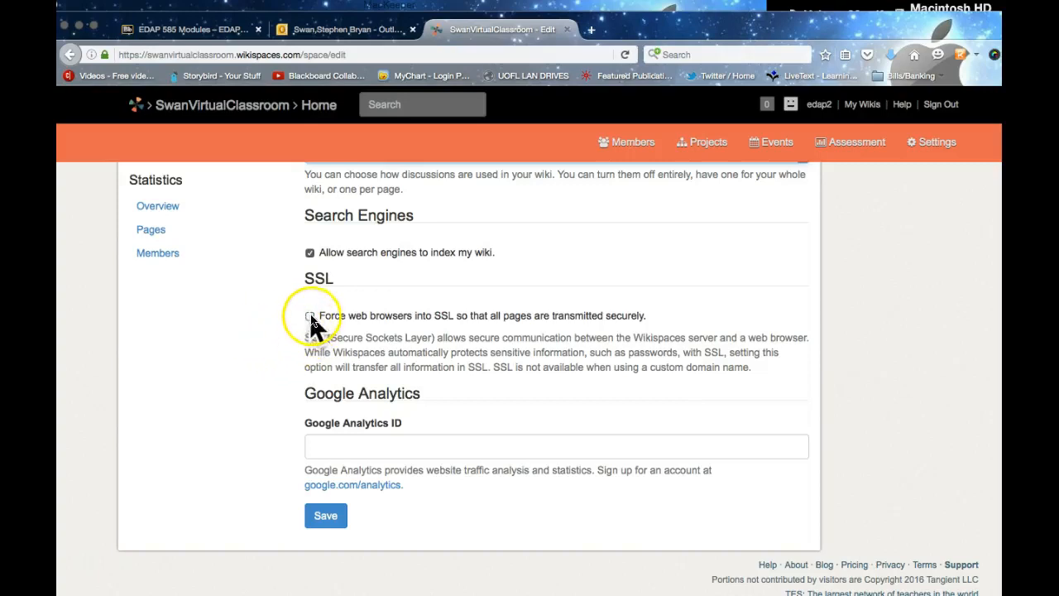
click(309, 315)
scroll(249, 331, up, 1)
scroll(247, 340, down, 1)
Step: Move from the General settings to the Permissions page, where the wiki is Private
click(327, 445)
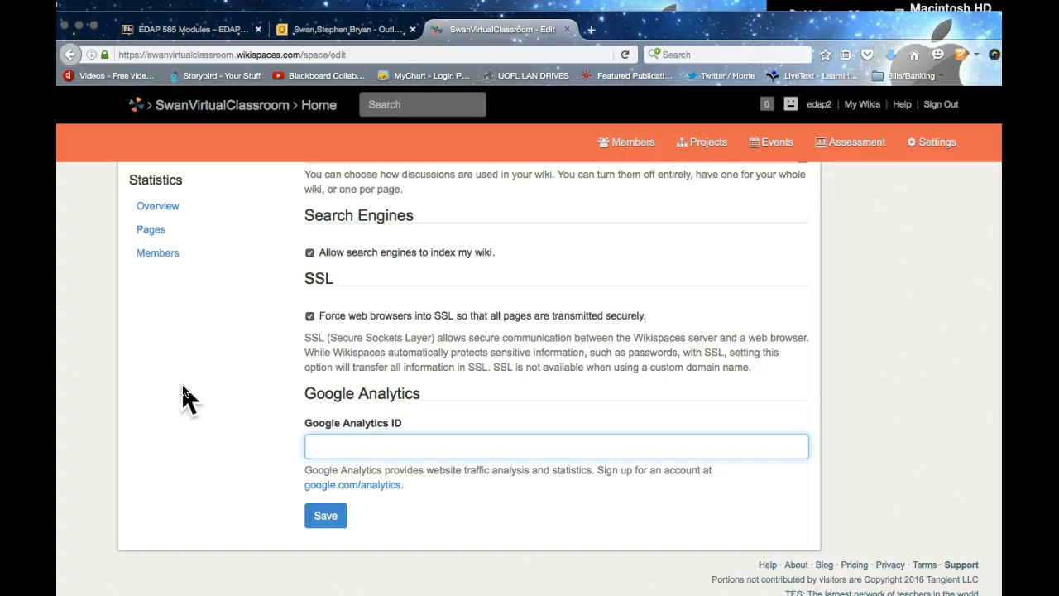
scroll(183, 386, up, 5)
scroll(183, 386, up, 4)
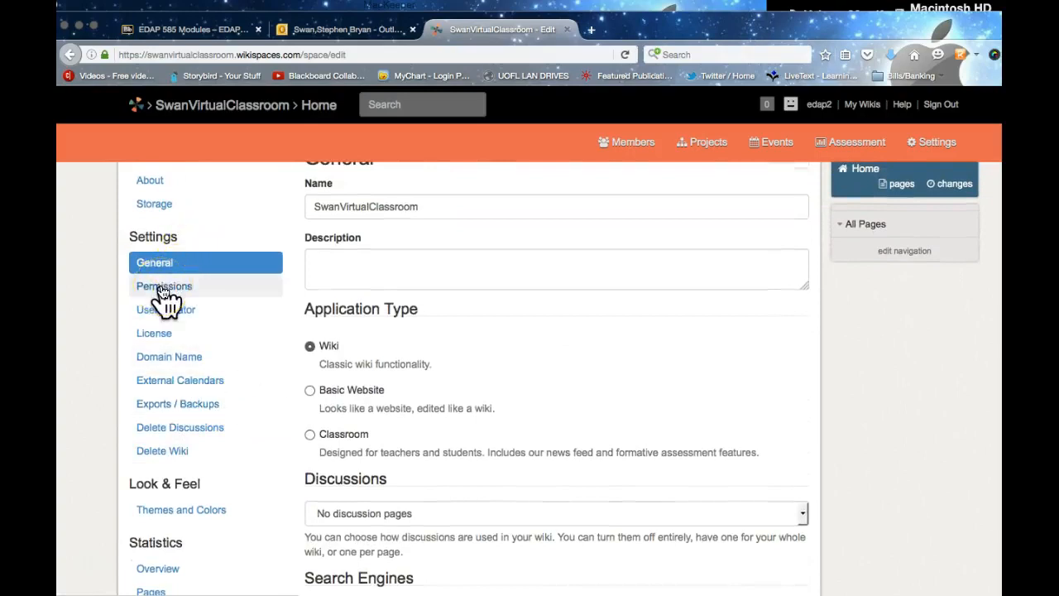
click(164, 288)
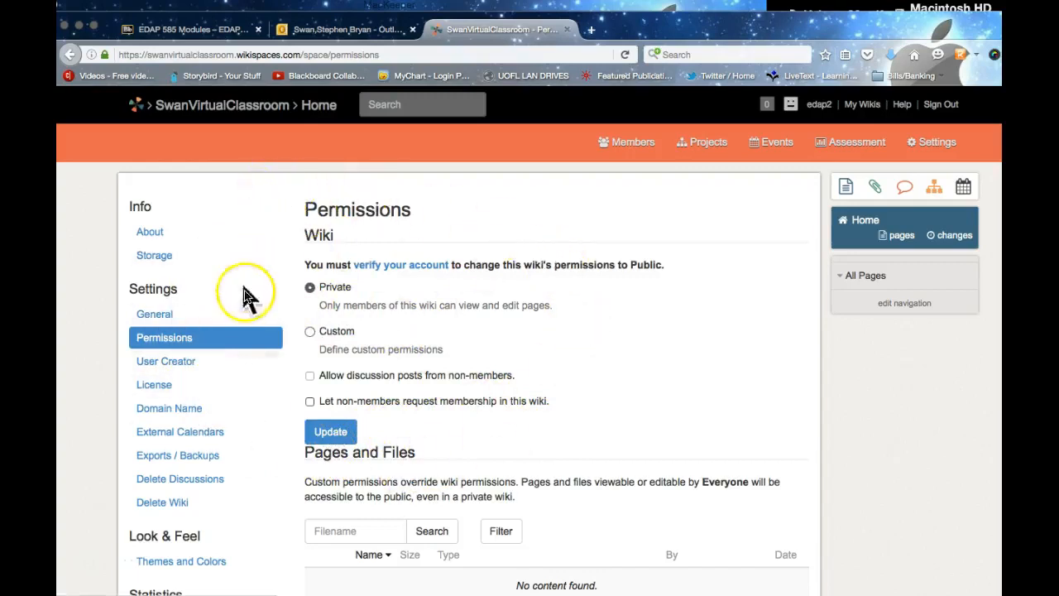
Step: Start verifying the account by phone and enter the phone number
click(387, 266)
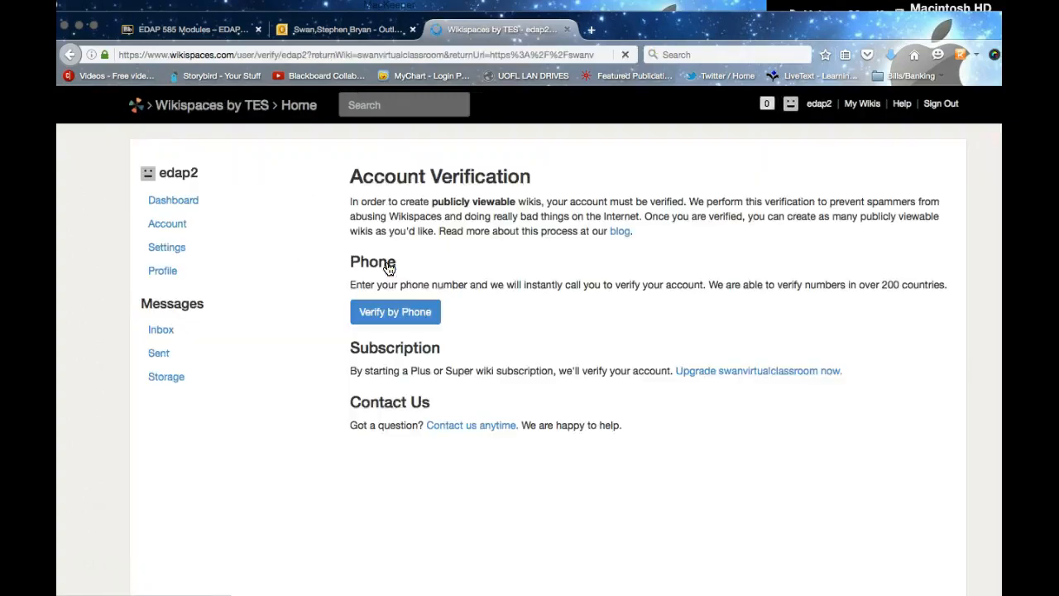
click(381, 323)
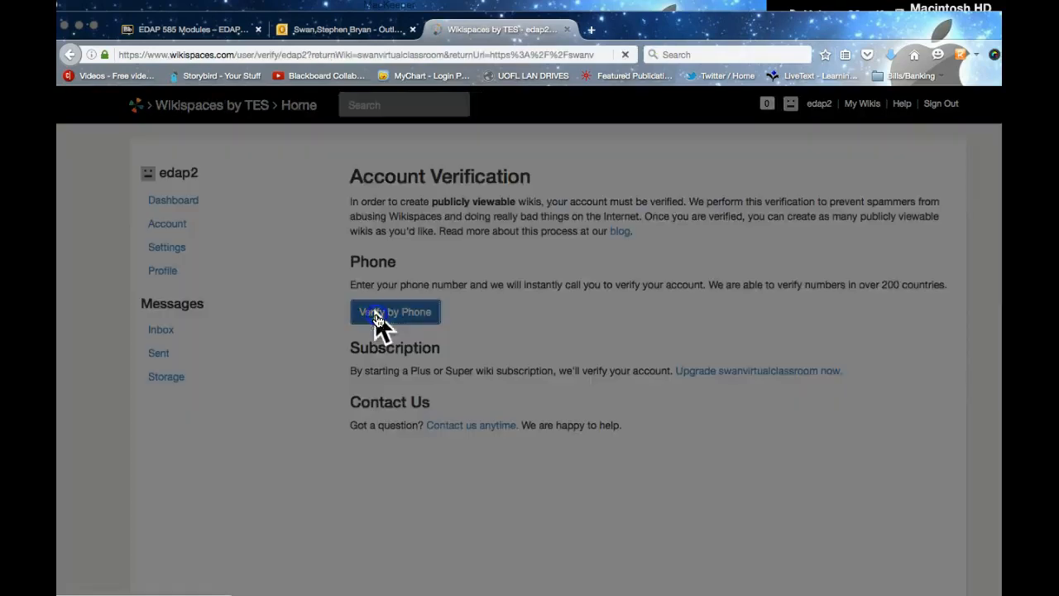
click(366, 257)
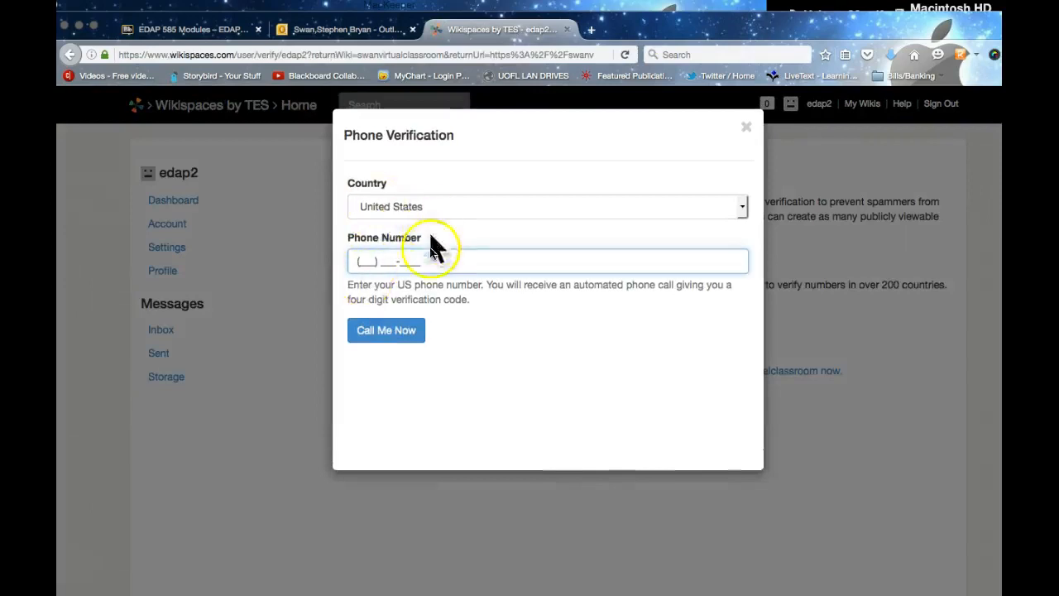
click(397, 260)
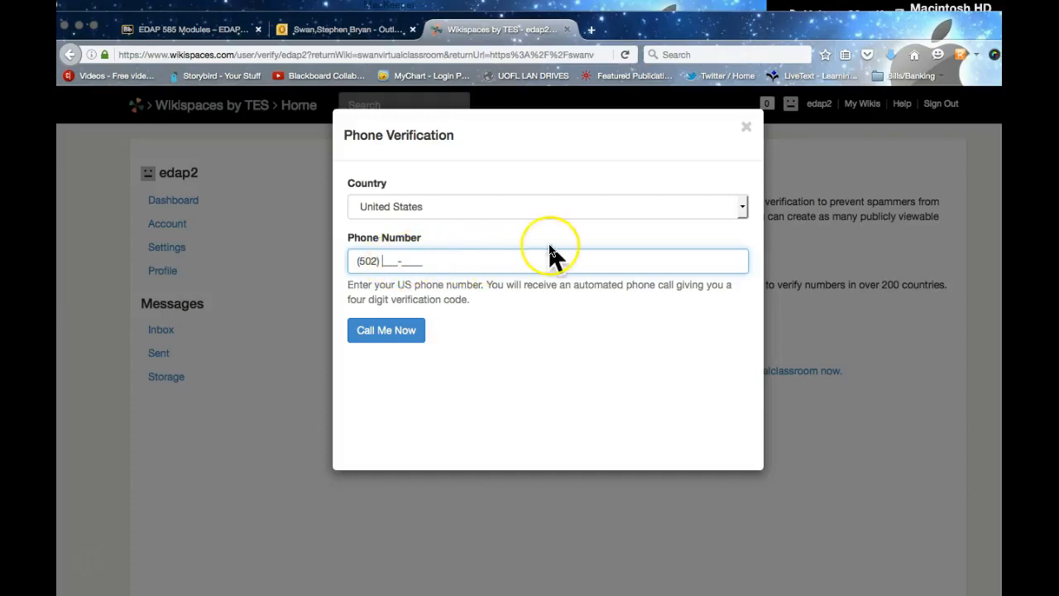
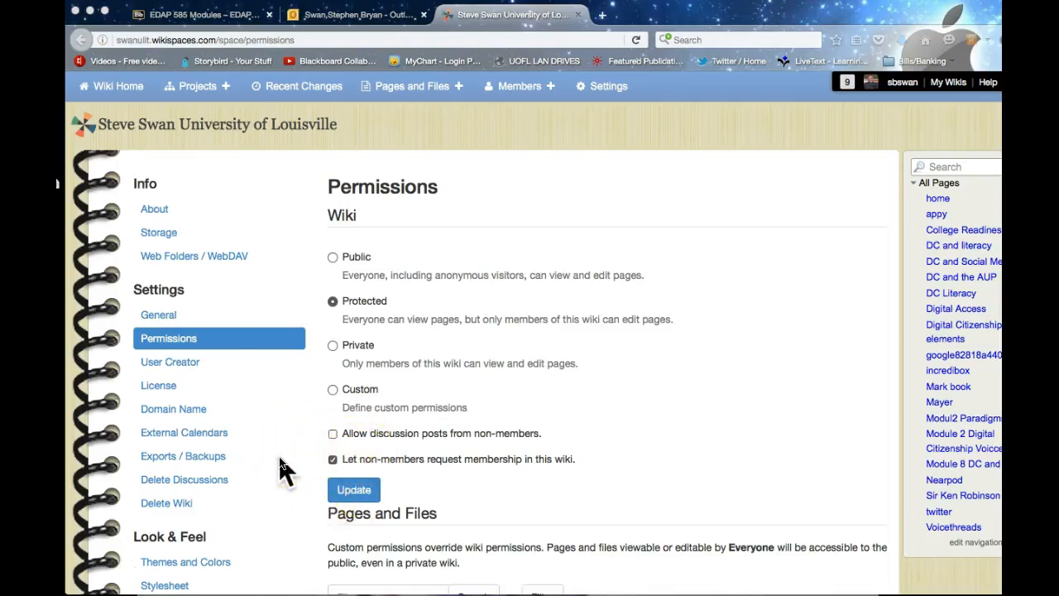
Step: Save the wiki's permission setting as Protected
scroll(281, 468, down, 2)
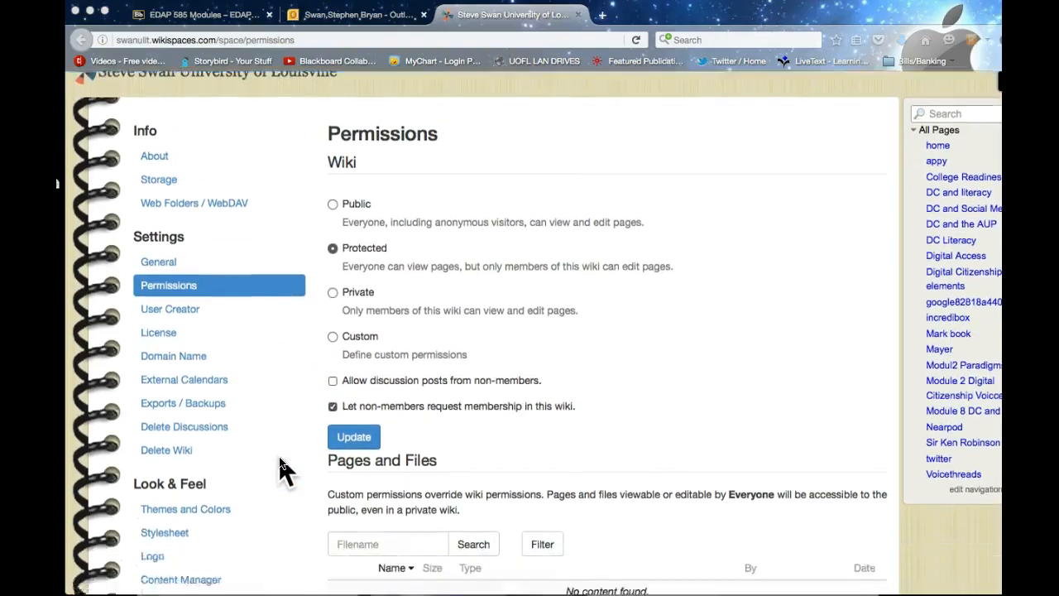
scroll(282, 468, down, 2)
click(352, 379)
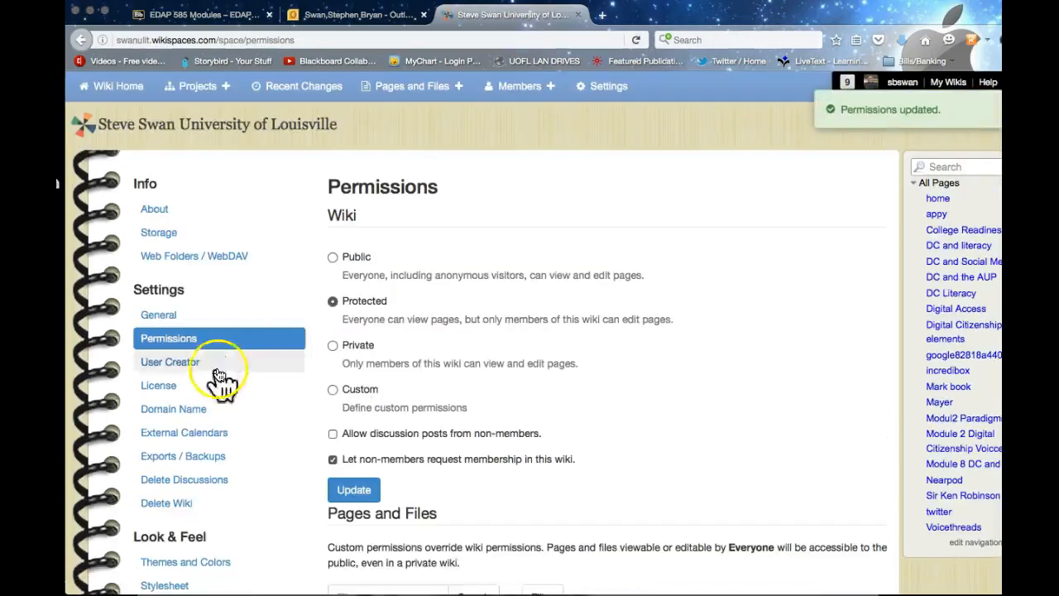
Step: Go to Themes and Colors under Look & Feel in the Settings sidebar
click(92, 562)
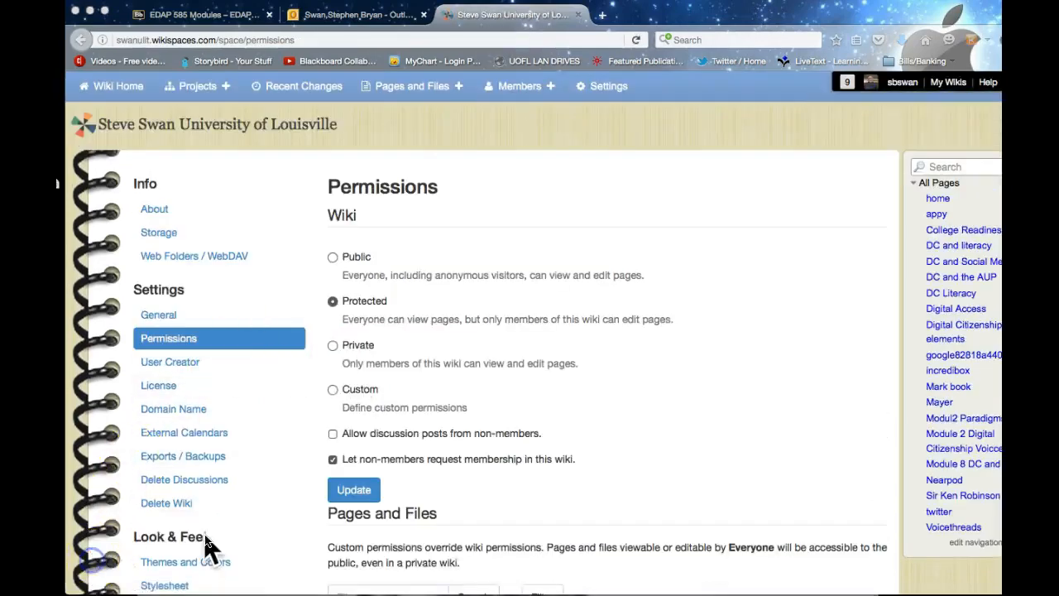
scroll(207, 546, down, 3)
scroll(204, 533, down, 2)
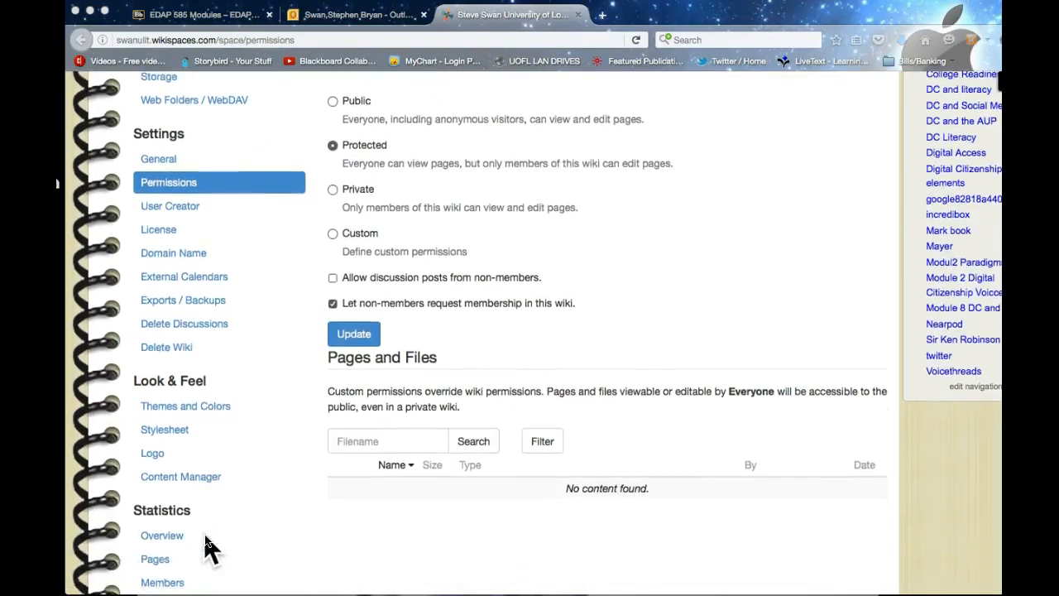
click(176, 409)
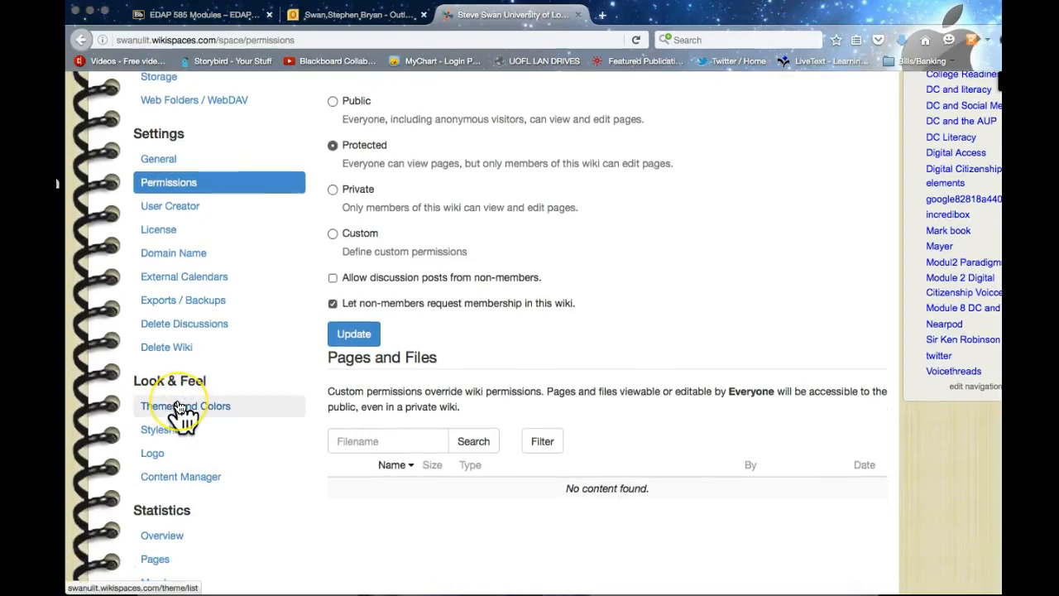
scroll(176, 412, up, 1)
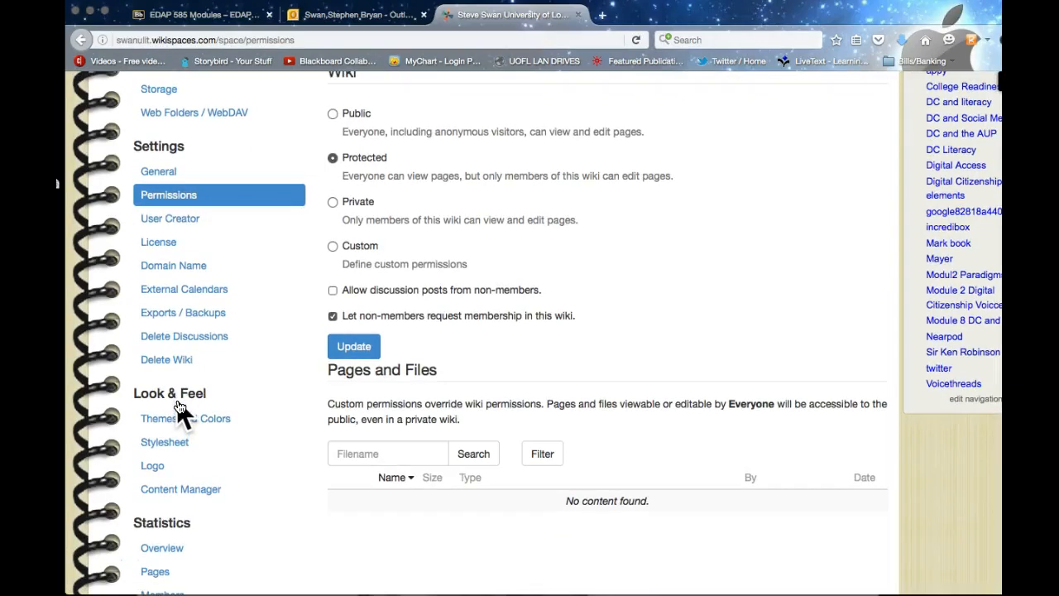
scroll(176, 402, up, 1)
click(180, 419)
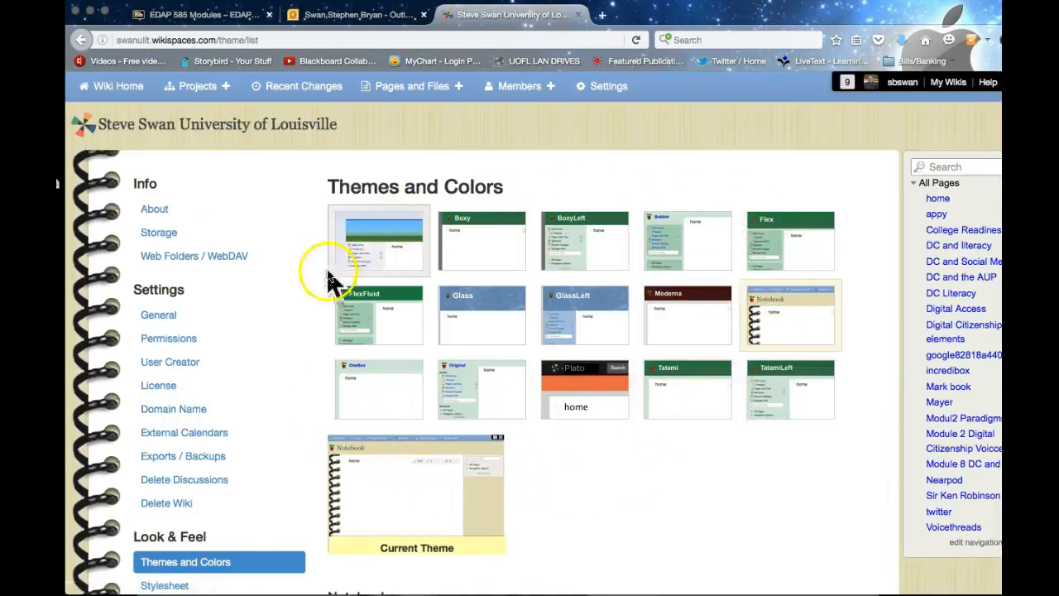
Step: Select the FlexFluid theme and apply it to the wiki in place of Notebook
click(255, 394)
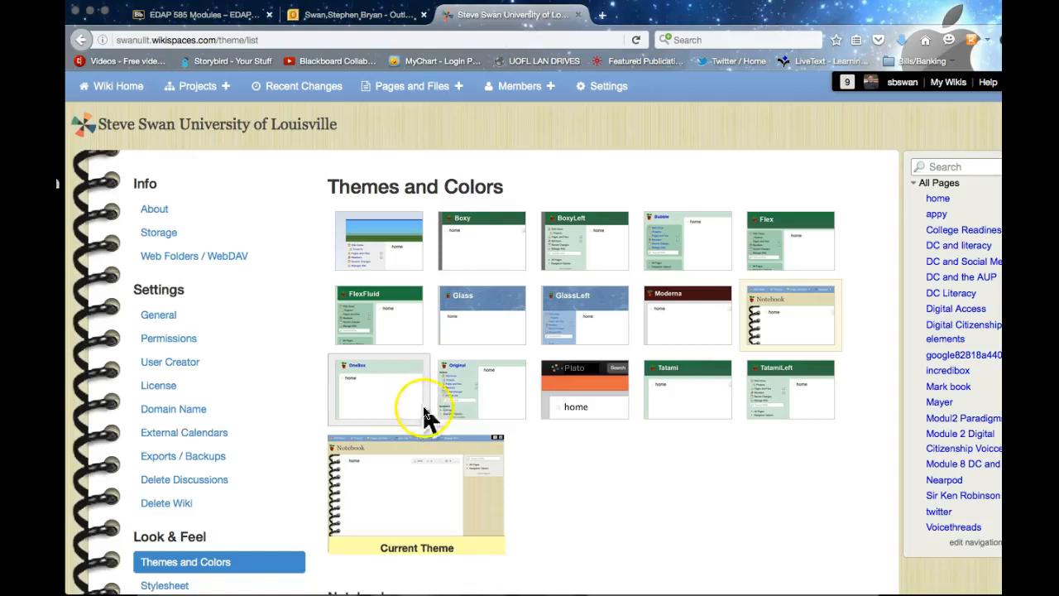
click(354, 317)
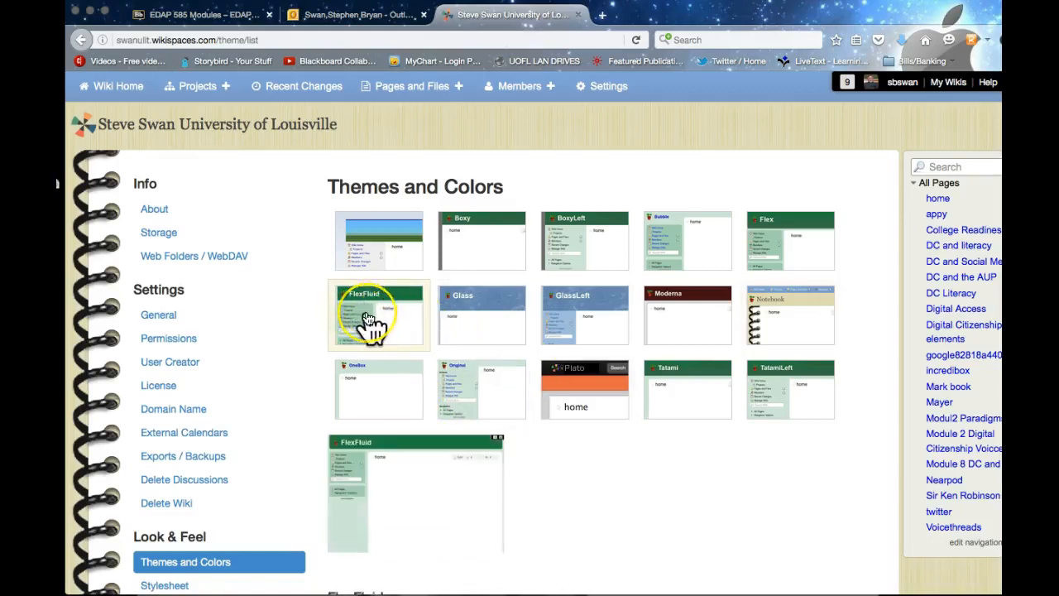
scroll(367, 319, down, 3)
scroll(366, 319, down, 3)
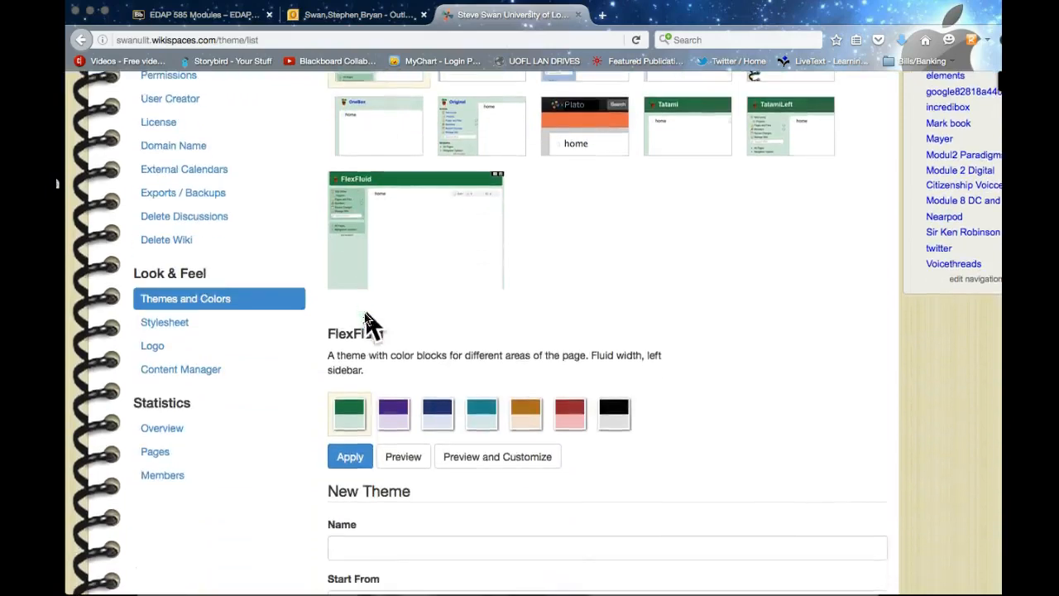
scroll(297, 391, down, 3)
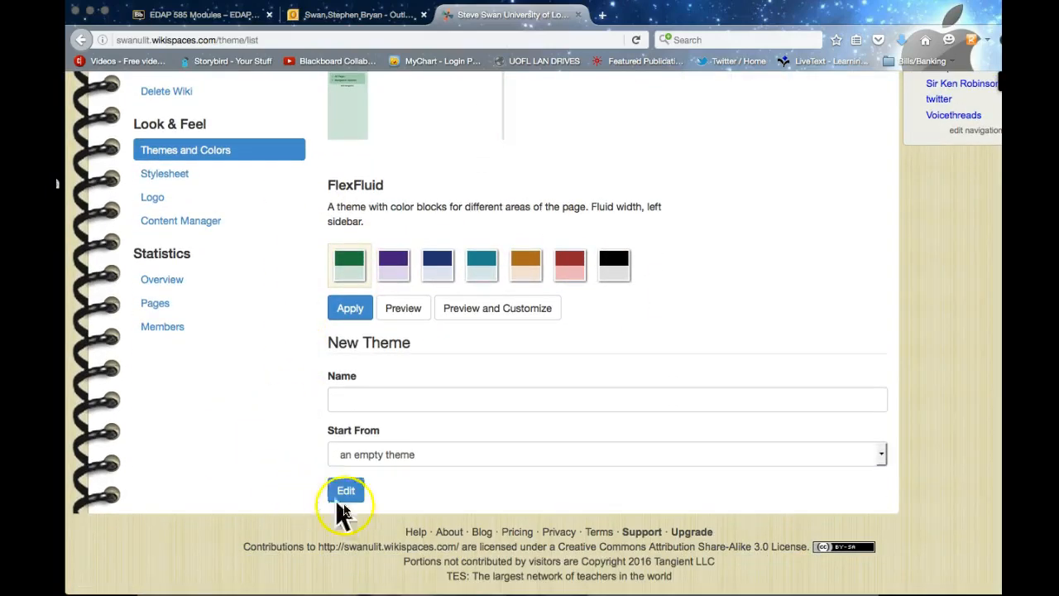
scroll(432, 507, up, 2)
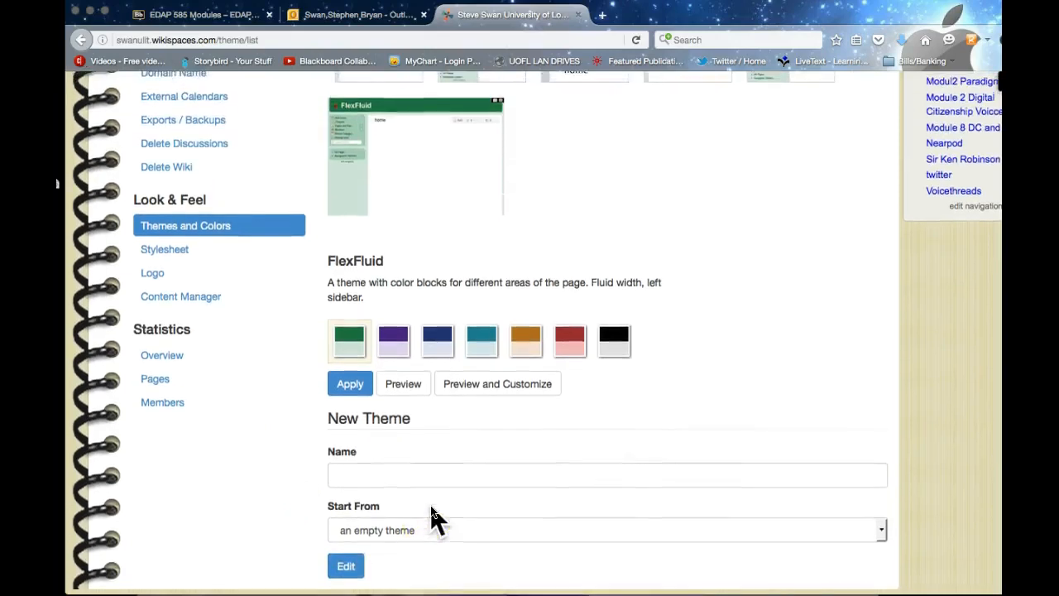
scroll(432, 516, up, 3)
scroll(432, 515, up, 5)
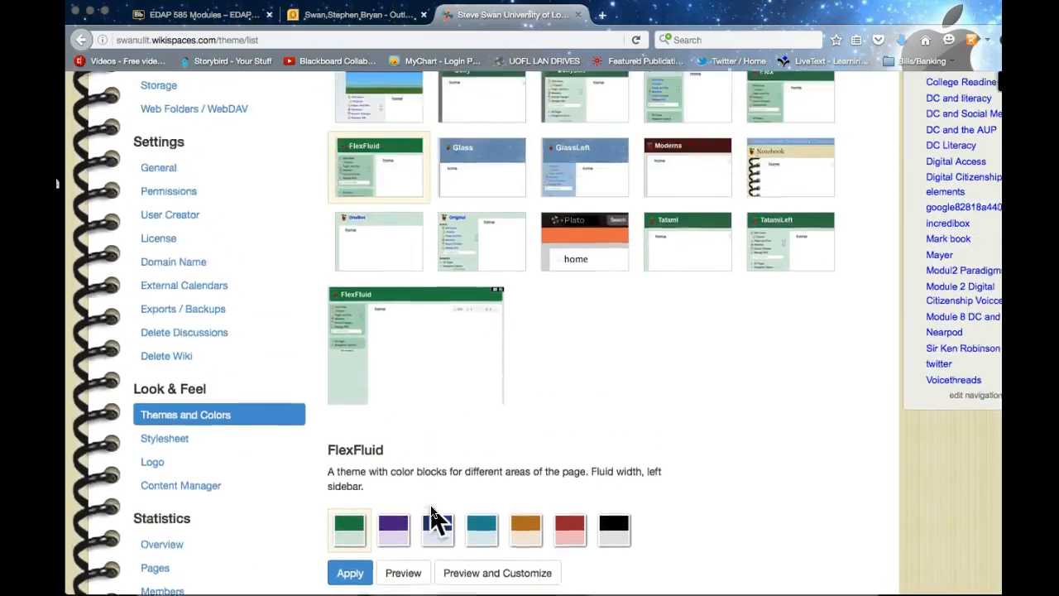
scroll(434, 516, down, 6)
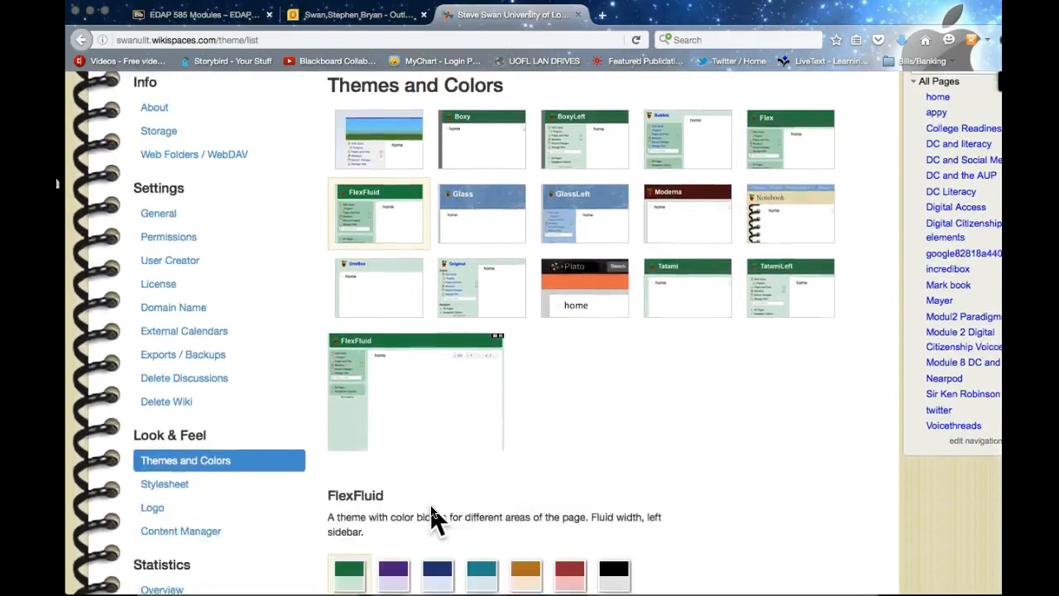
scroll(430, 512, down, 2)
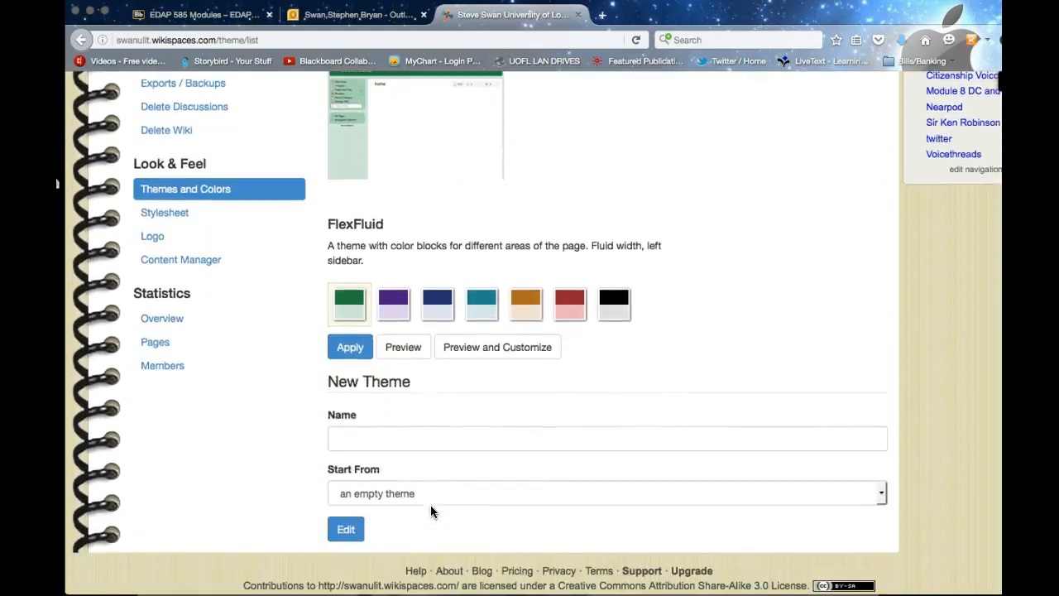
click(351, 348)
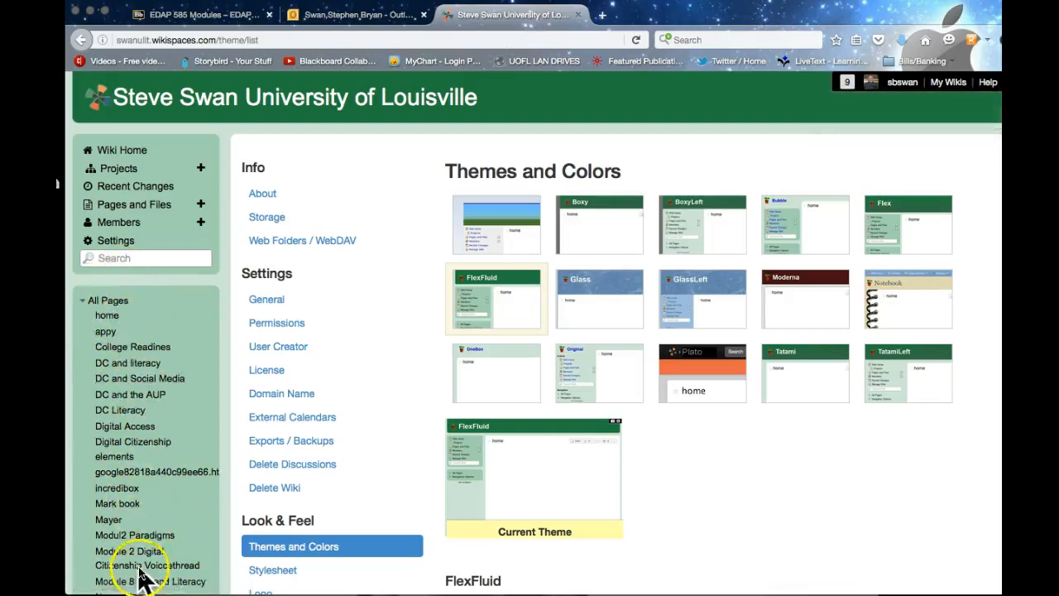
Step: Go to the 'home' page from the All Pages list in the sidebar
scroll(199, 433, down, 1)
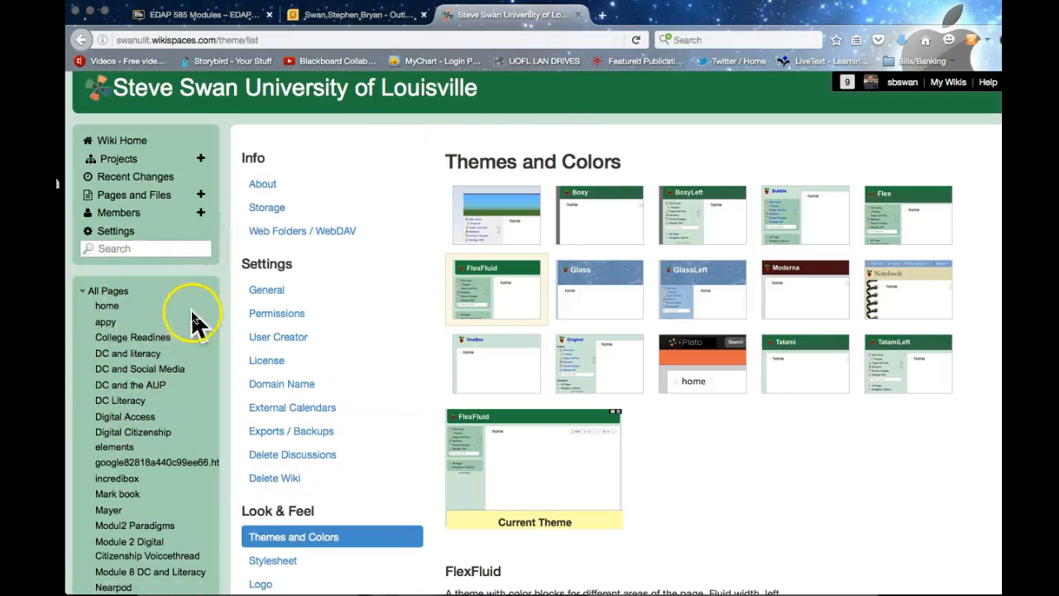
click(103, 308)
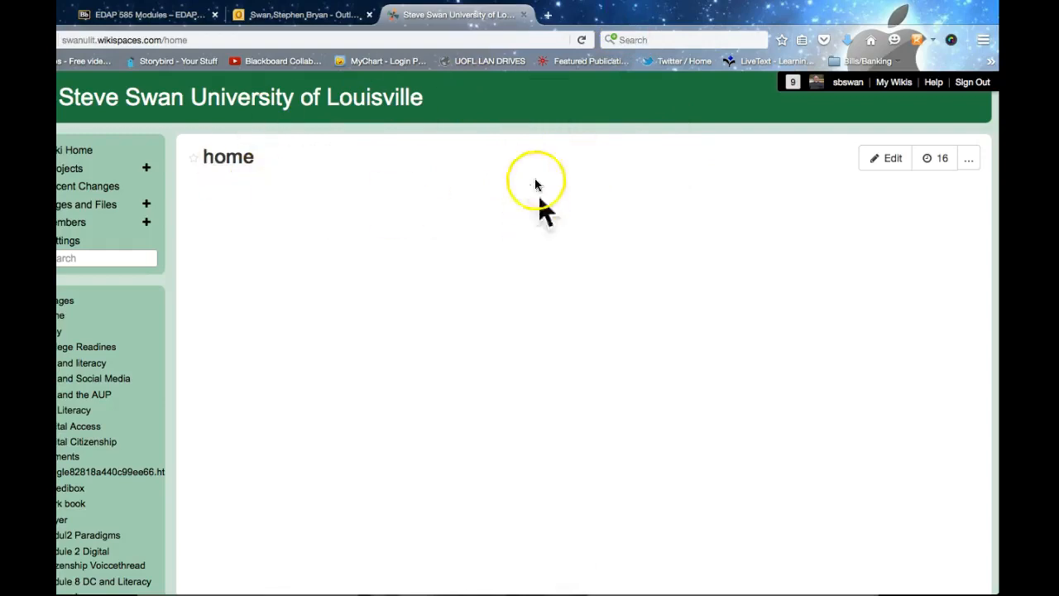
Step: Edit the home page, delete the Other Widget placeholder and type the 'Homepage' title
click(894, 158)
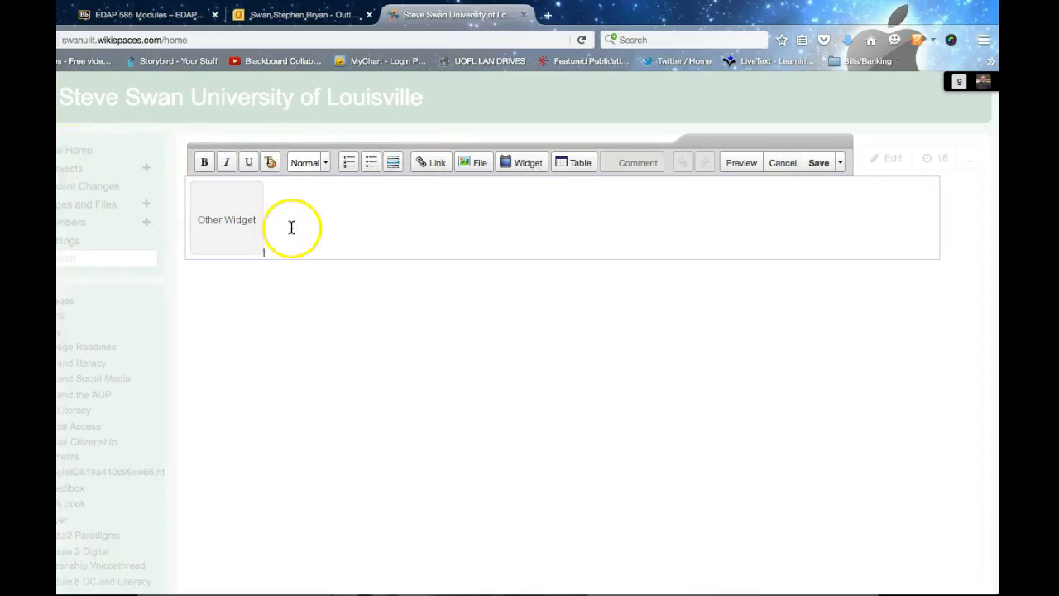
click(223, 234)
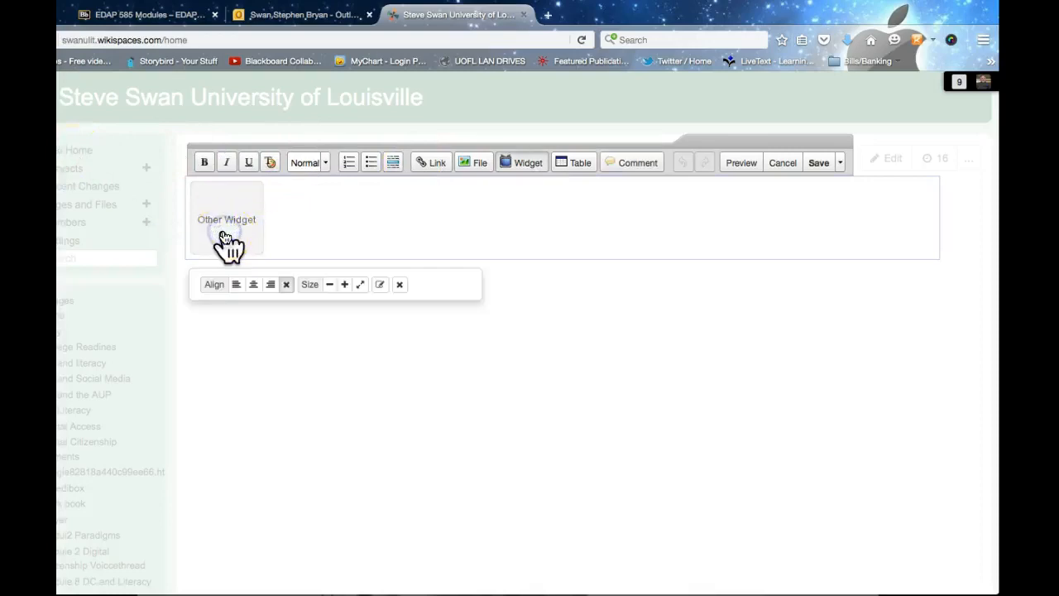
key(BackSpace)
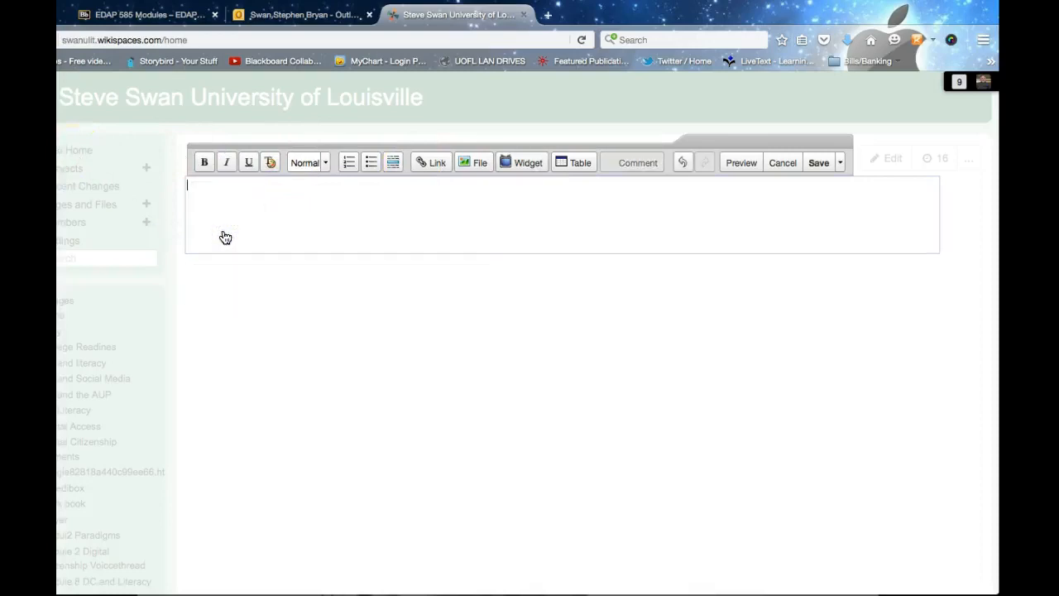
scroll(191, 215, down, 1)
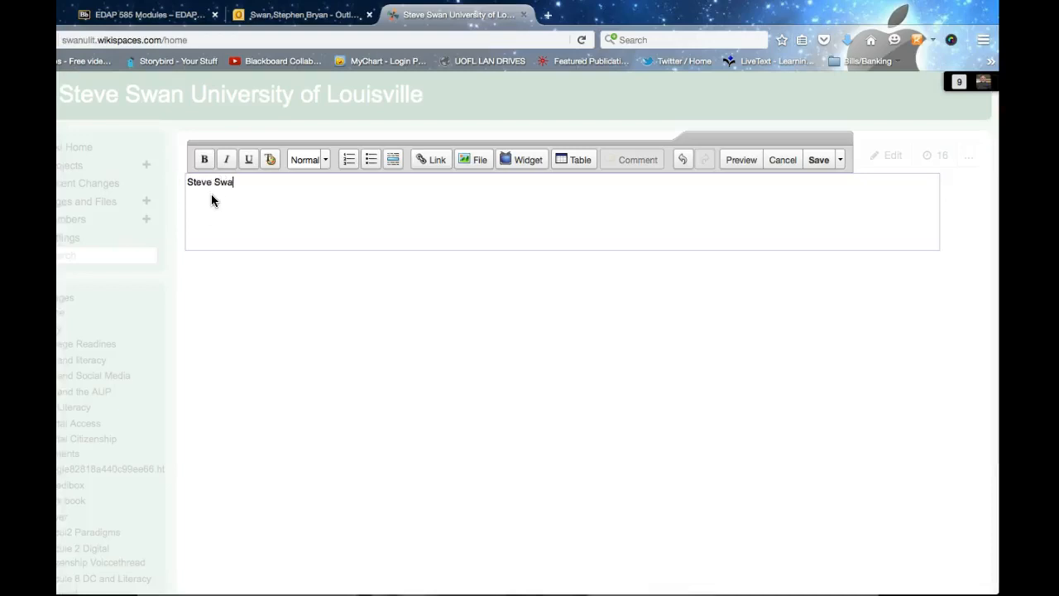
text(Homepage)
click(245, 206)
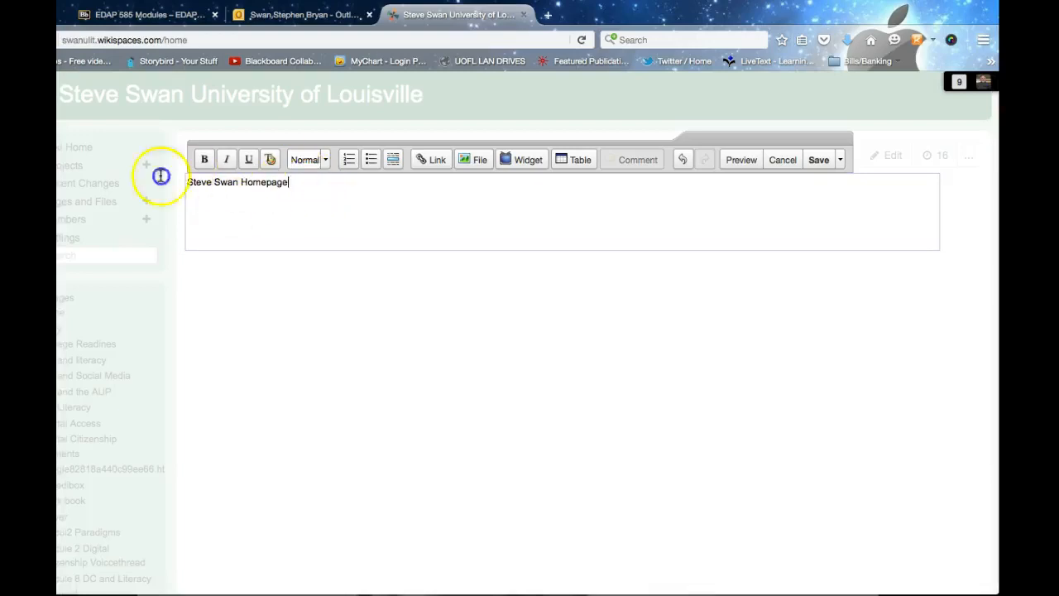
Step: Format the title line as italic, trying bold and underline and then removing them
drag(161, 176, 138, 184)
click(203, 159)
click(225, 160)
click(248, 160)
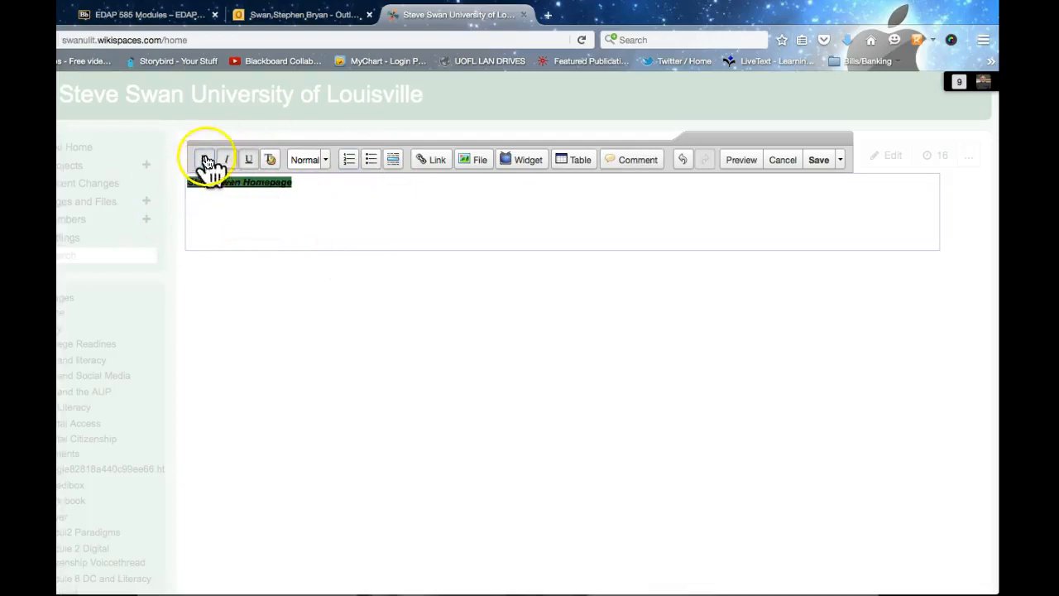
click(344, 202)
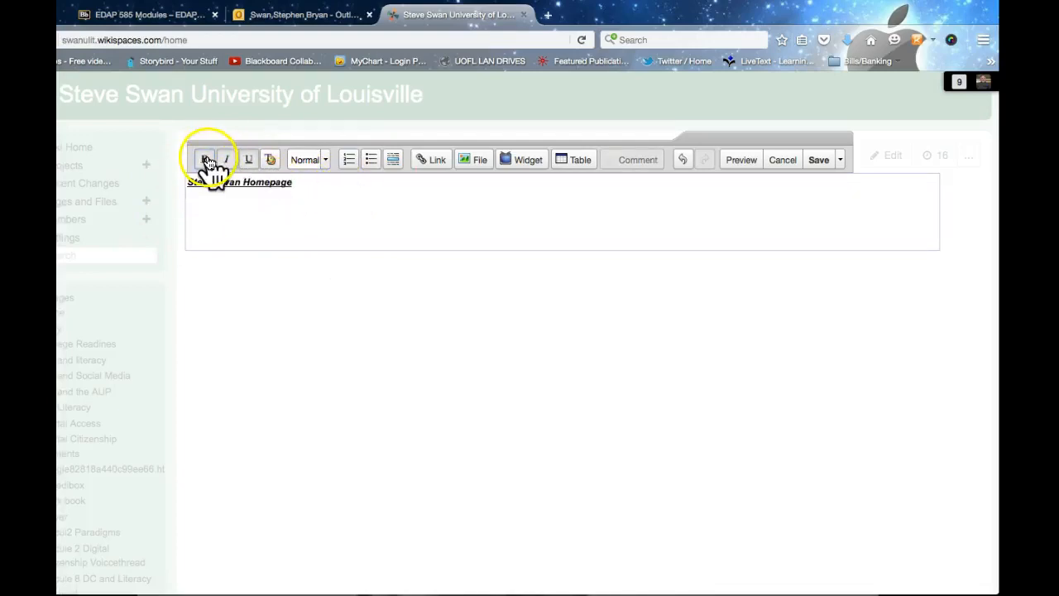
drag(294, 182, 156, 182)
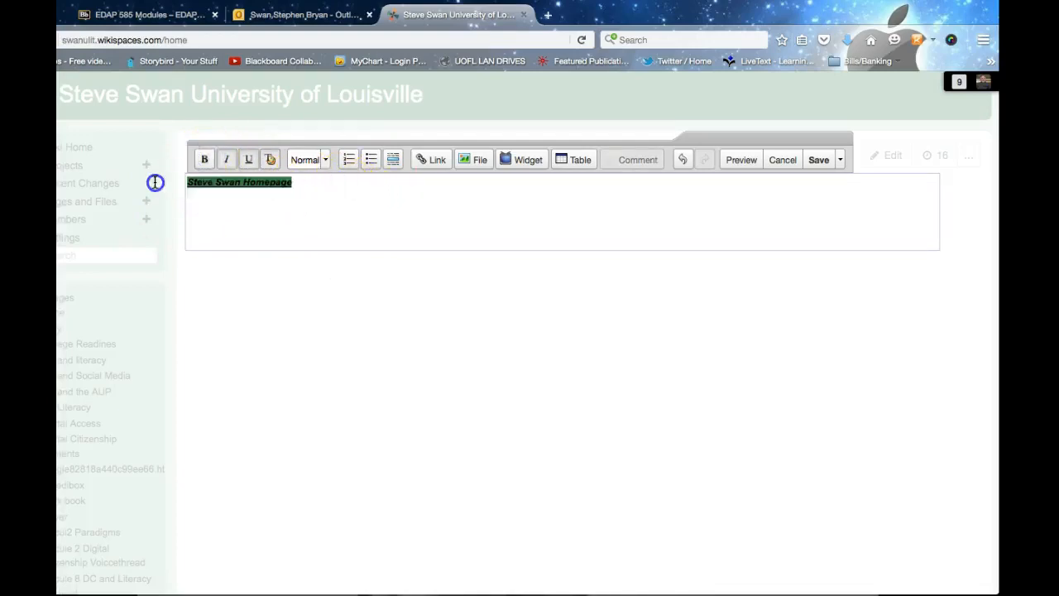
click(205, 163)
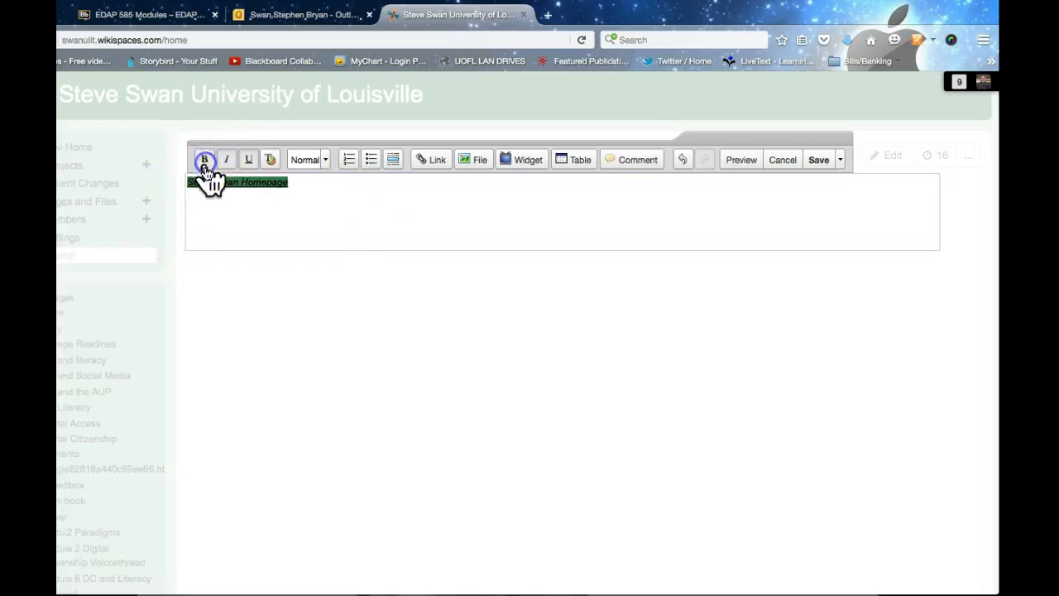
click(250, 163)
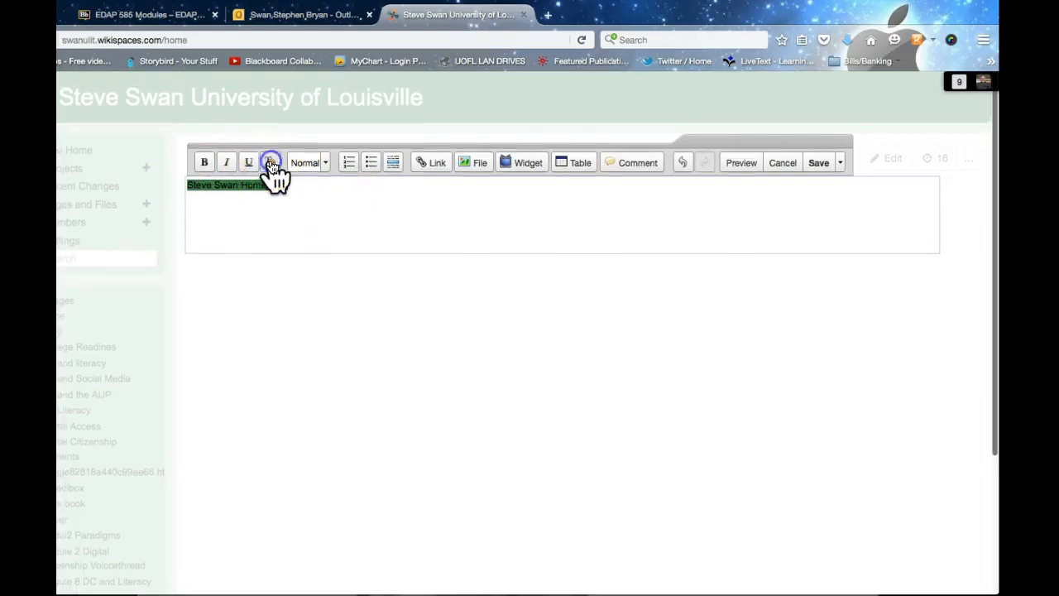
click(269, 161)
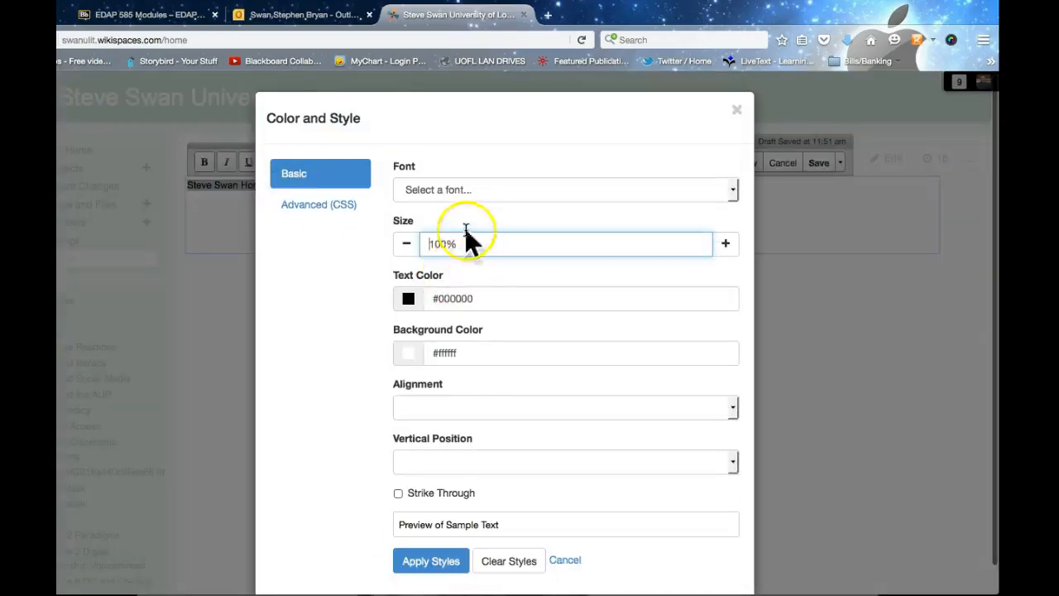
Step: Style the title in Comic Sans MS at 170% text size
click(456, 190)
click(456, 189)
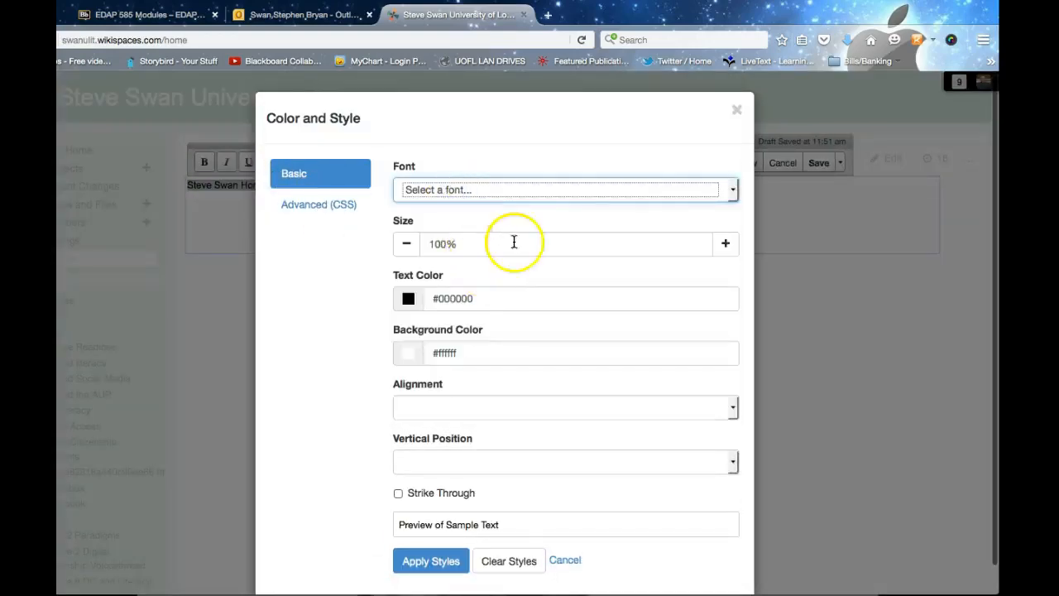
click(732, 196)
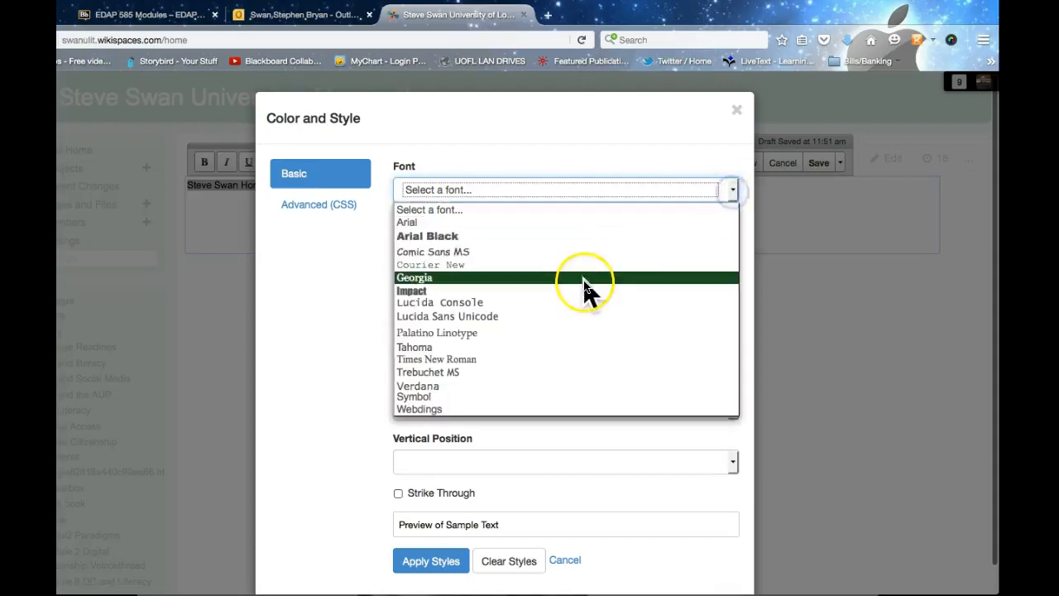
click(489, 252)
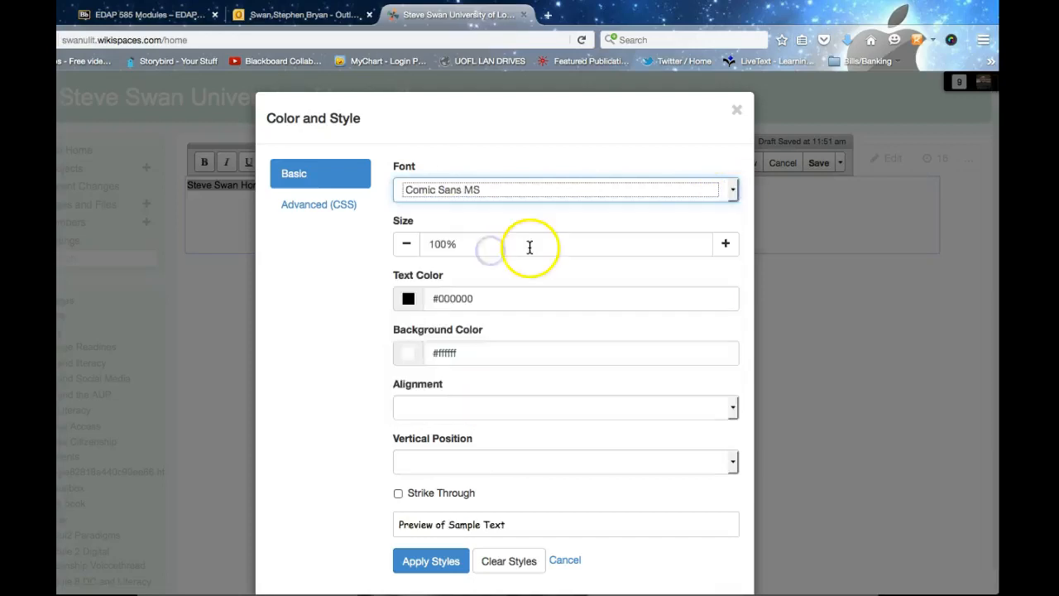
click(726, 243)
click(726, 243)
click(726, 244)
click(726, 243)
click(726, 244)
click(726, 244)
click(726, 243)
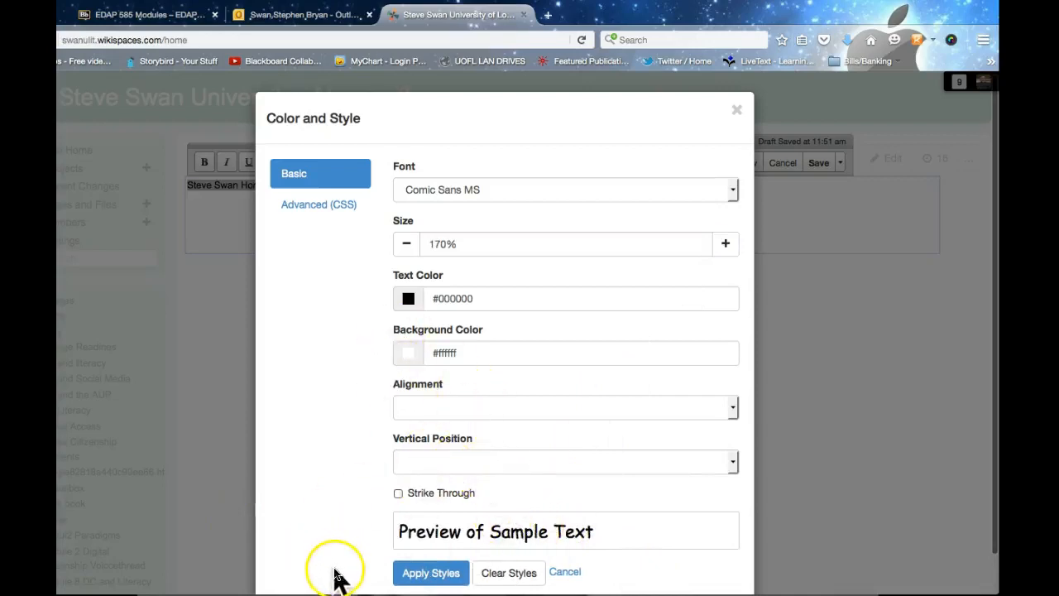
click(412, 574)
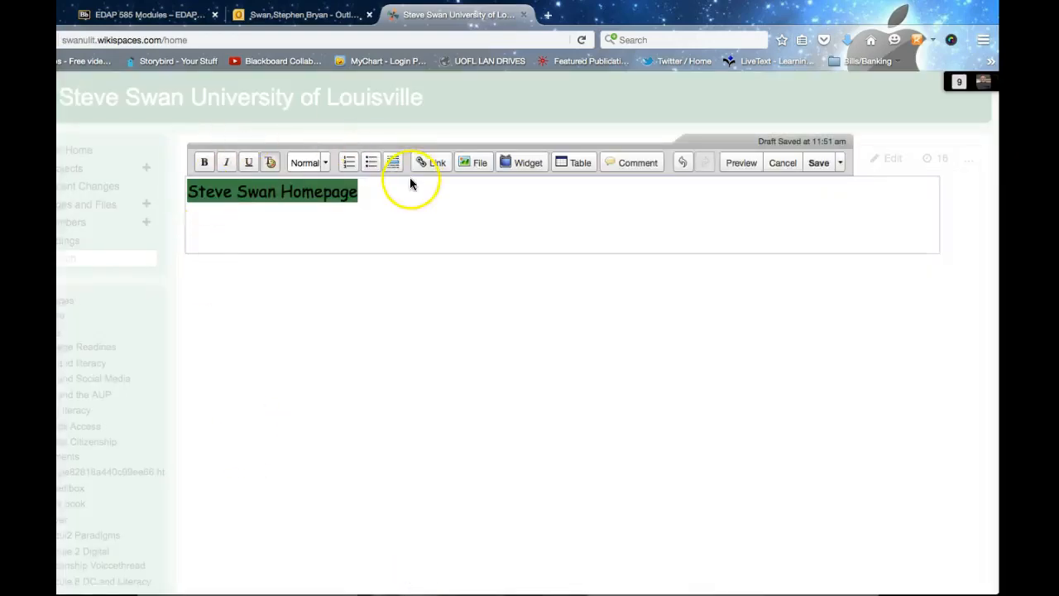
Step: Format the whole title line as a level-2 heading
click(407, 194)
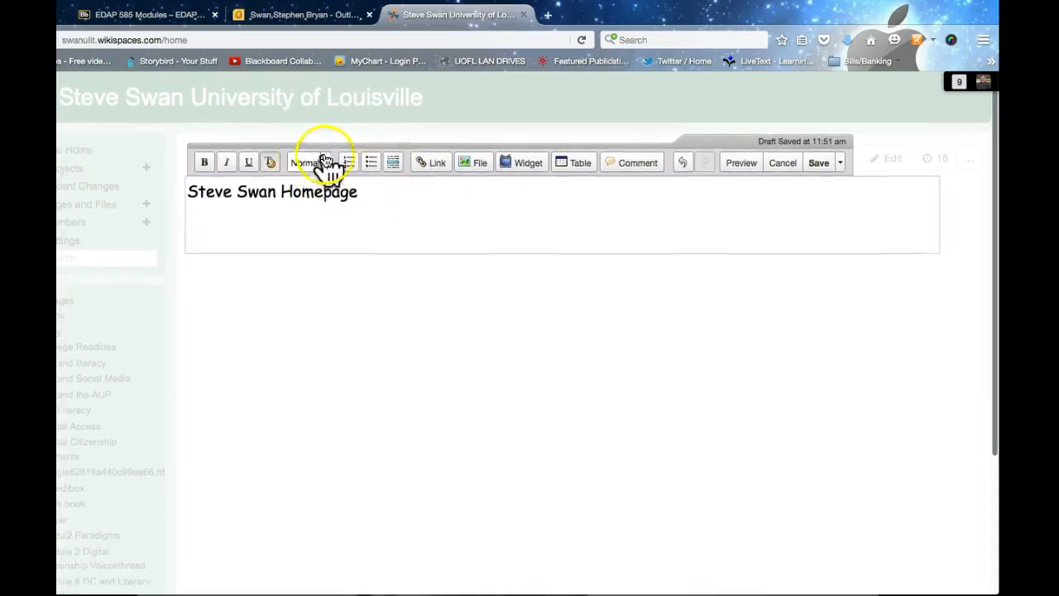
drag(369, 189, 124, 201)
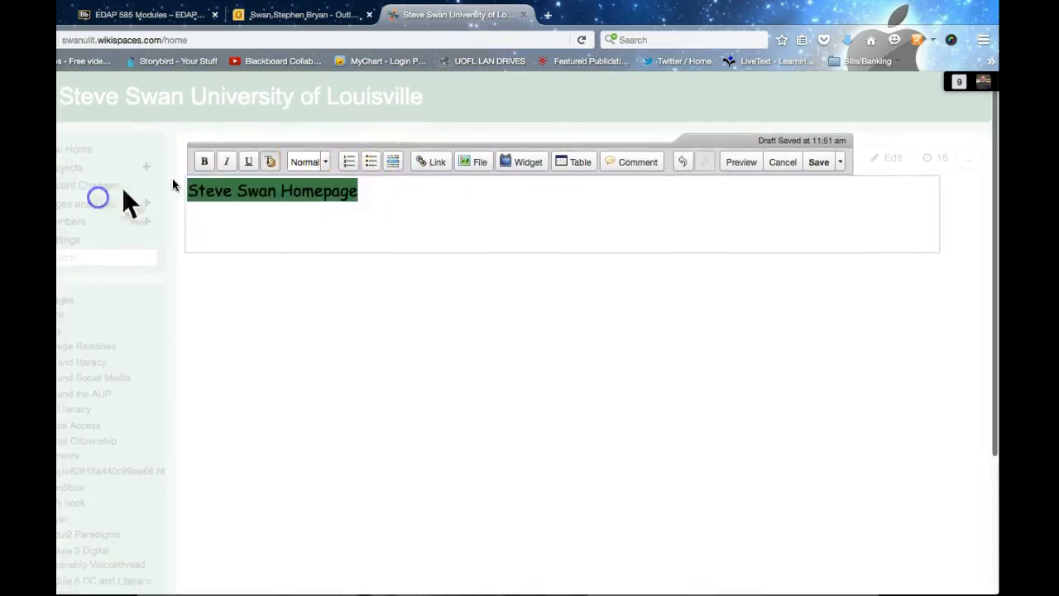
click(327, 162)
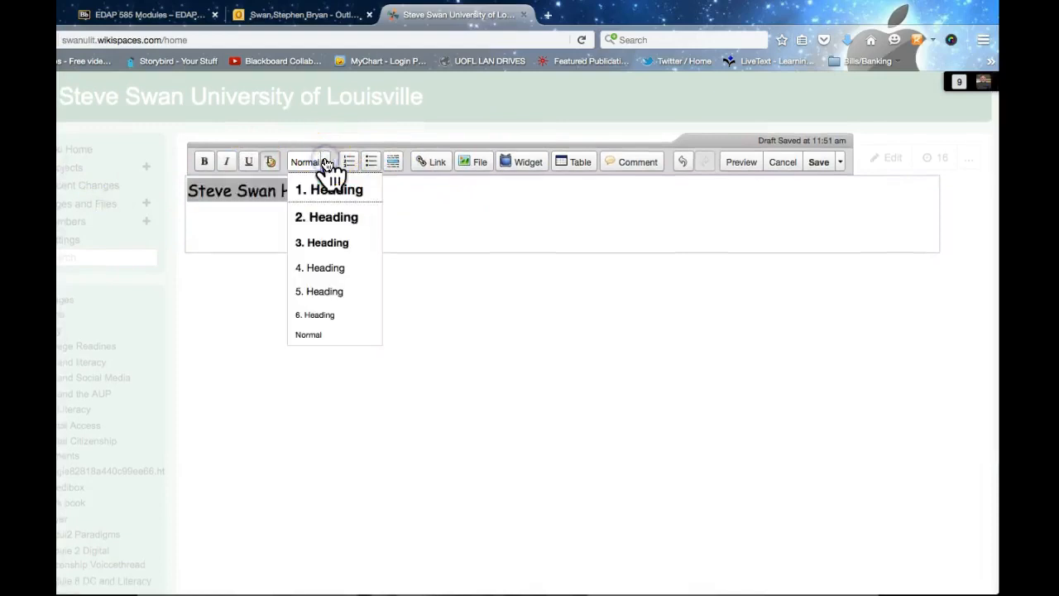
click(346, 219)
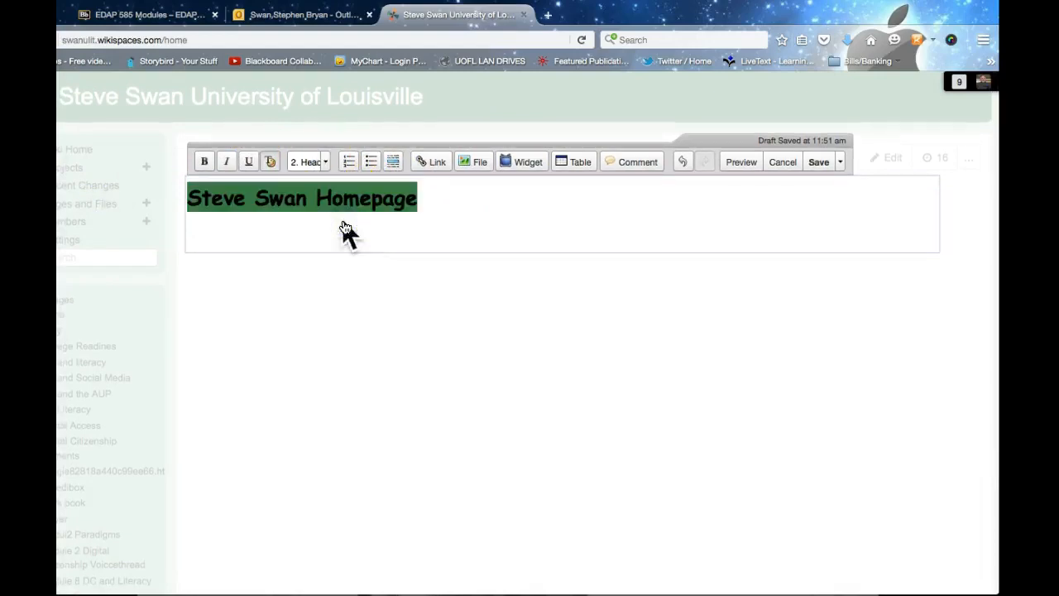
Step: Change the title to a level-4 heading
click(327, 163)
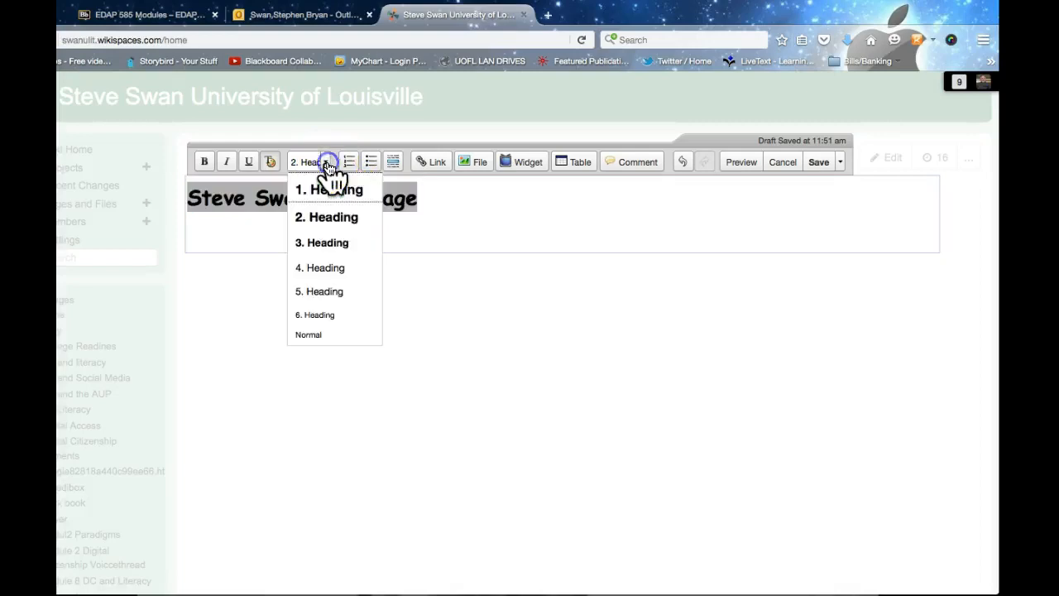
click(335, 267)
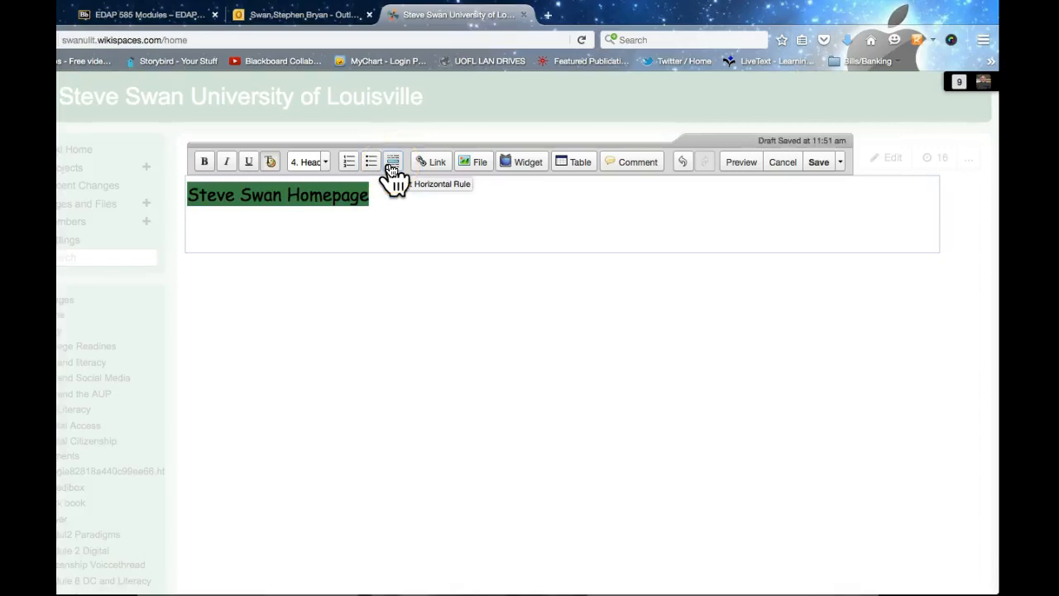
click(374, 199)
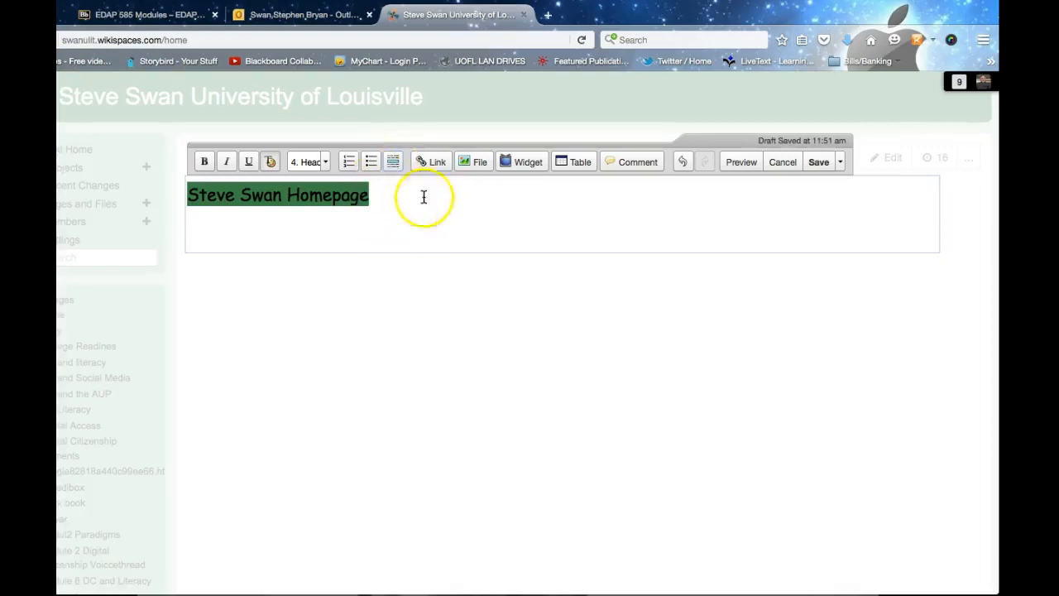
click(430, 164)
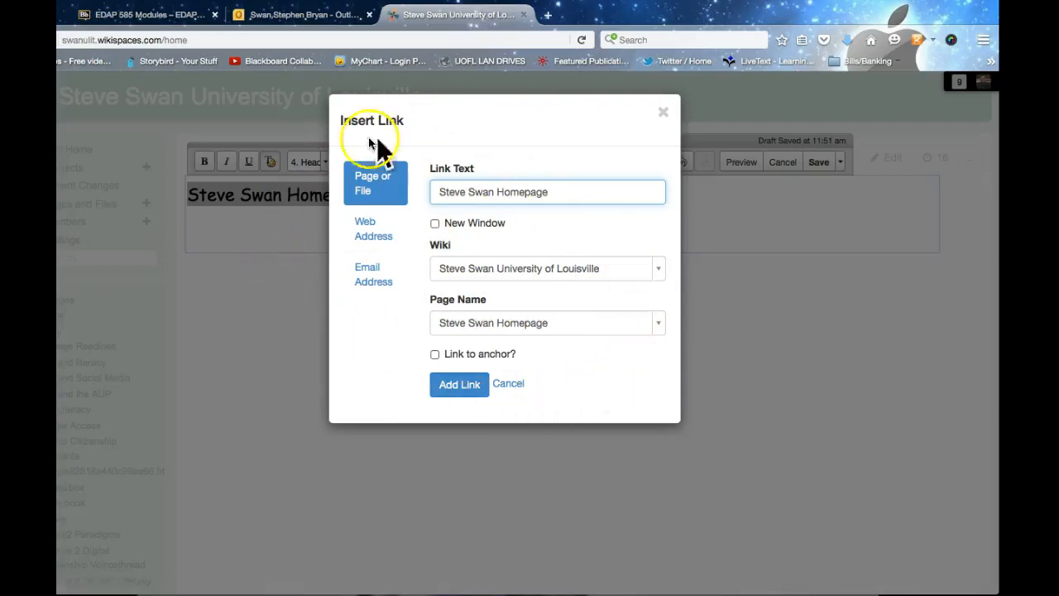
Step: Review the Insert Link wiki and page lists, keeping the current wiki and page
click(658, 270)
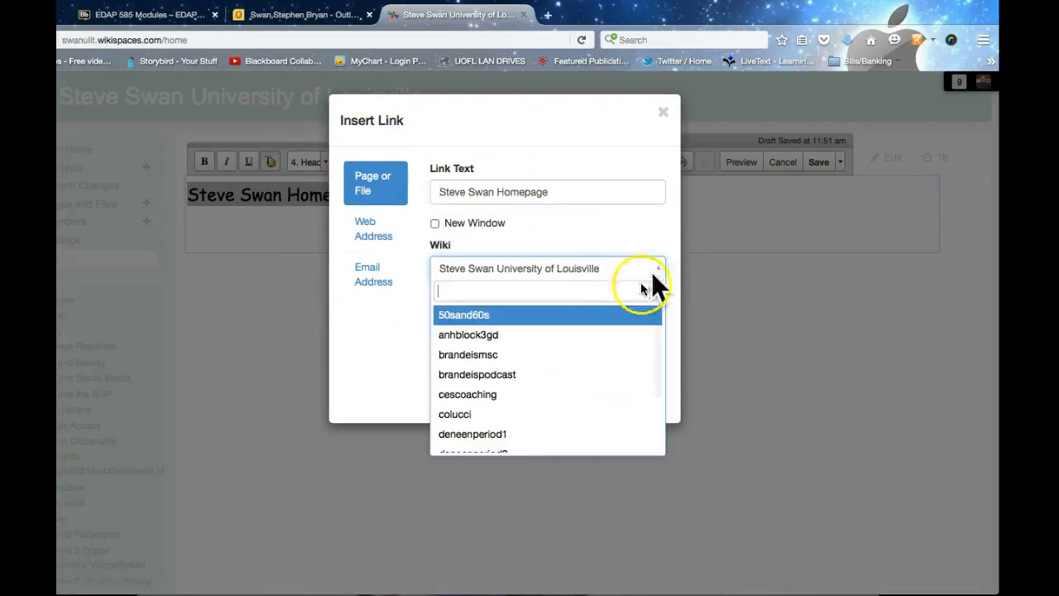
scroll(591, 347, down, 1)
scroll(592, 348, down, 3)
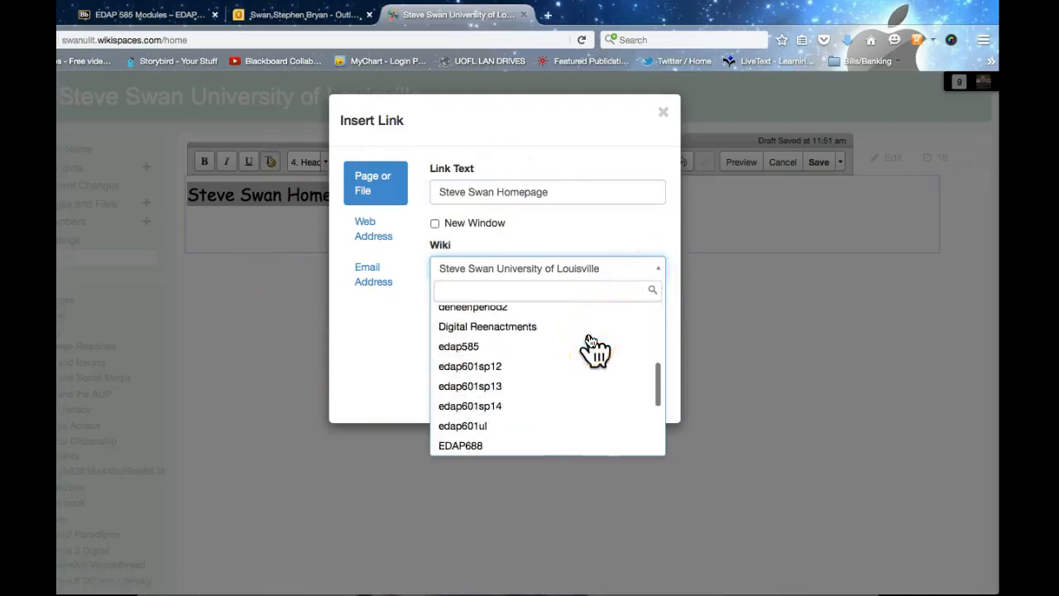
click(351, 346)
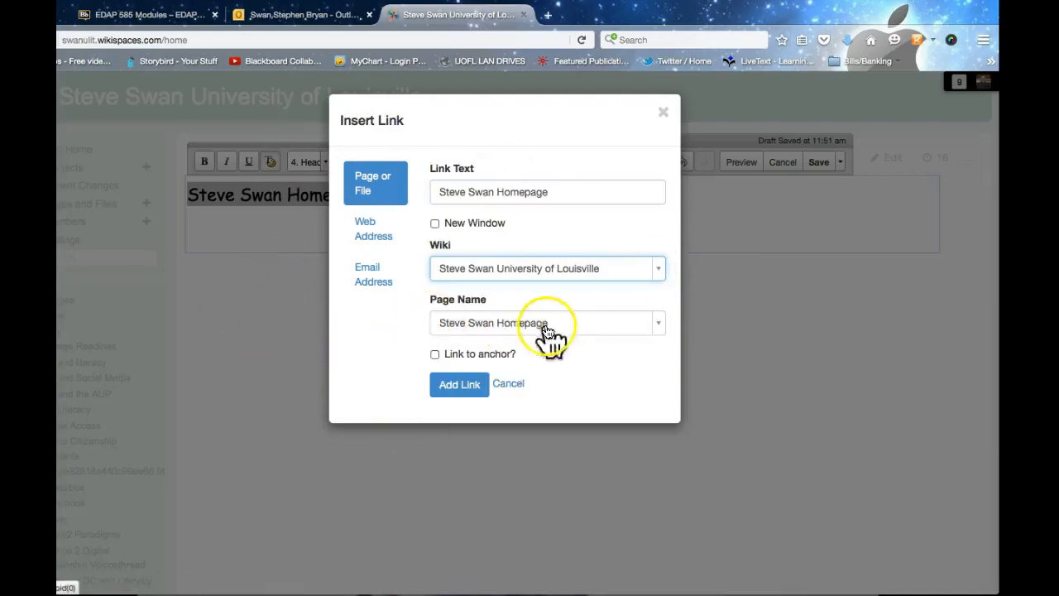
click(655, 270)
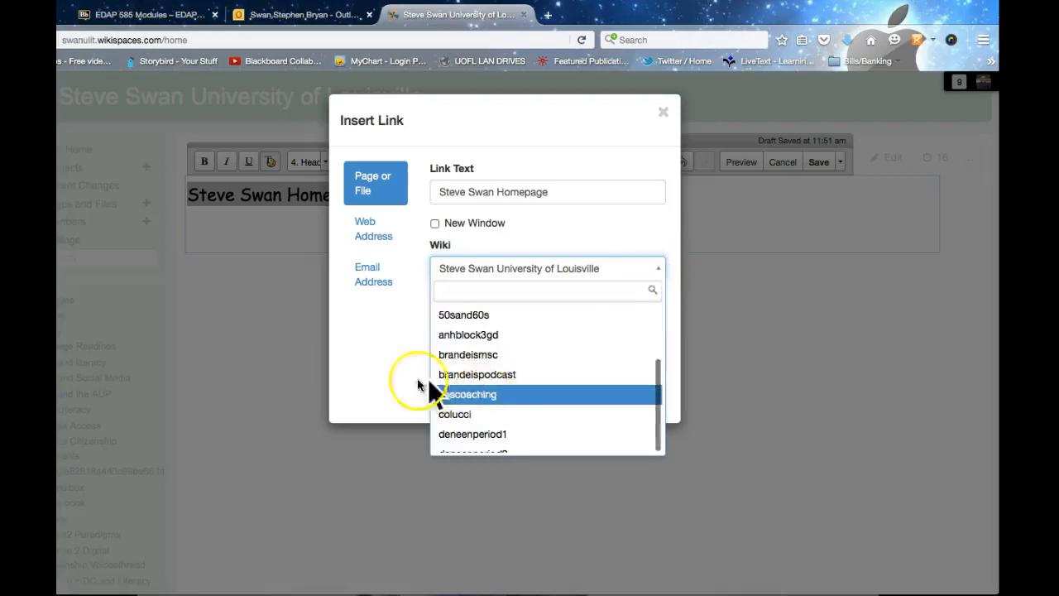
click(347, 372)
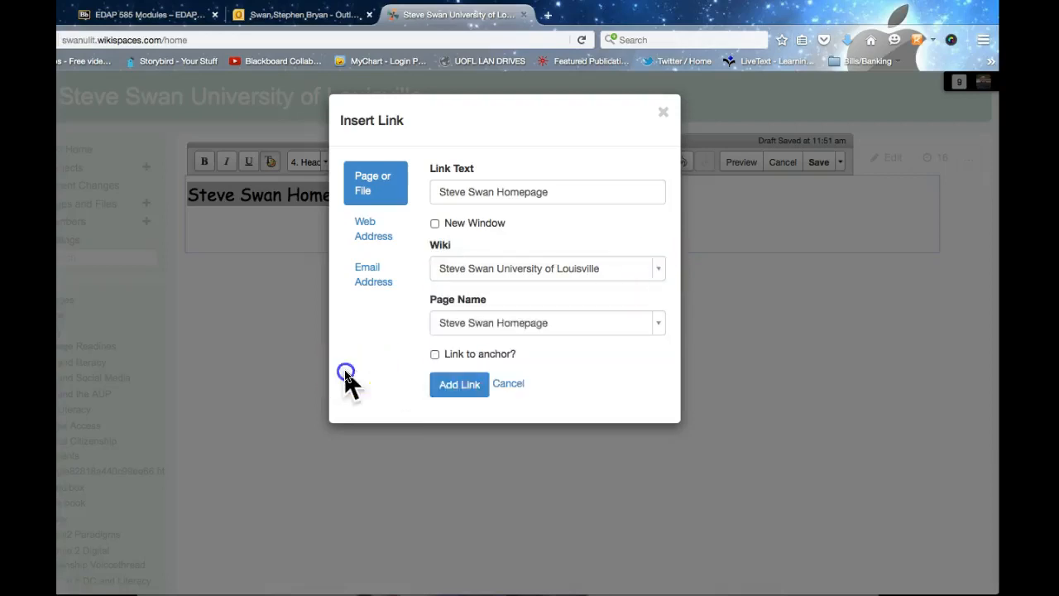
click(659, 324)
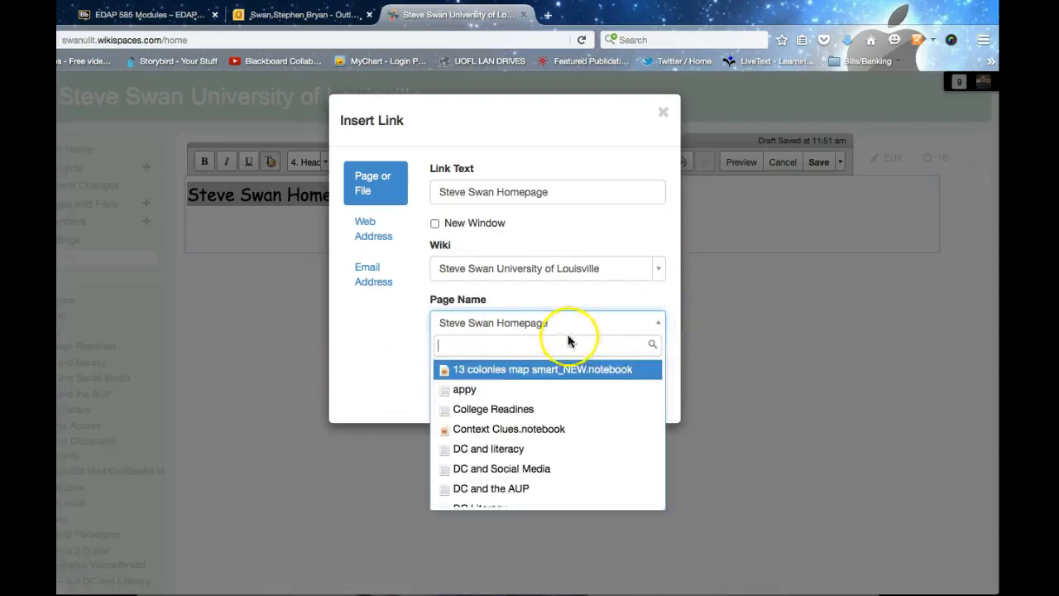
scroll(539, 426, down, 3)
scroll(539, 426, down, 5)
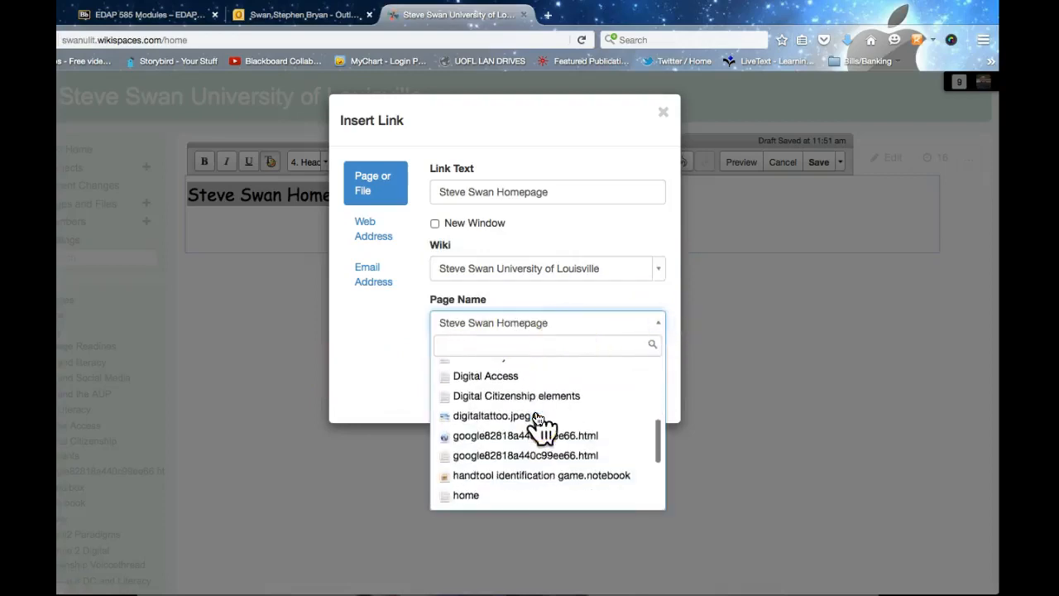
scroll(539, 425, down, 3)
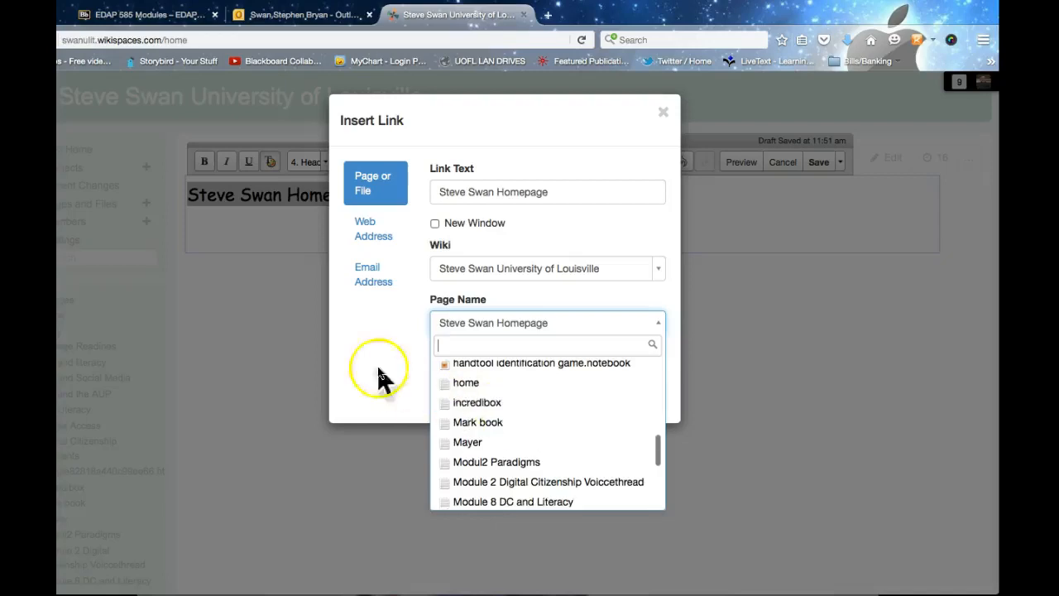
click(354, 359)
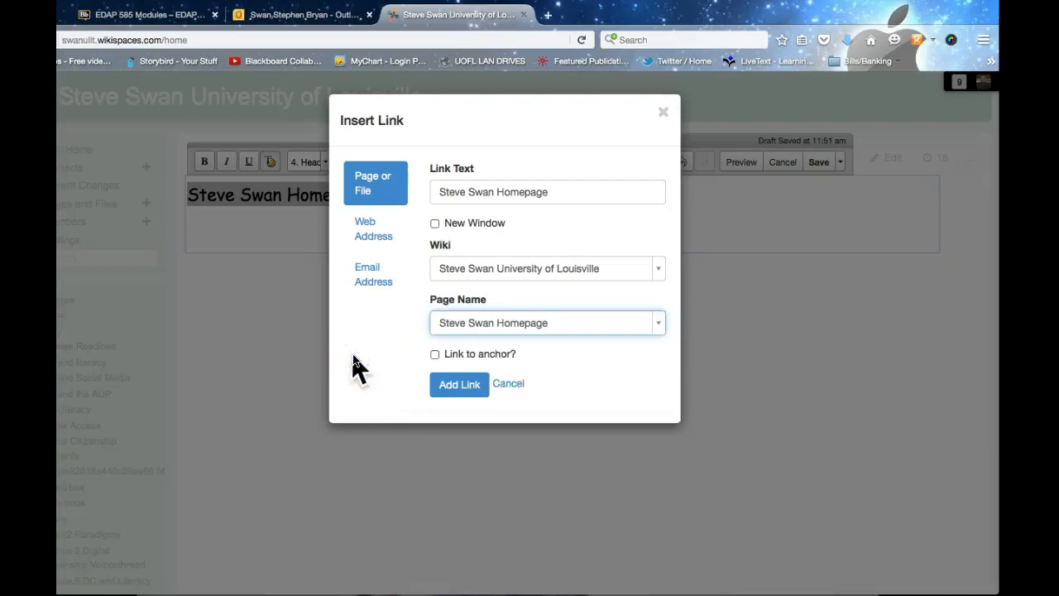
click(377, 236)
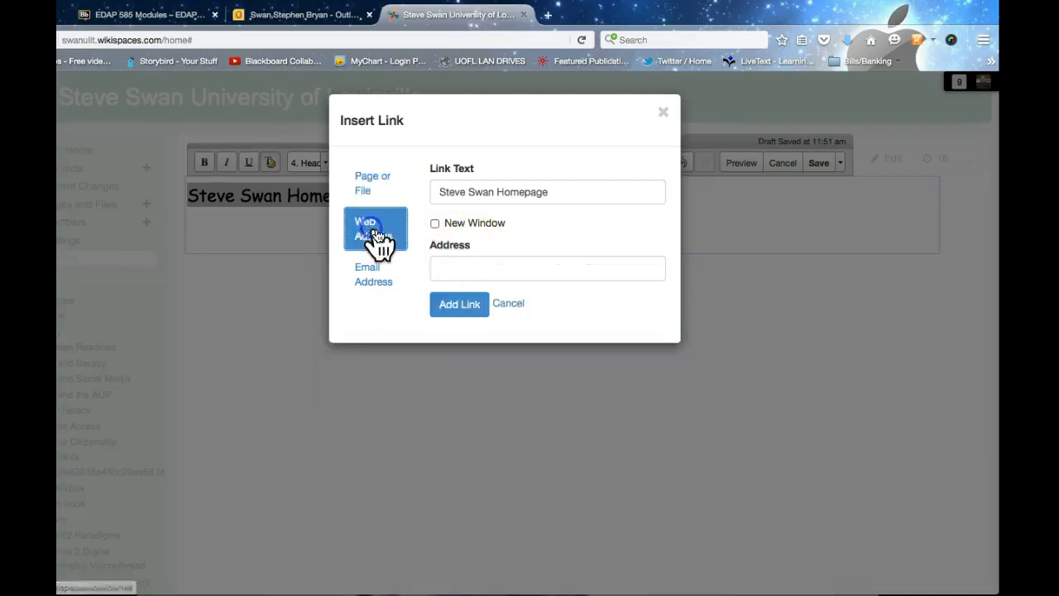
click(434, 223)
click(505, 268)
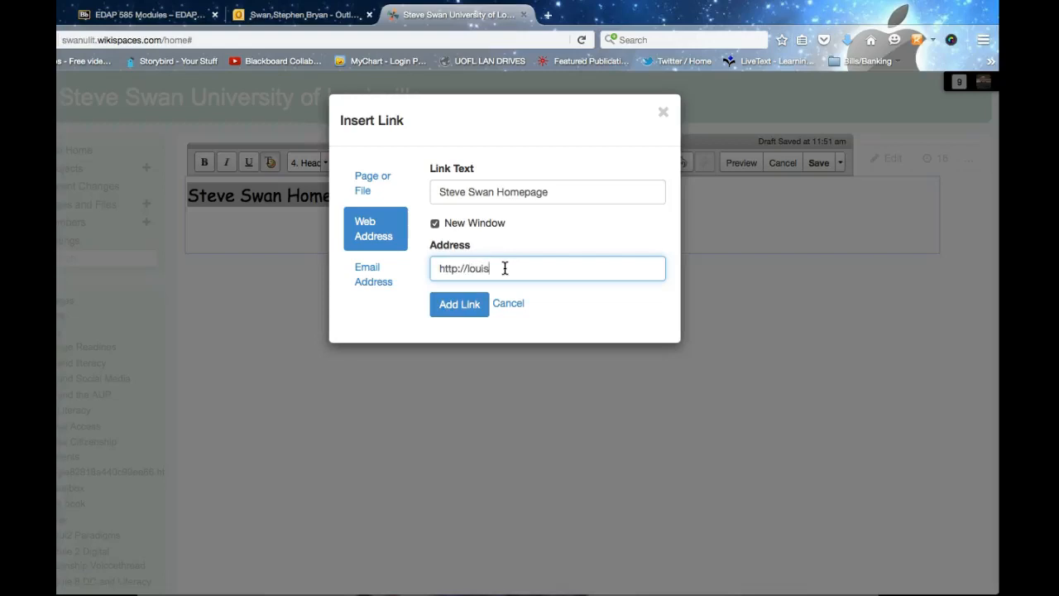
click(458, 306)
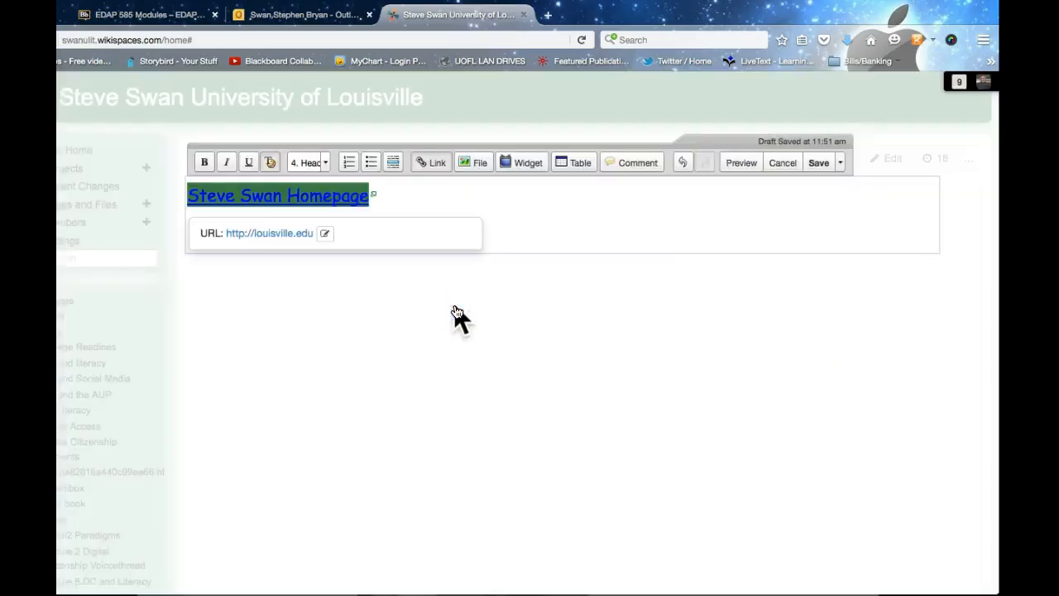
scroll(398, 288, down, 1)
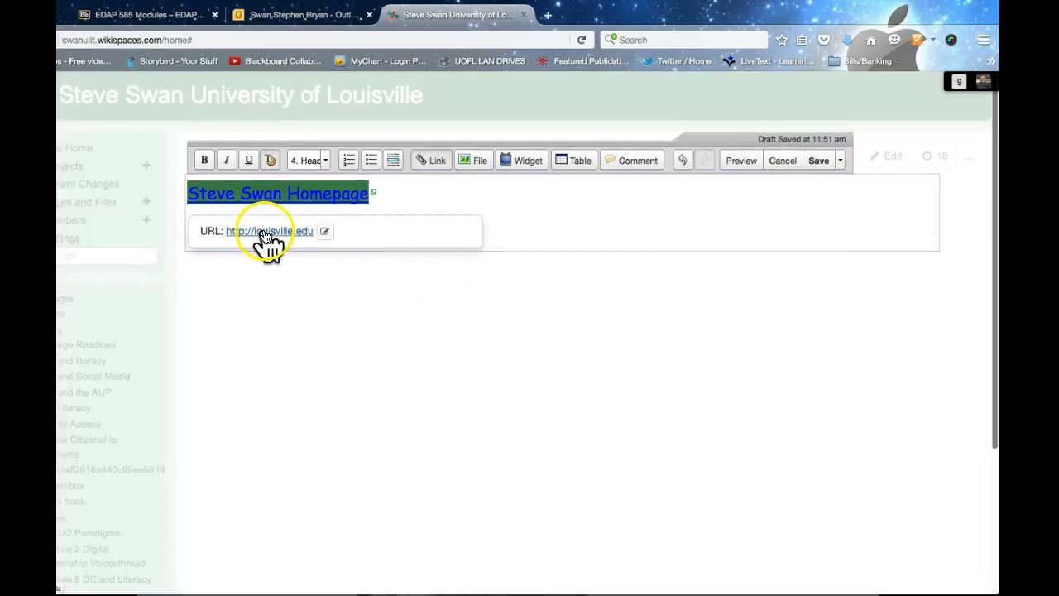
scroll(398, 225, down, 1)
Step: Cancel out of the reopened link settings unchanged, then bring up Images and Files
click(440, 157)
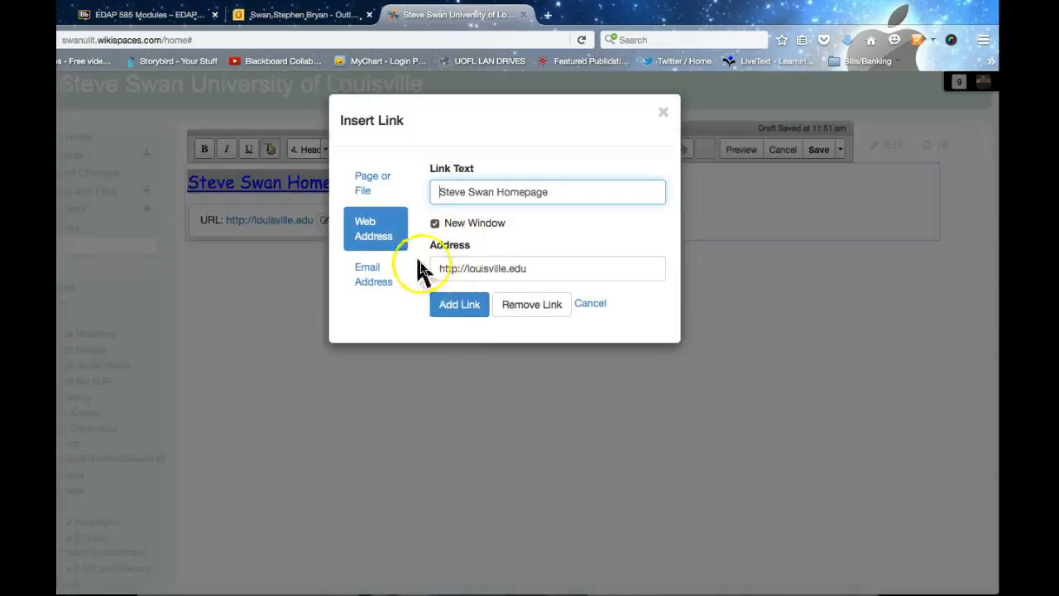
click(374, 281)
click(432, 222)
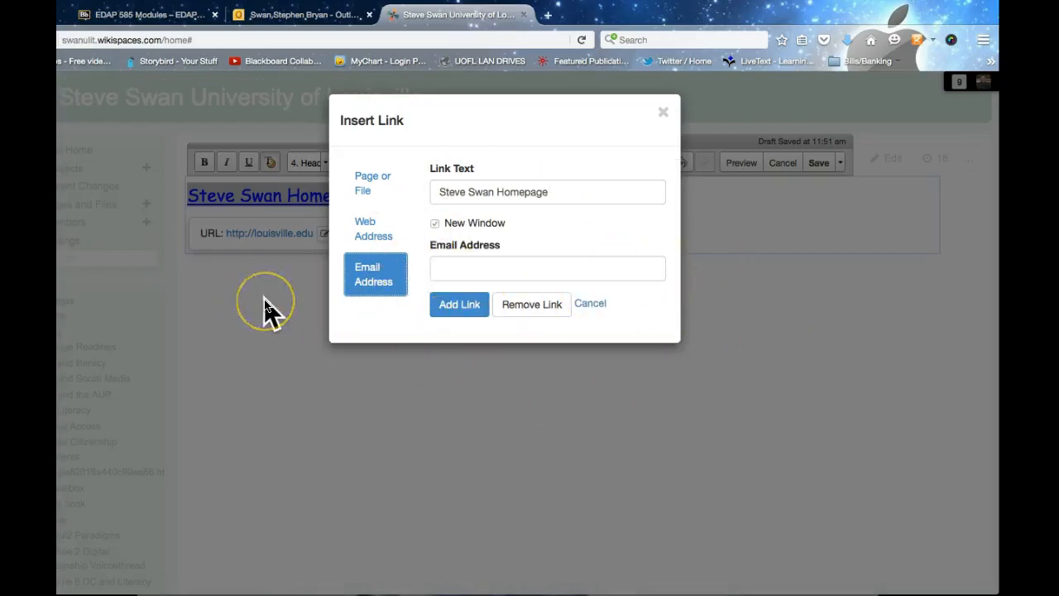
click(591, 312)
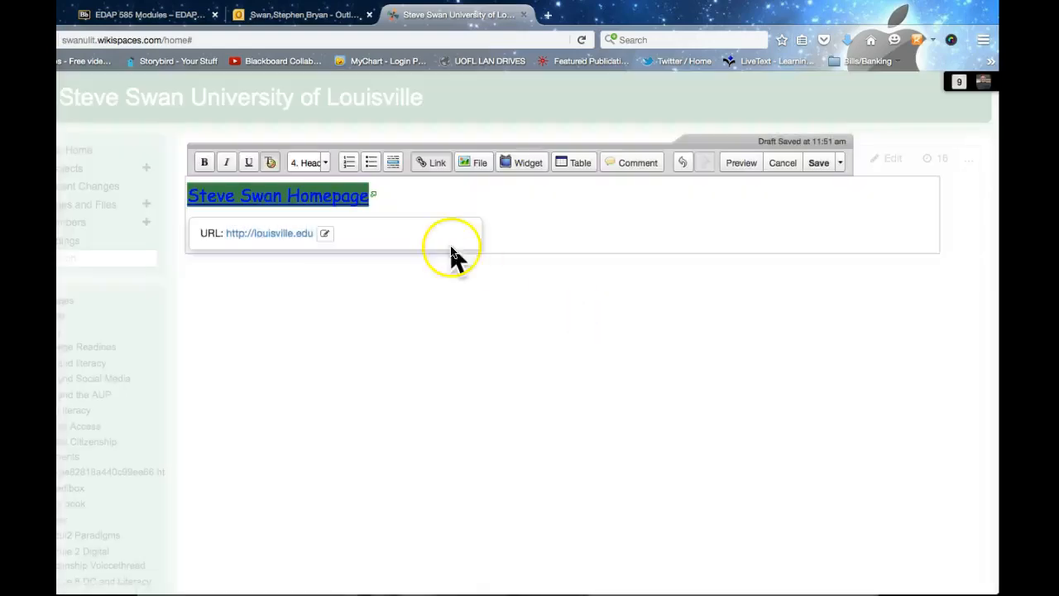
click(474, 164)
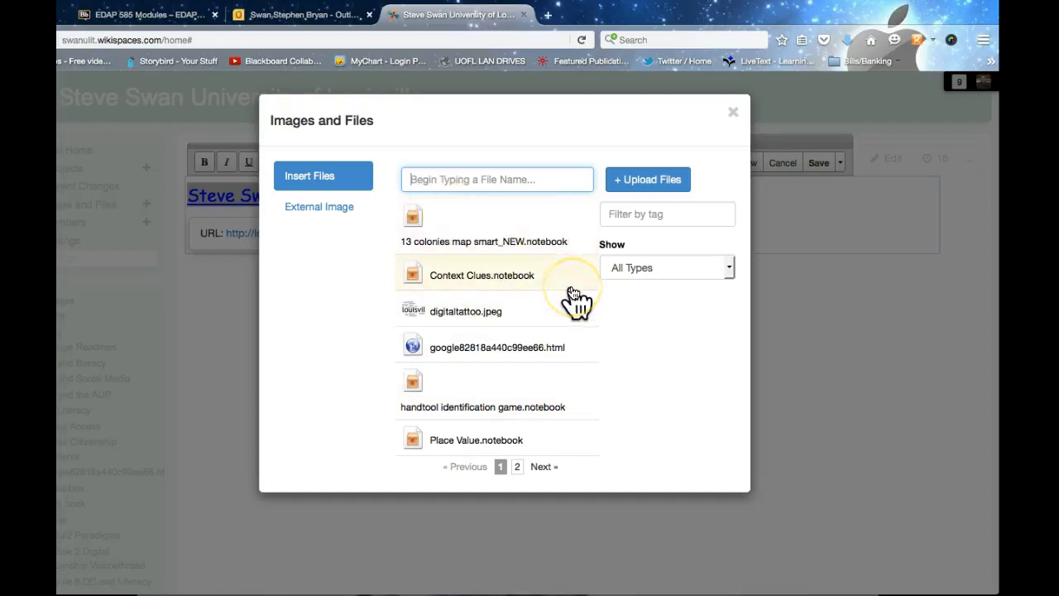
Step: Insert the digitaltattoo.jpeg word-cloud image and shrink it to about half size
click(553, 330)
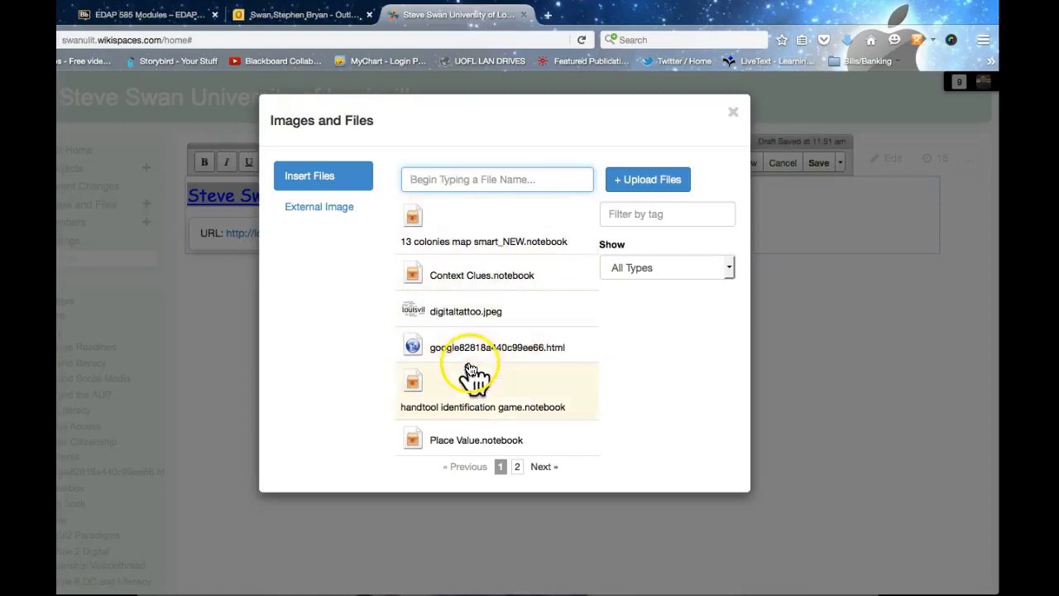
click(411, 315)
click(419, 370)
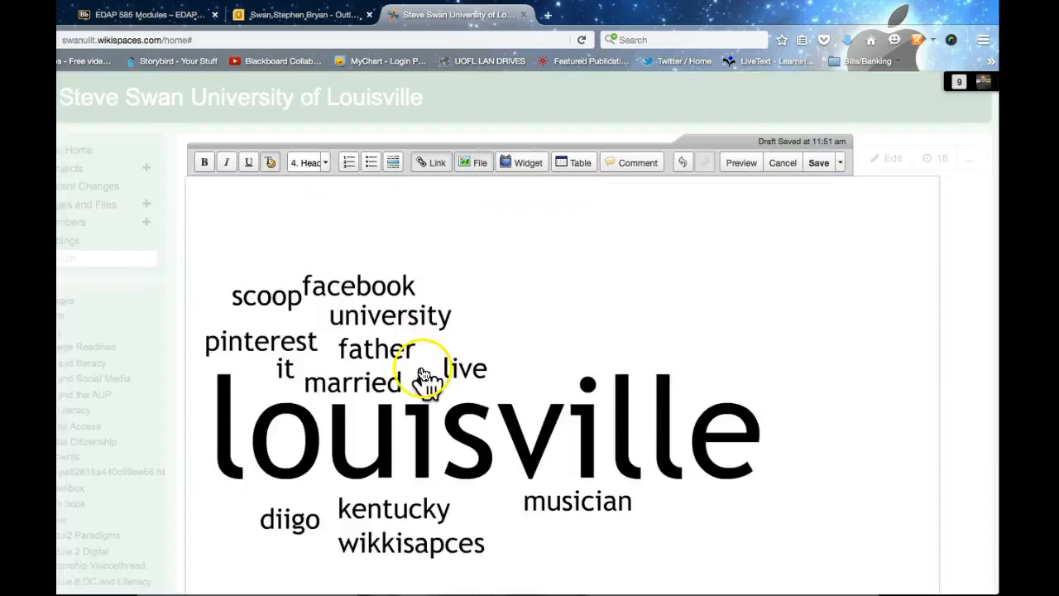
scroll(423, 372, down, 3)
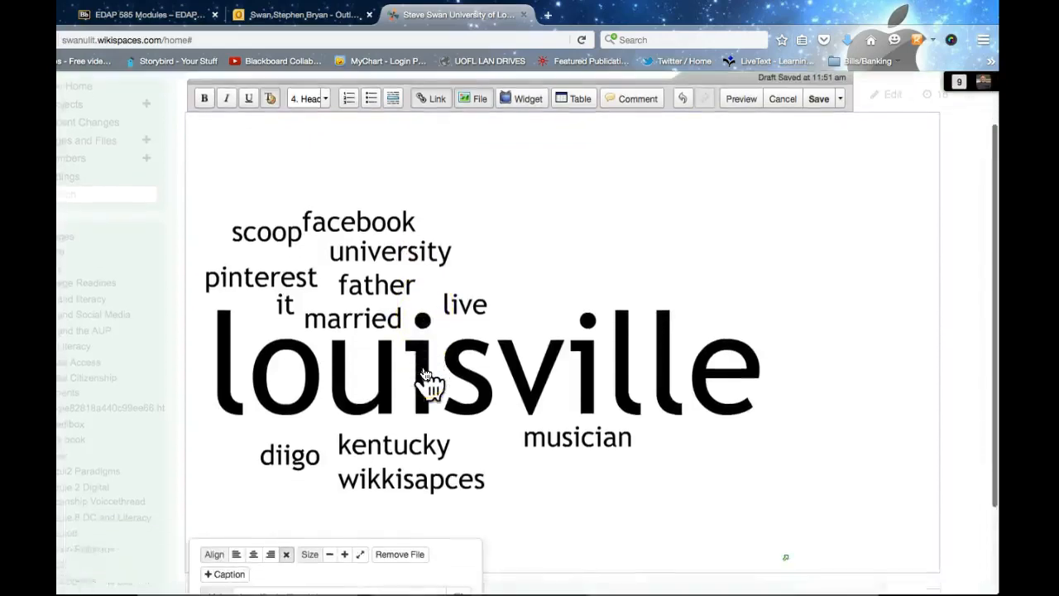
scroll(422, 372, down, 2)
scroll(422, 372, up, 3)
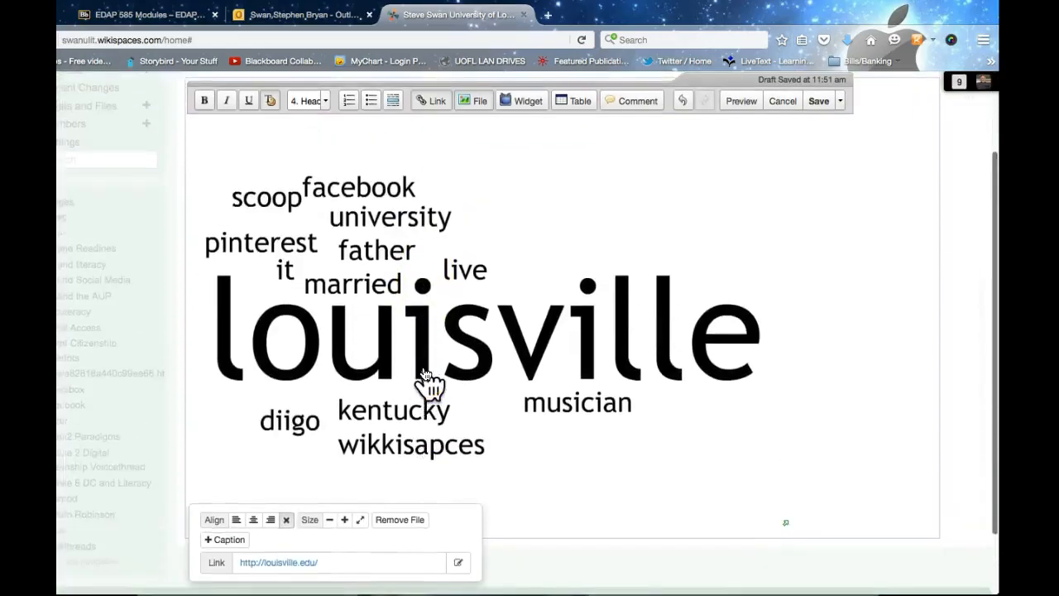
click(424, 374)
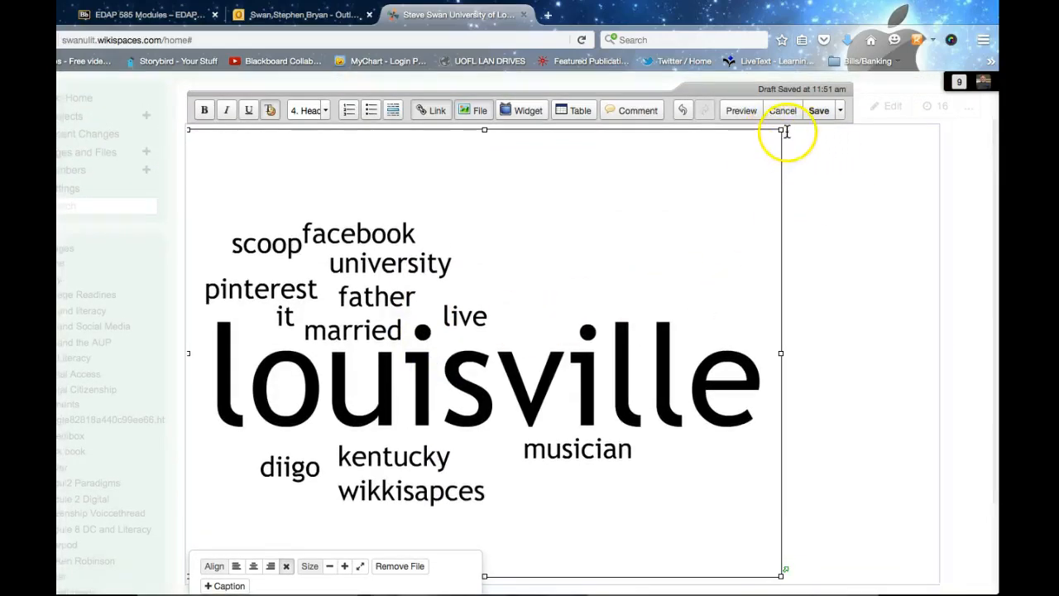
drag(783, 129, 428, 344)
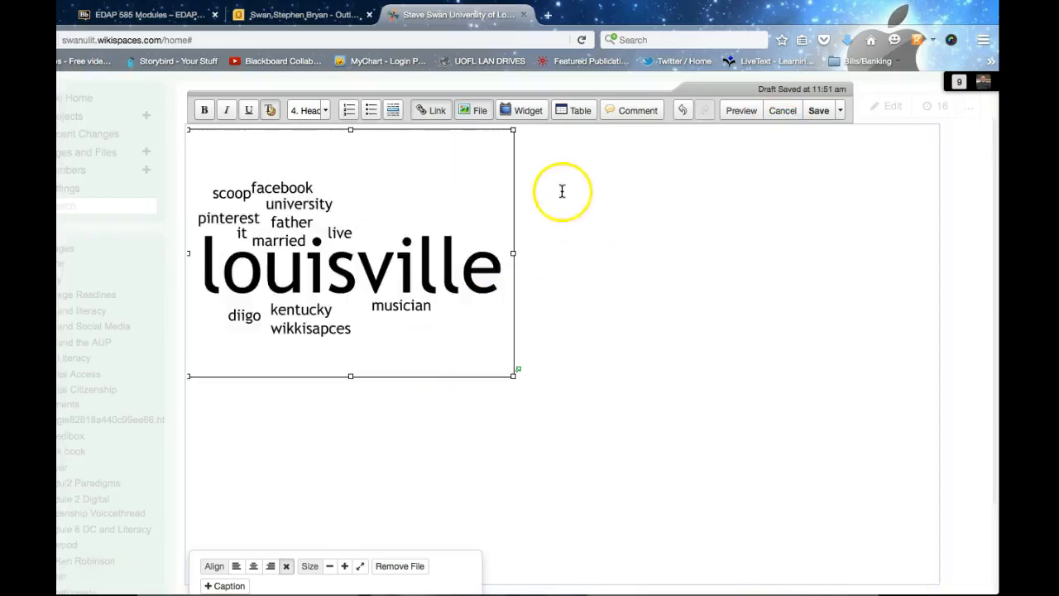
Step: Delete the word-cloud image, leaving the editor body empty
scroll(505, 301, up, 2)
scroll(505, 299, down, 2)
scroll(506, 302, down, 3)
scroll(506, 302, up, 1)
scroll(507, 299, up, 4)
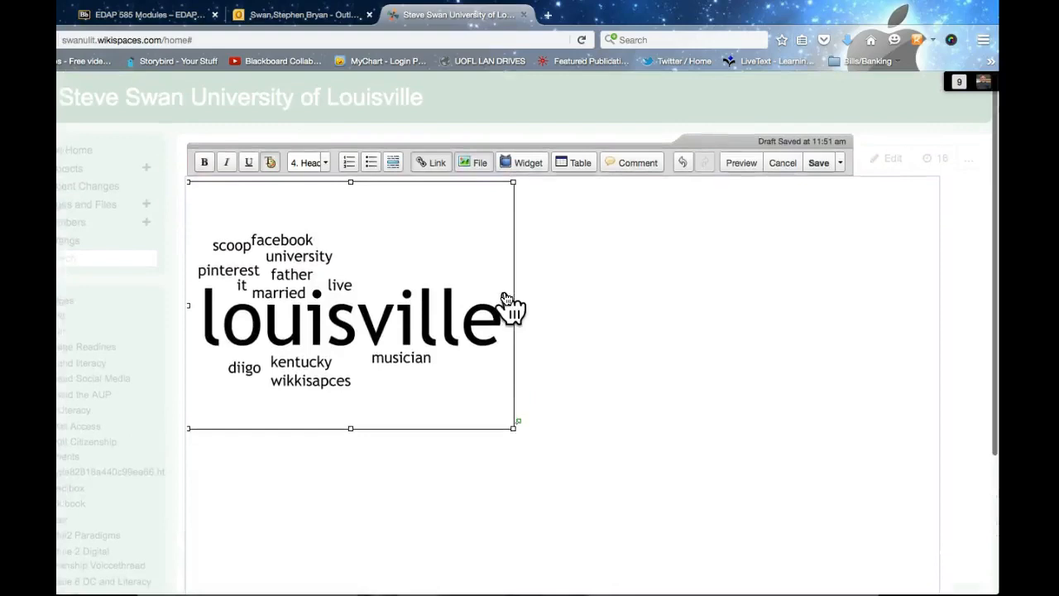
scroll(507, 299, down, 3)
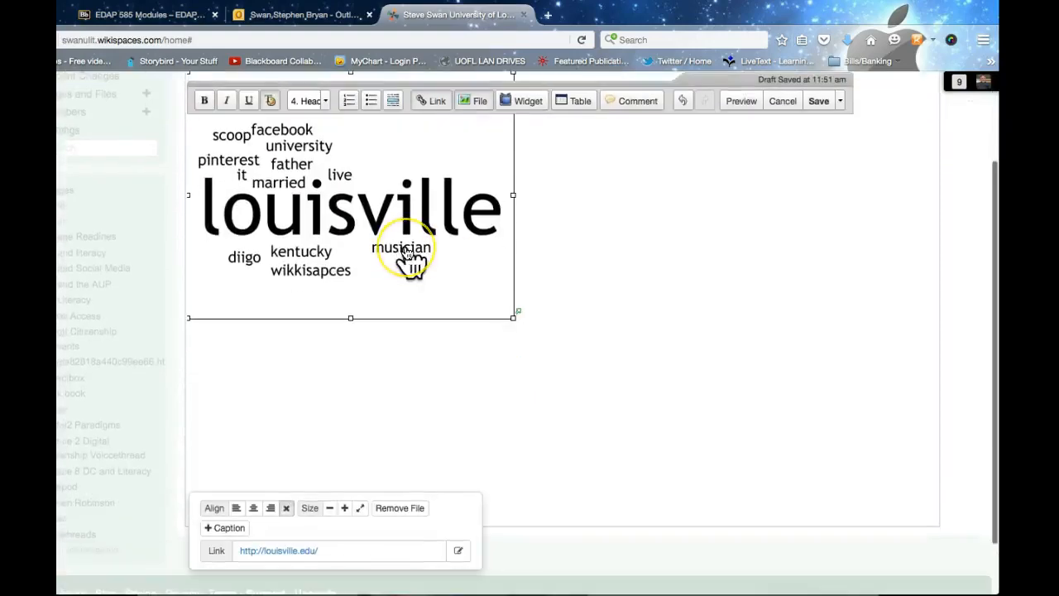
key(BackSpace)
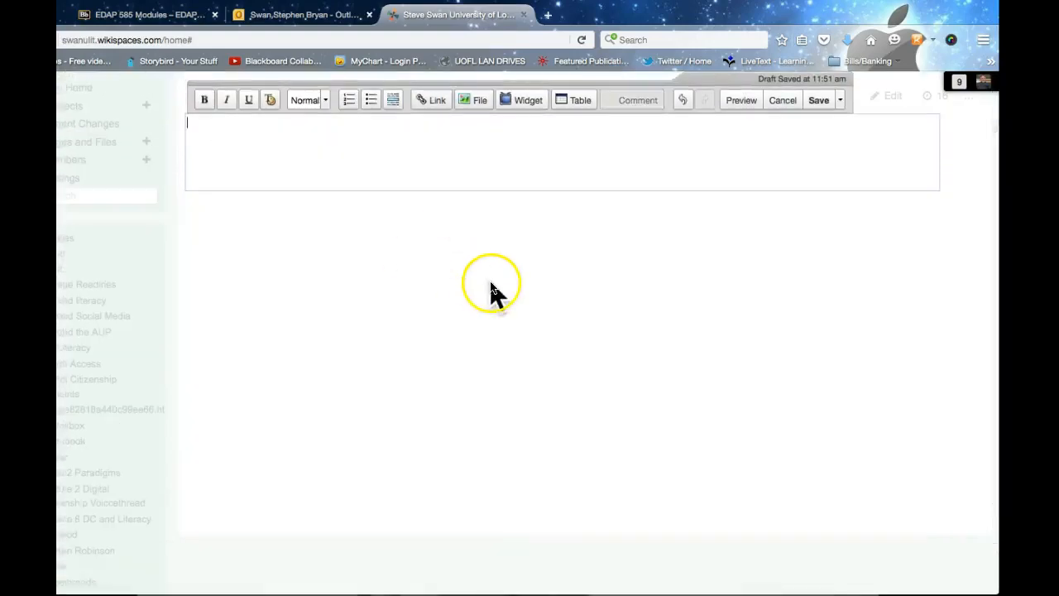
Step: Insert the Context Clues.notebook file into the empty editor
scroll(490, 286, down, 1)
scroll(490, 285, up, 2)
scroll(489, 290, up, 1)
scroll(490, 290, down, 4)
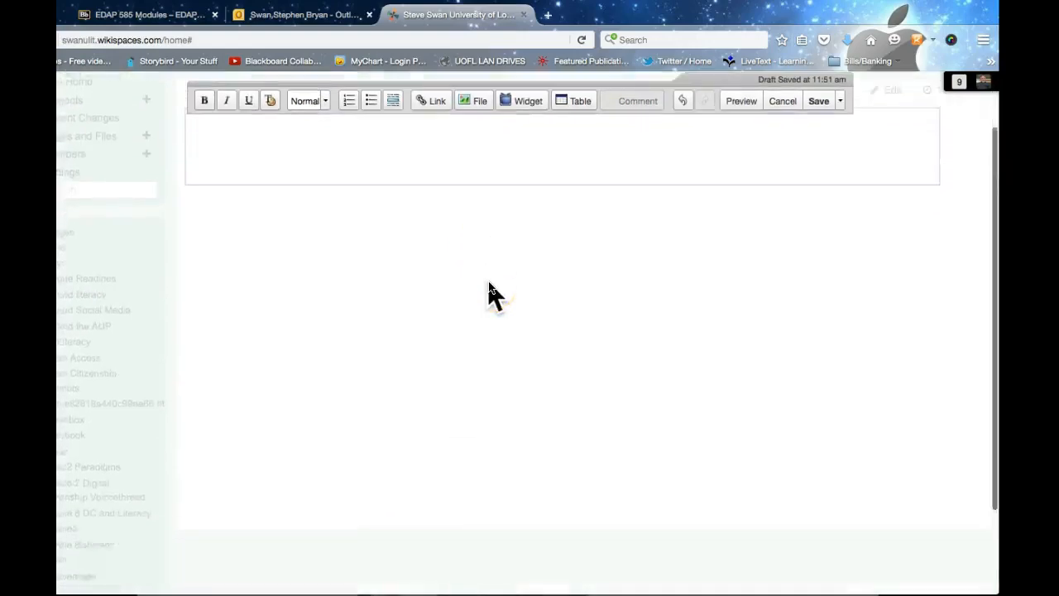
scroll(490, 291, up, 2)
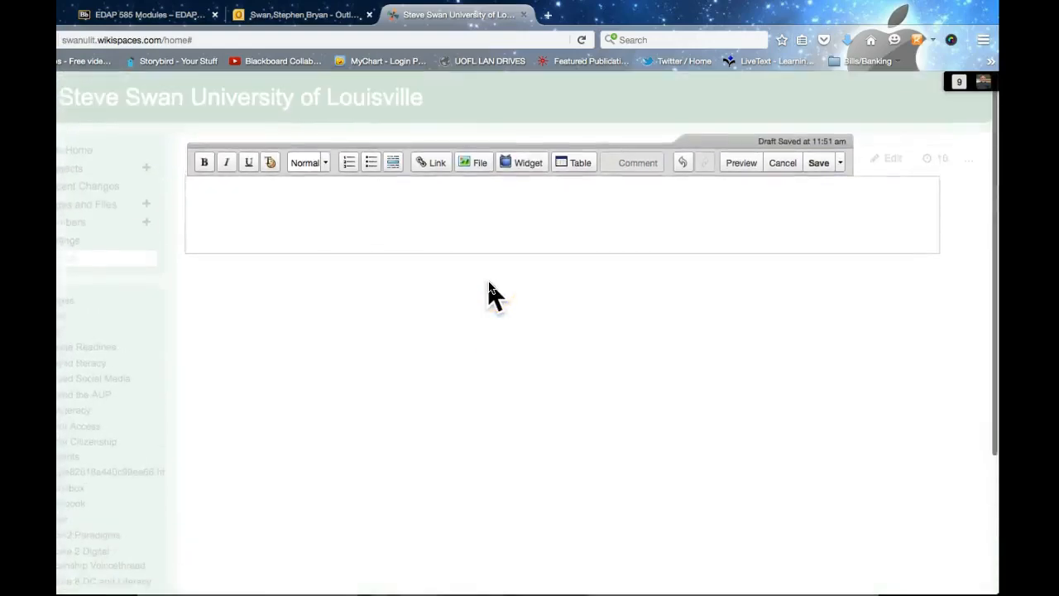
click(339, 267)
click(199, 194)
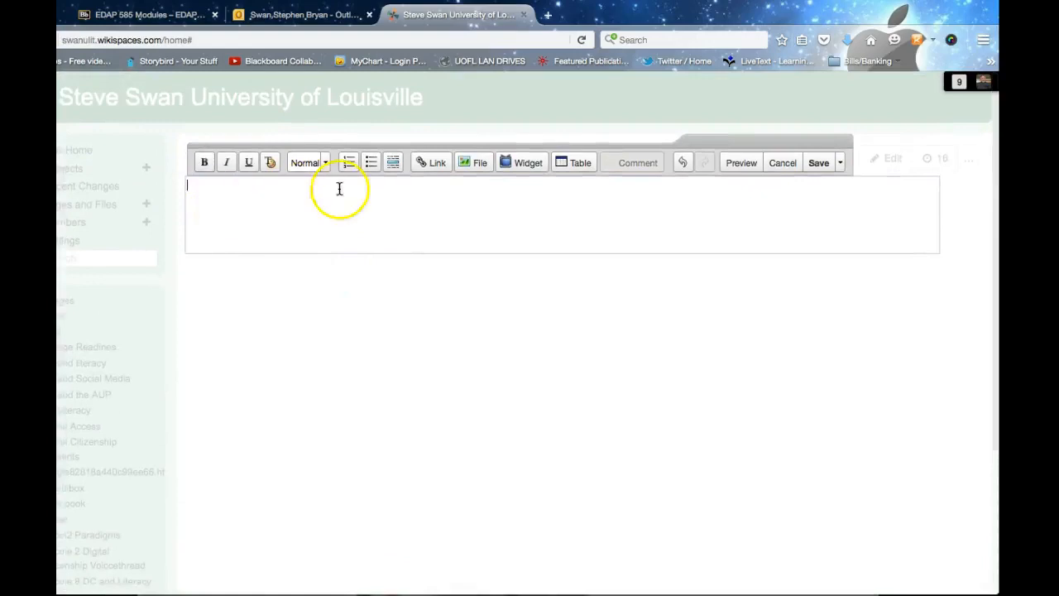
click(474, 164)
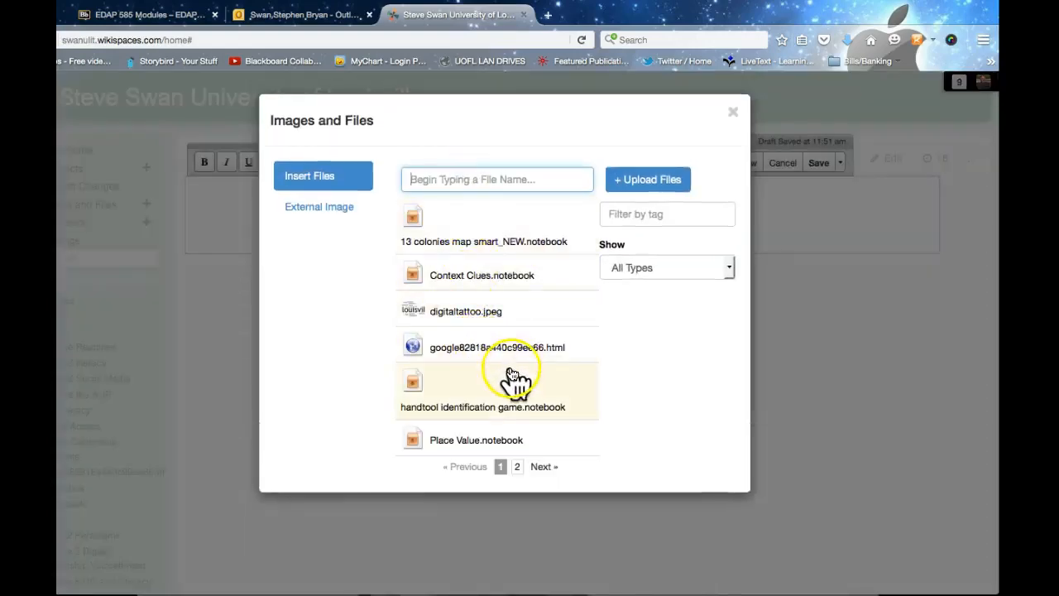
click(434, 280)
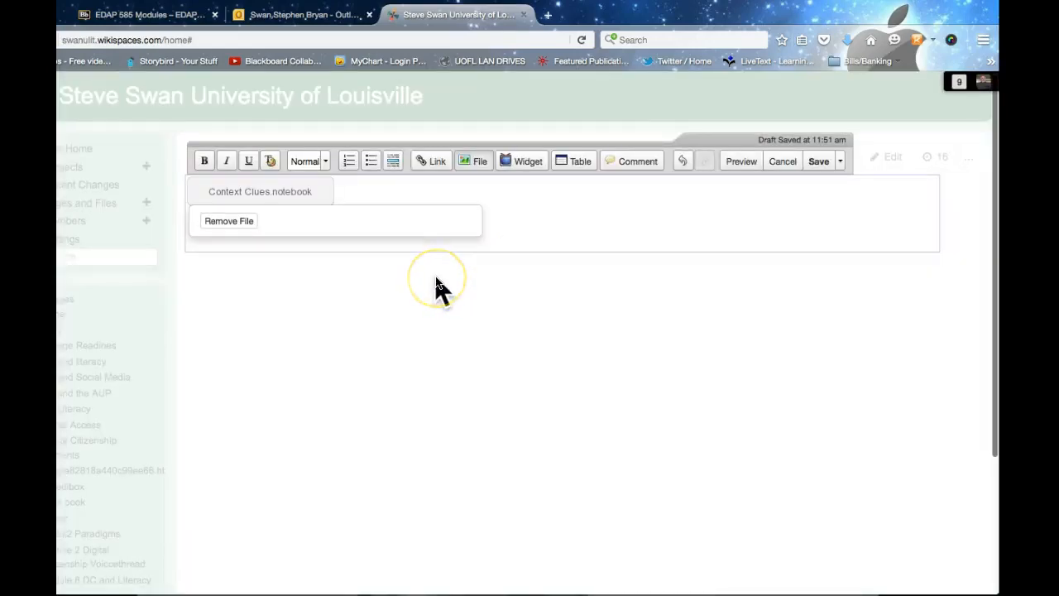
click(339, 246)
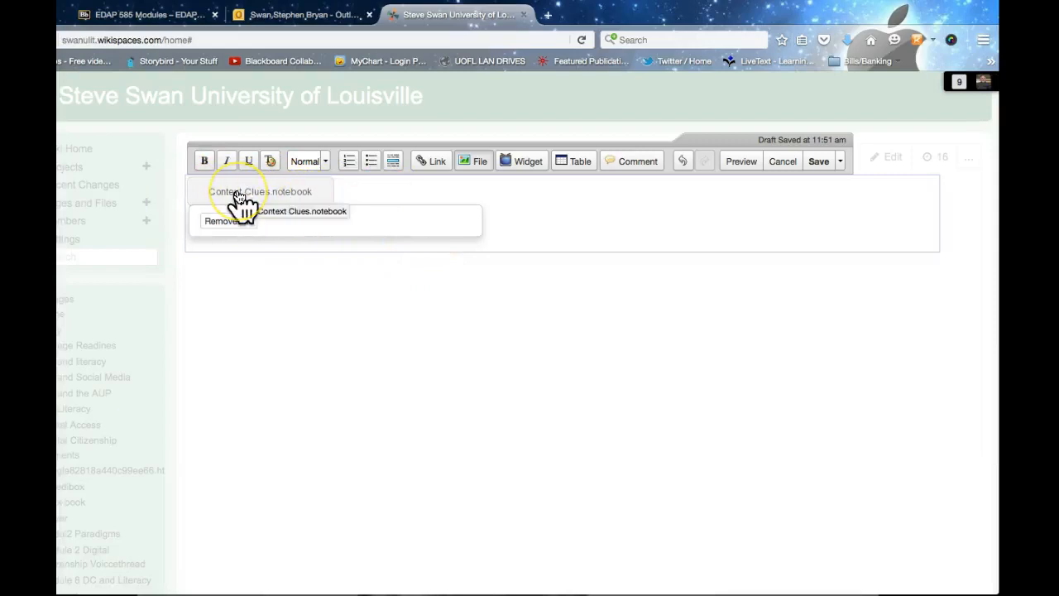
Step: Cancel the Insert Link dialog without adding a link
scroll(253, 205, down, 1)
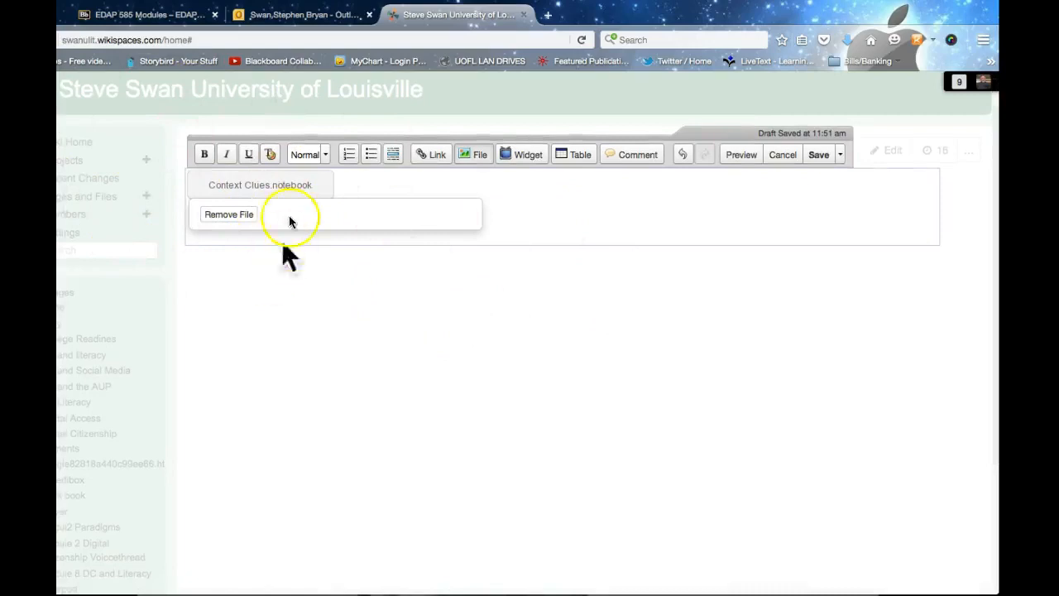
click(432, 155)
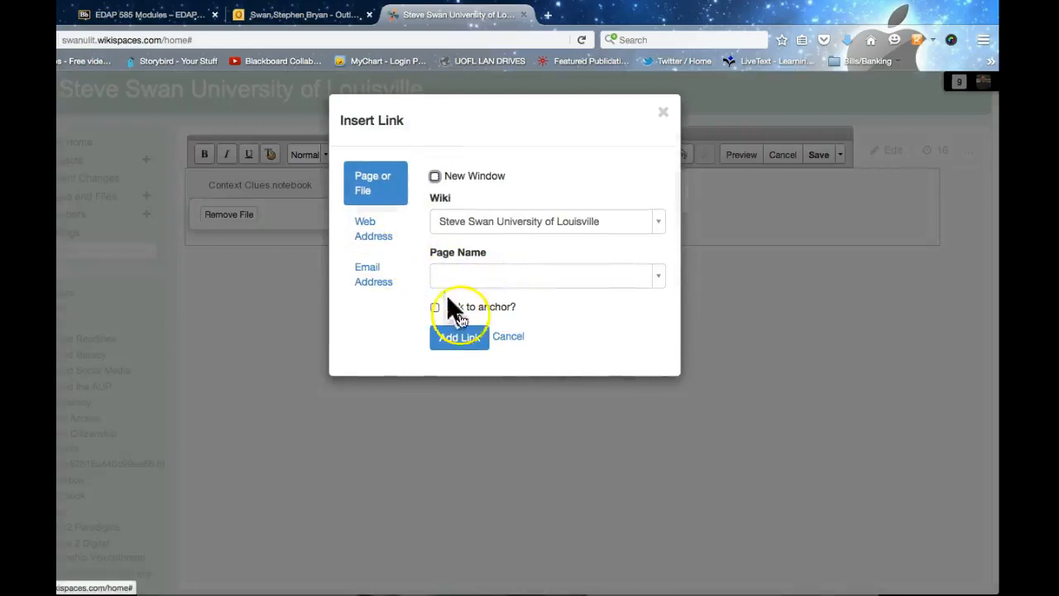
click(508, 337)
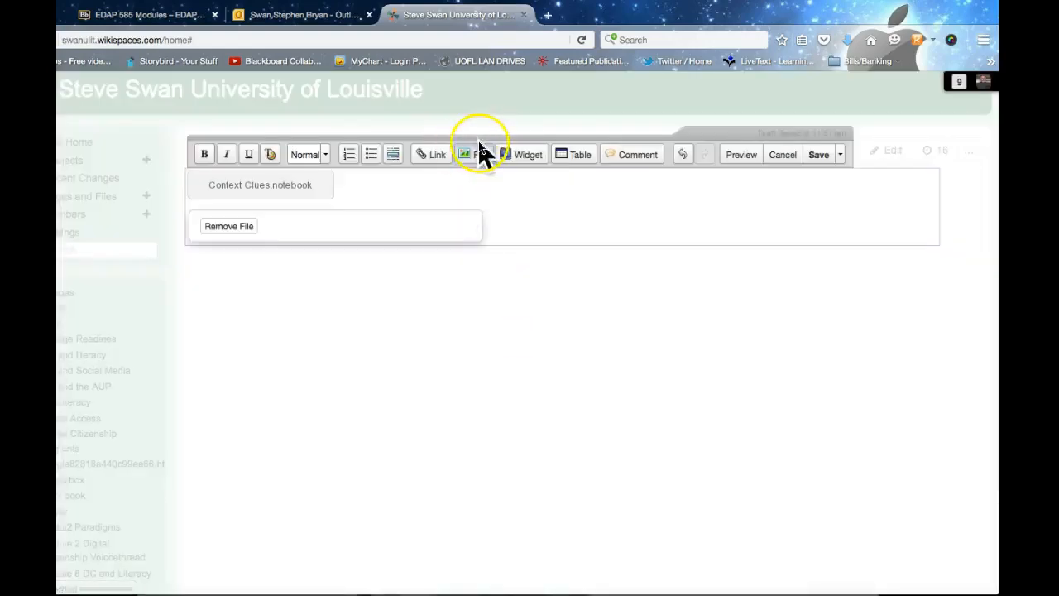
Step: Insert Steve.jpeg from the second page of files into the home page draft and select it
click(475, 159)
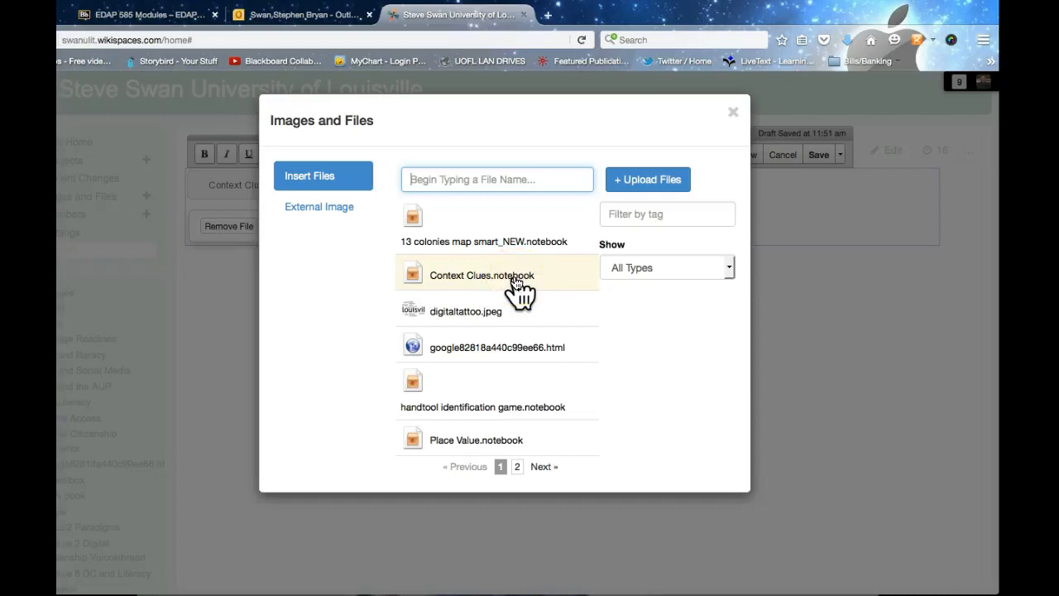
click(543, 467)
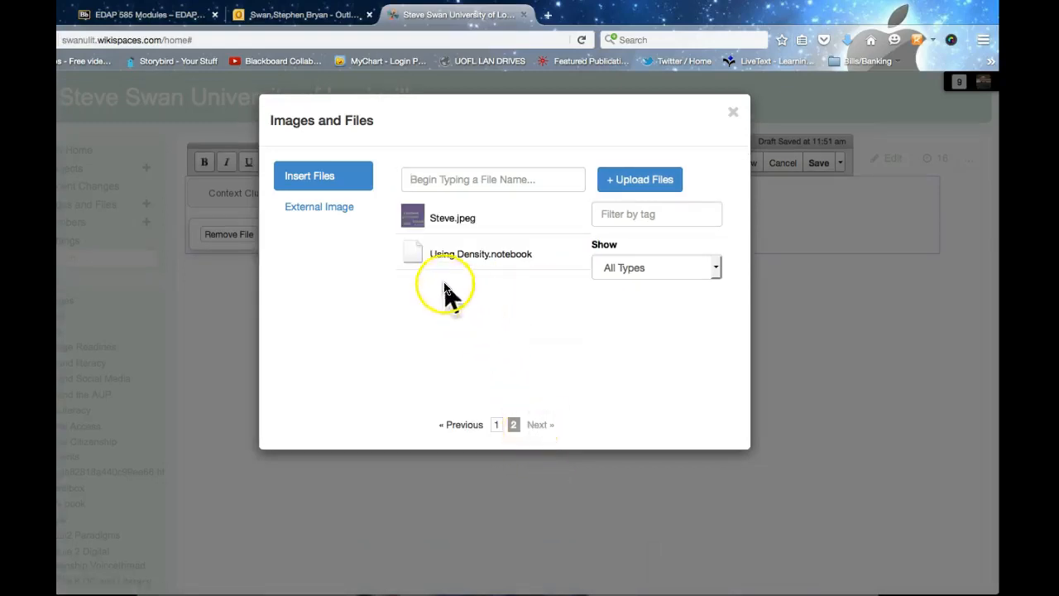
click(423, 218)
click(612, 359)
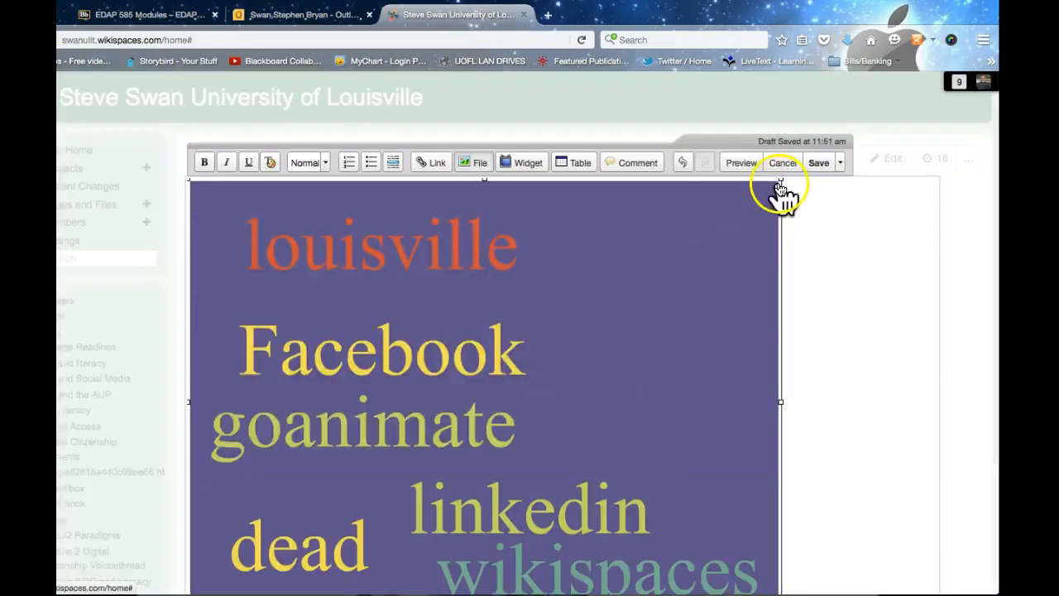
Step: Resize the purple word-cloud image to 370 x 278
drag(780, 180, 384, 436)
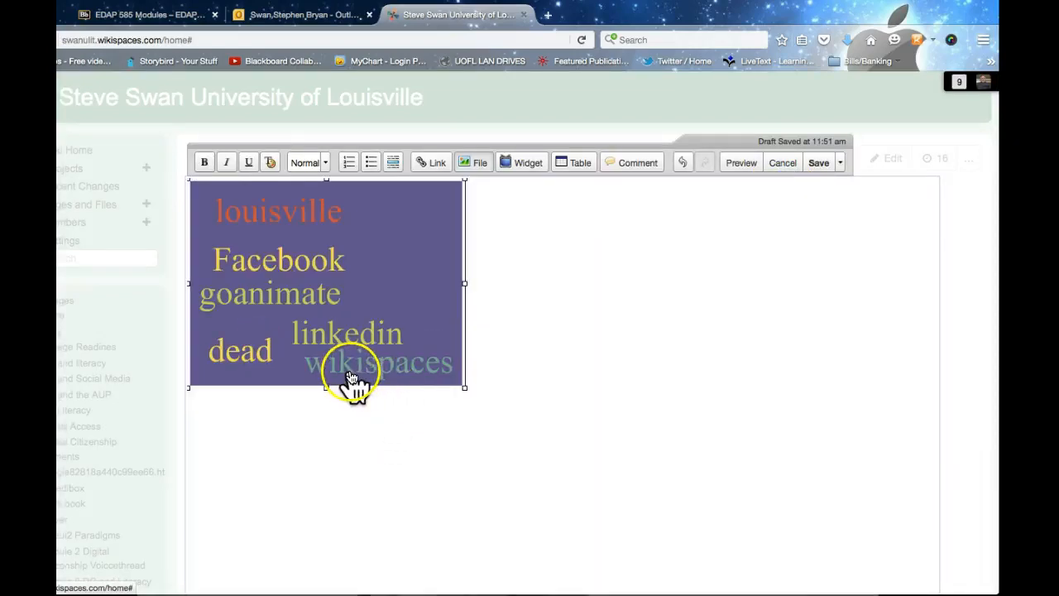
scroll(416, 389, down, 2)
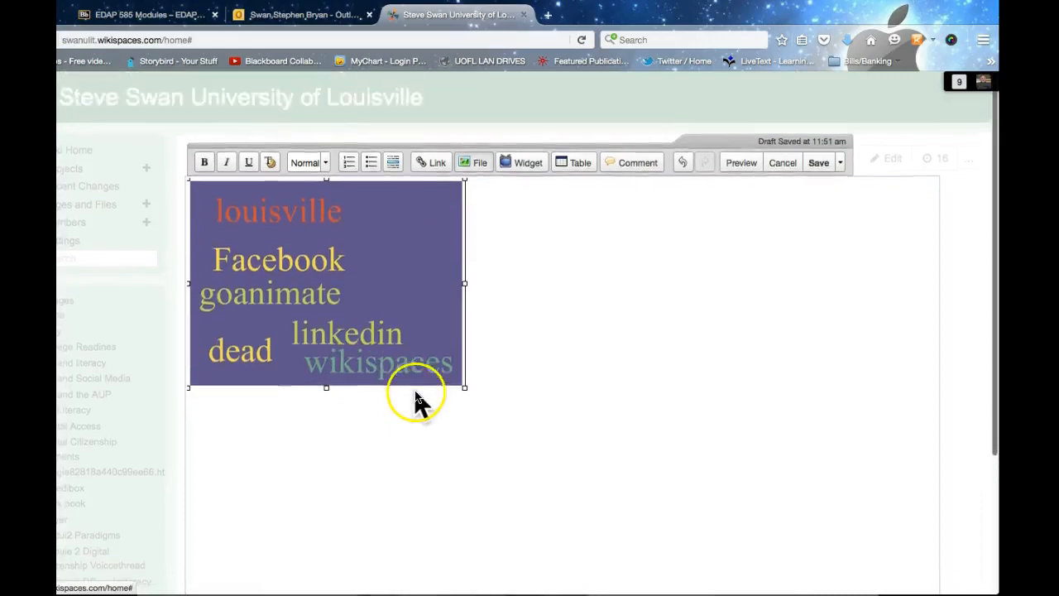
scroll(413, 389, down, 2)
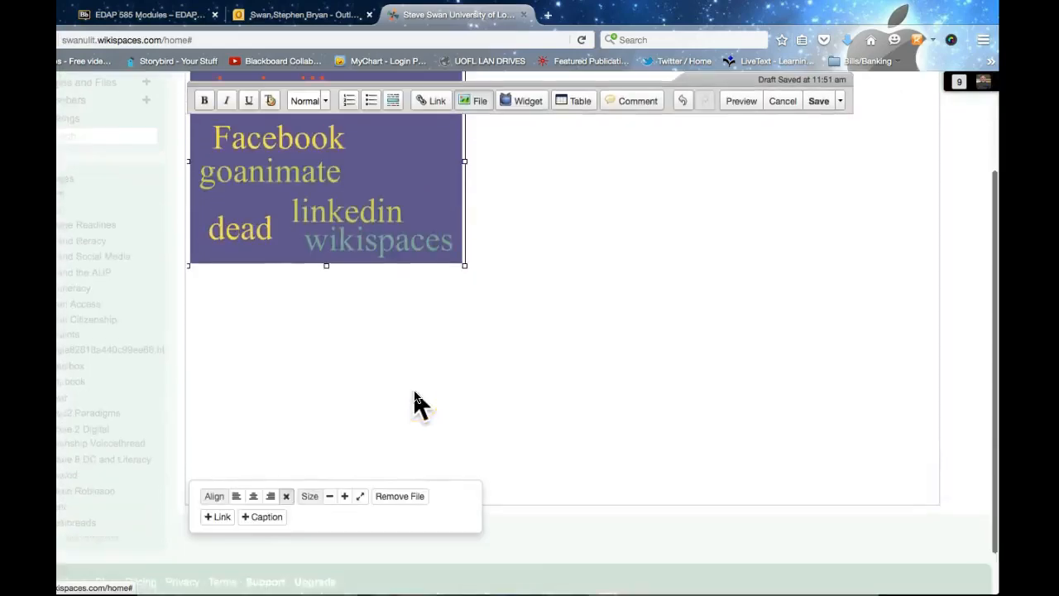
scroll(413, 389, up, 3)
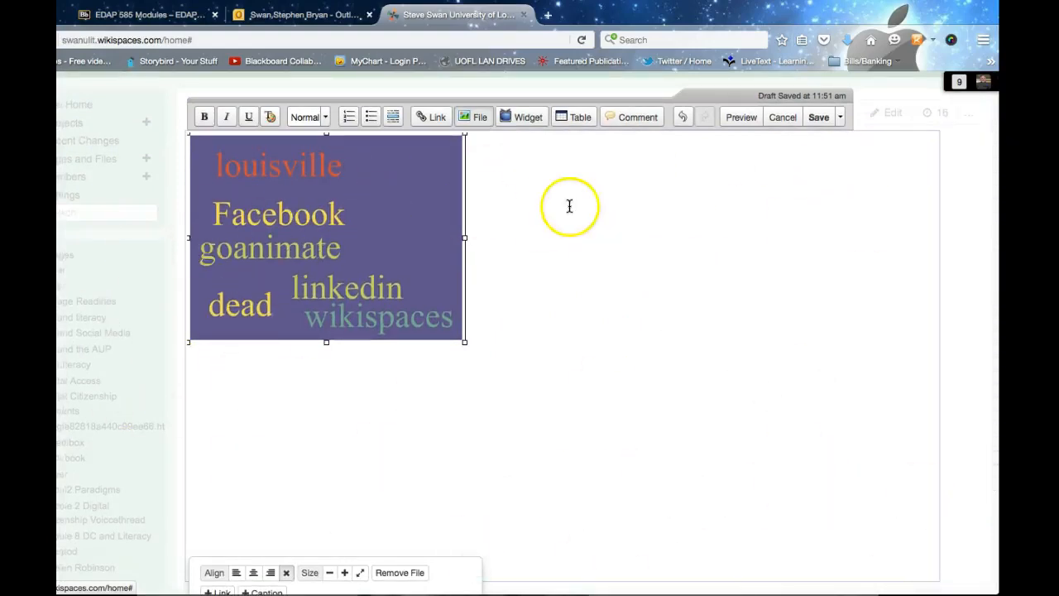
scroll(821, 124, up, 1)
Step: Save the home page and reopen it in the editor
click(821, 122)
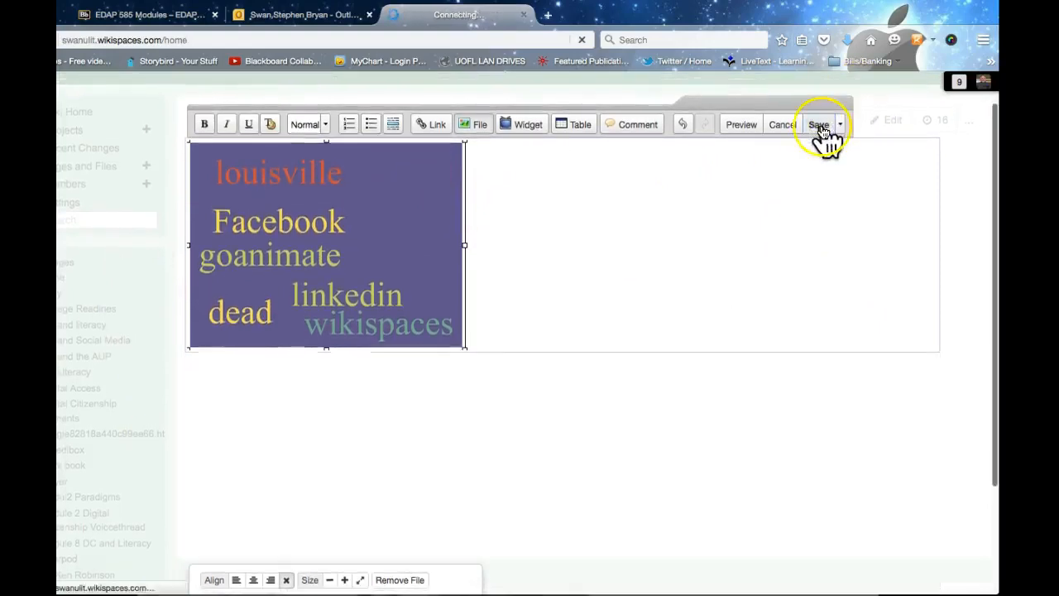
scroll(504, 197, down, 1)
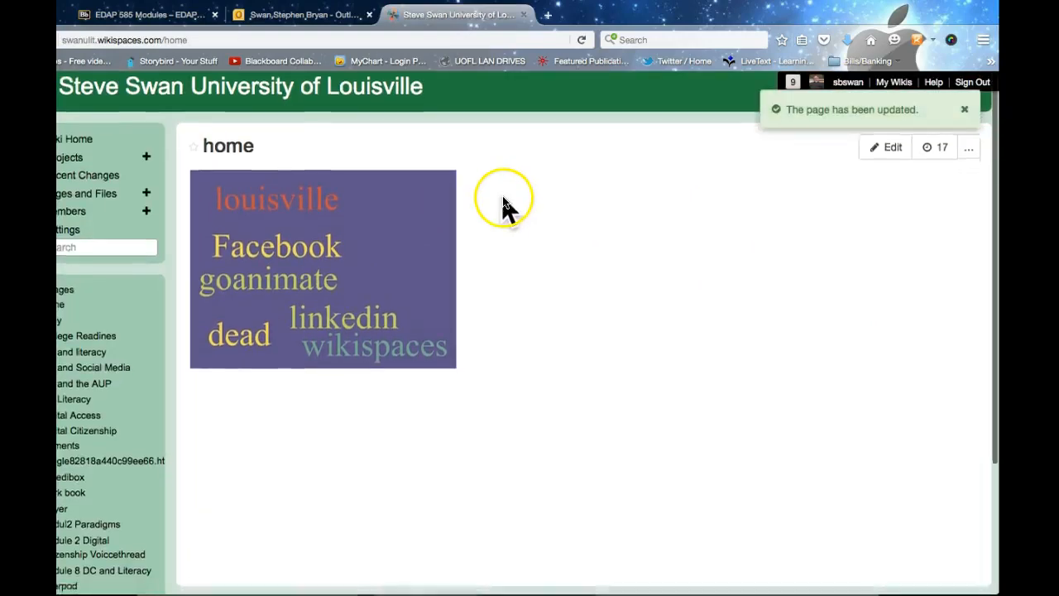
scroll(503, 198, up, 1)
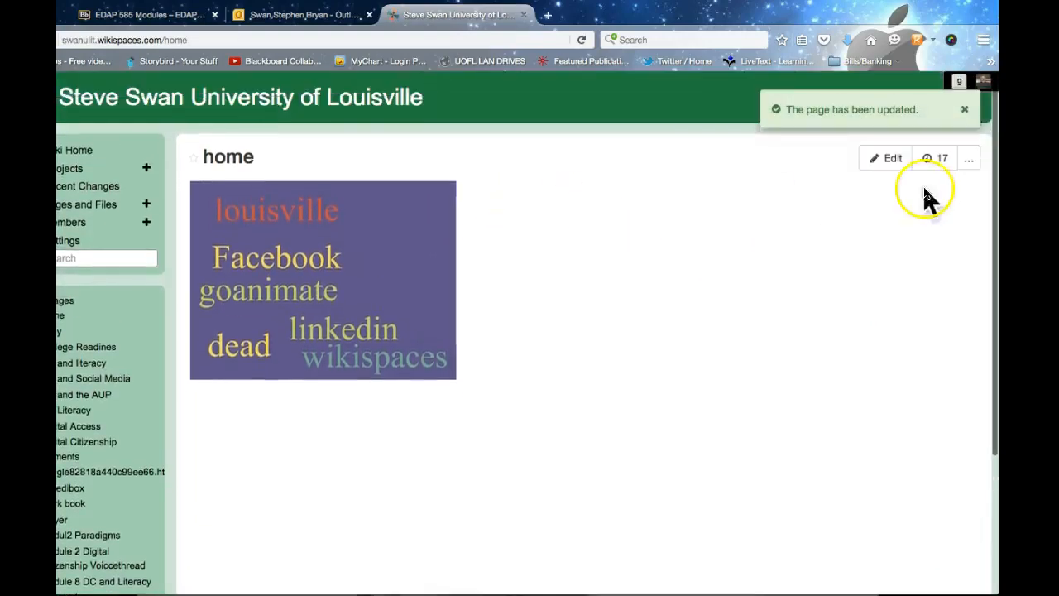
click(884, 159)
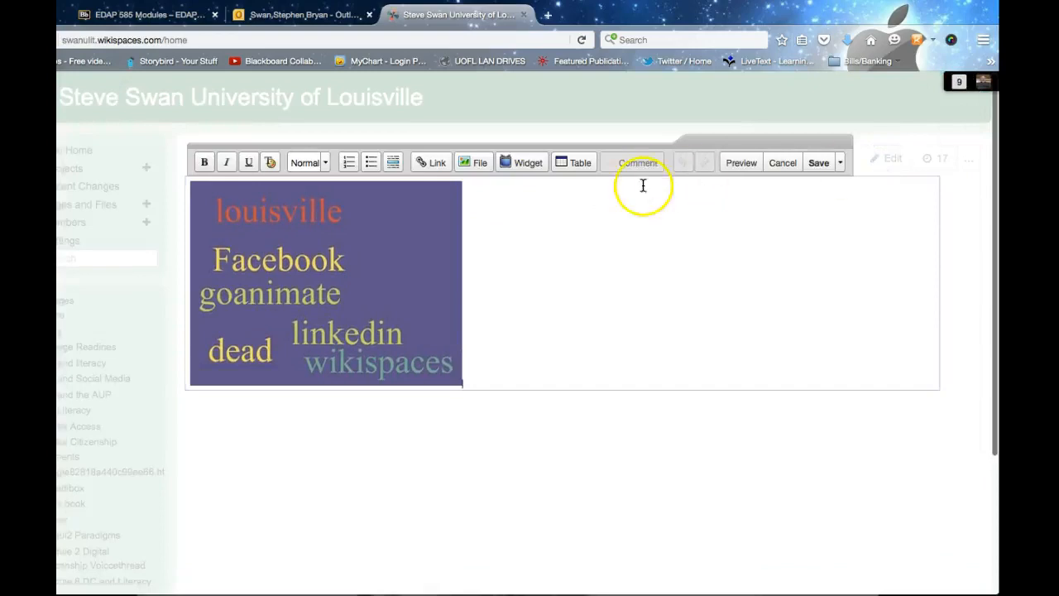
Step: Start an Other HTML widget embed, then cancel it, leaving the home page unchanged
click(523, 163)
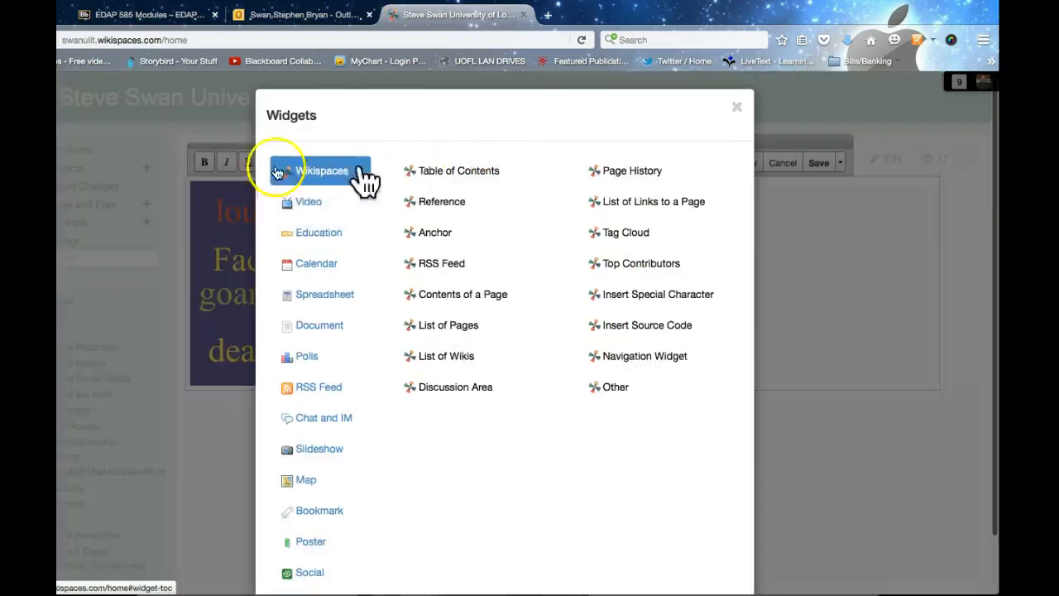
scroll(381, 199, down, 3)
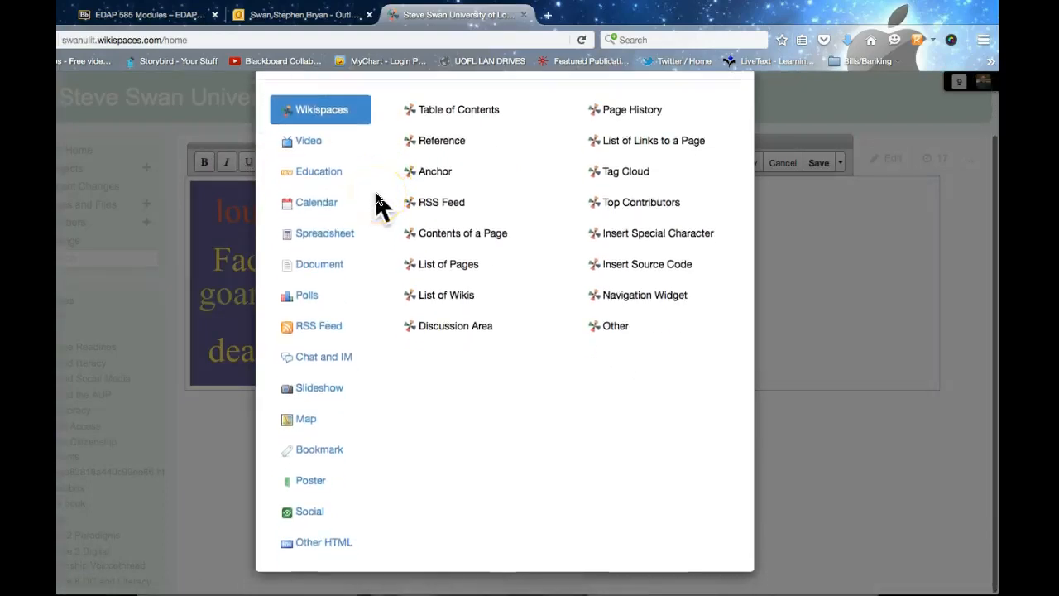
click(374, 206)
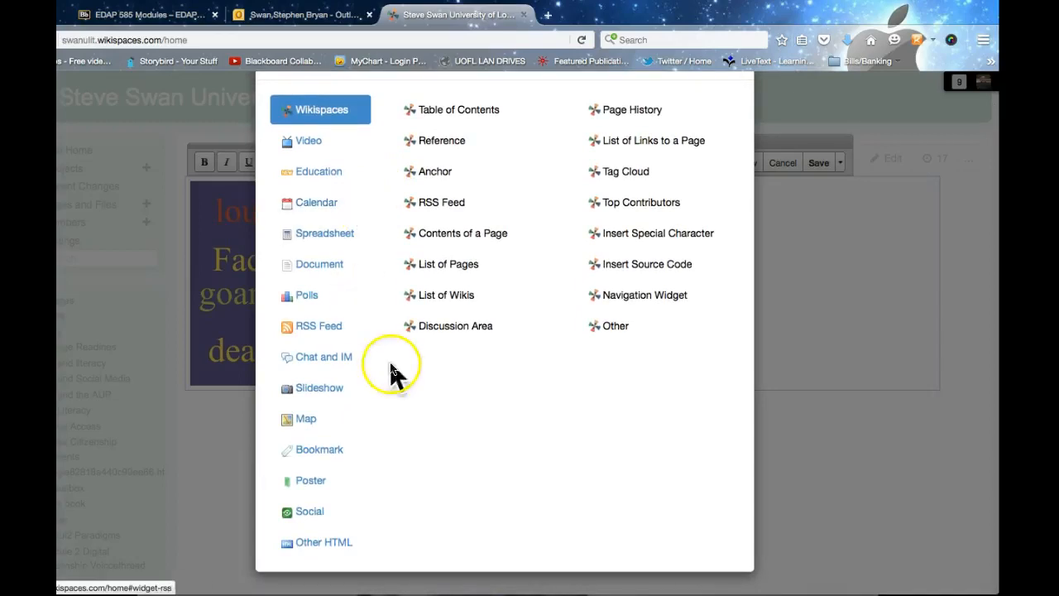
scroll(322, 547, up, 1)
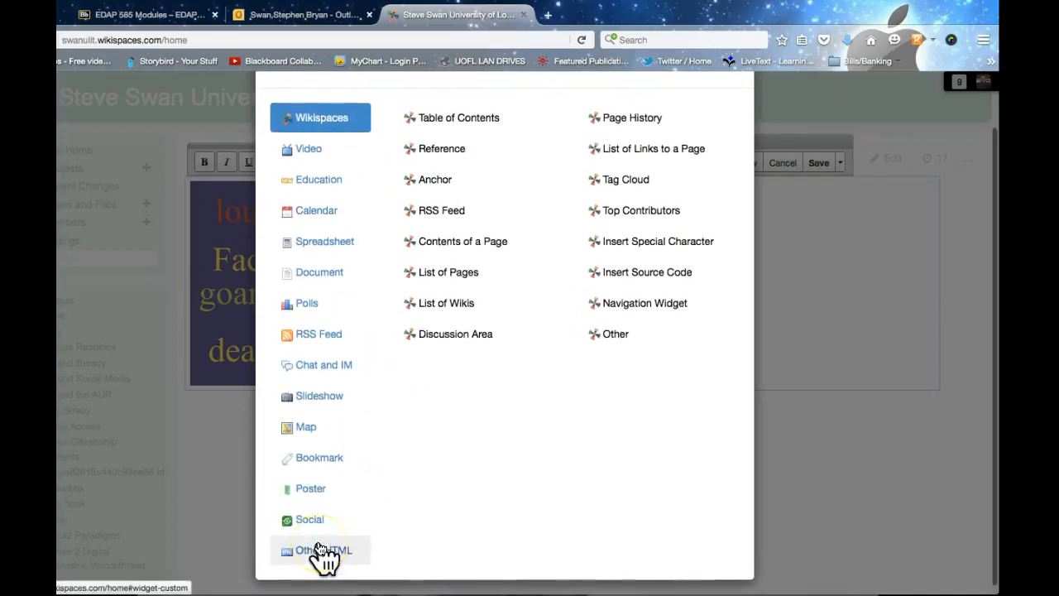
click(322, 548)
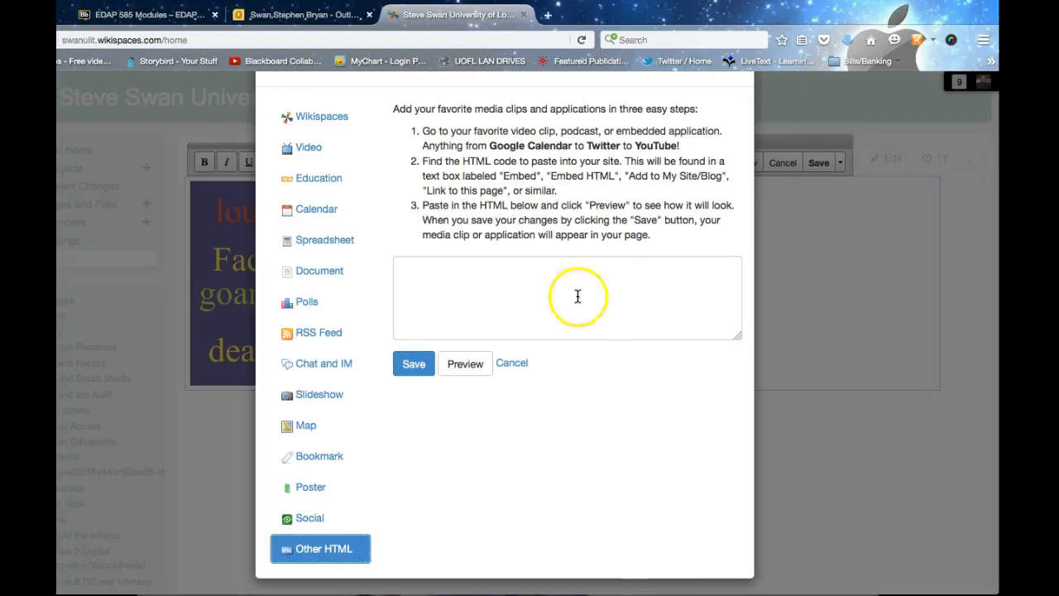
click(417, 369)
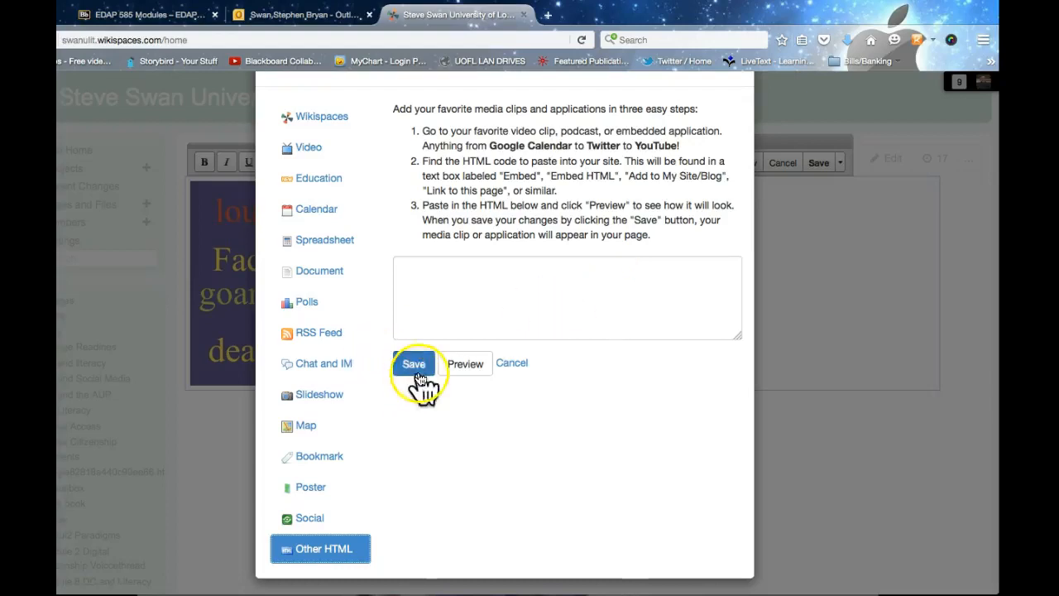
click(503, 365)
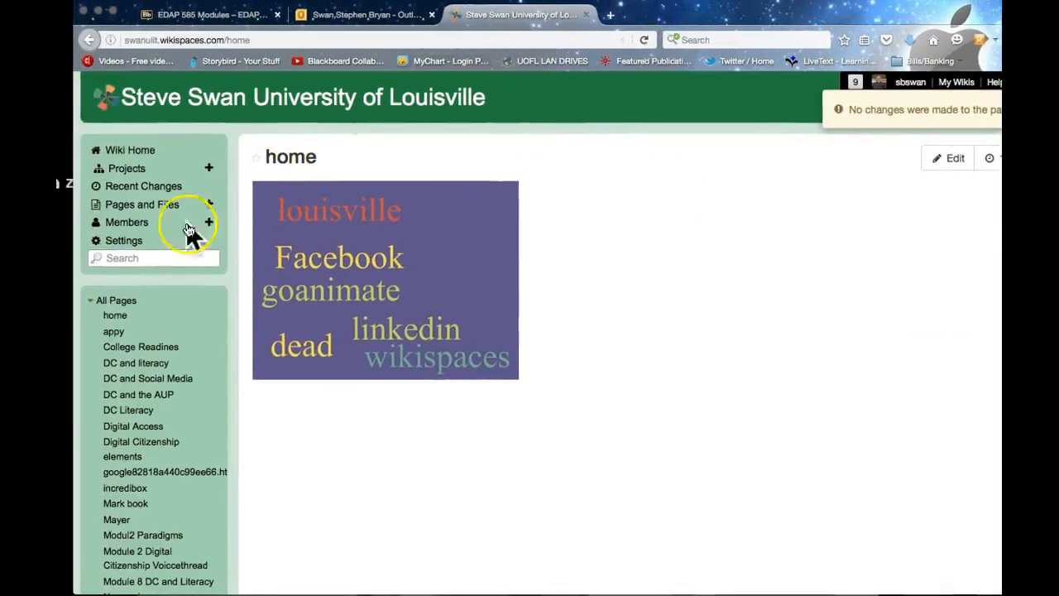
Step: Set wiki permissions to Protected: everyone can view, only members can edit, and update
click(121, 242)
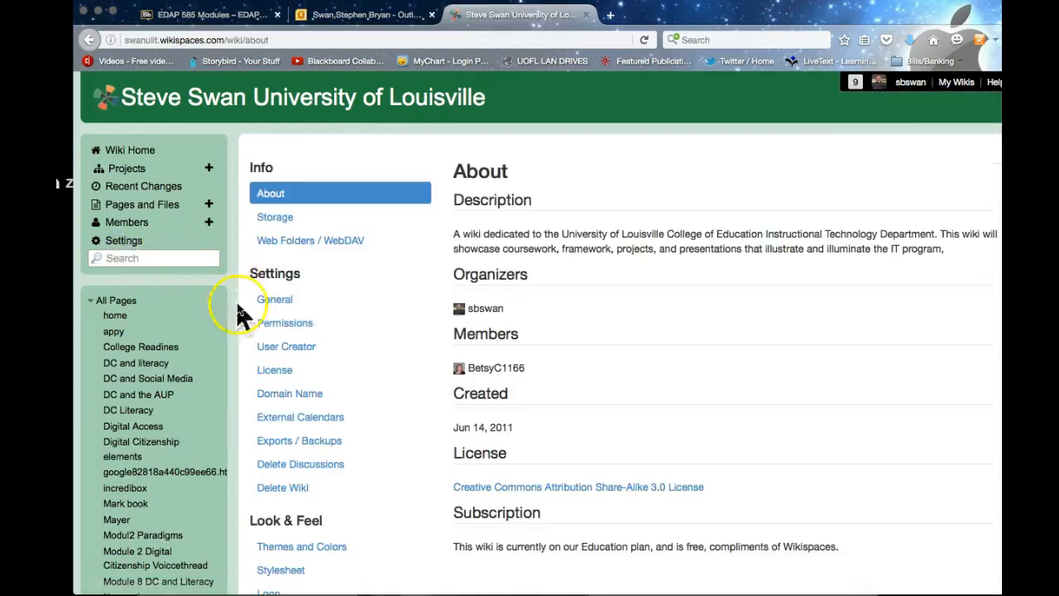
click(281, 301)
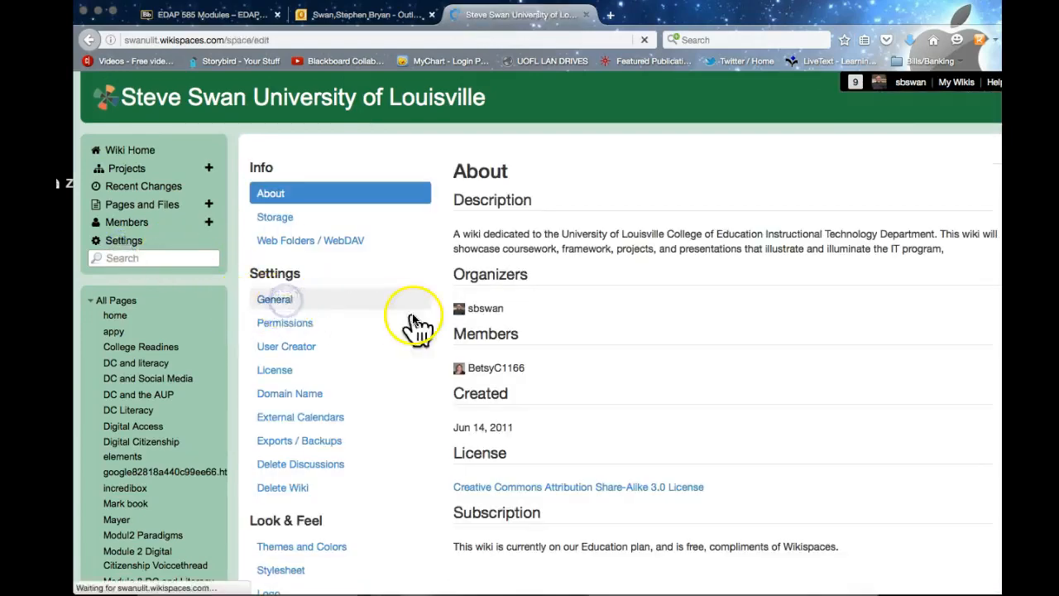
scroll(487, 353, down, 2)
scroll(488, 354, down, 2)
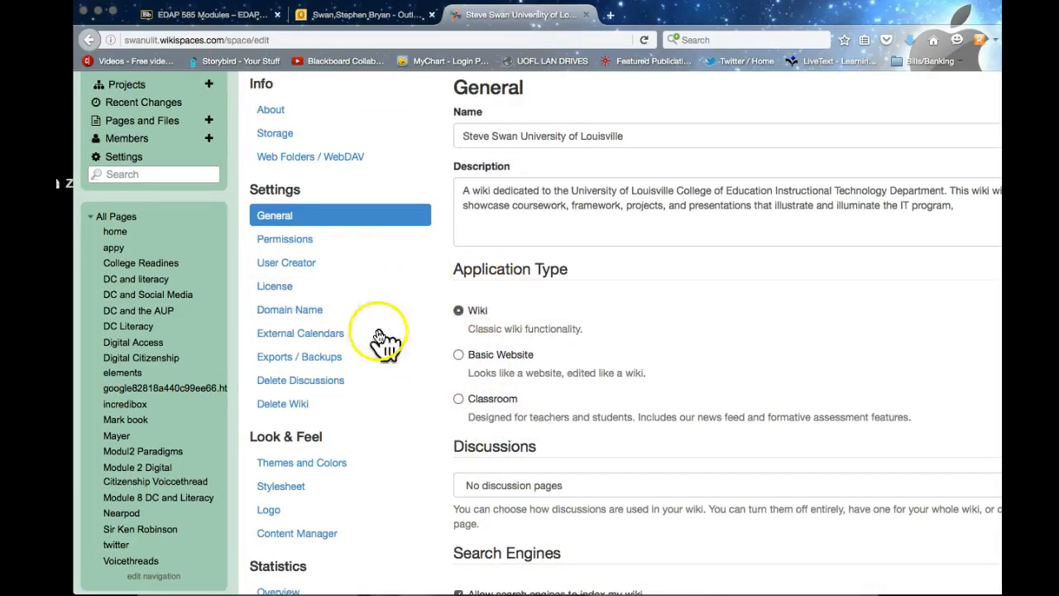
scroll(414, 350, down, 3)
scroll(410, 349, down, 3)
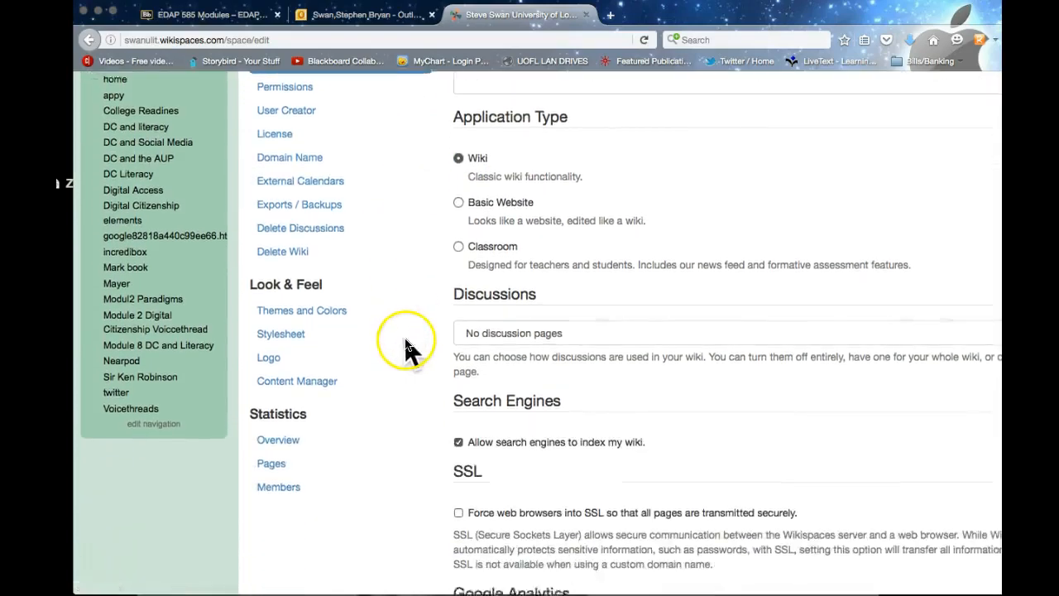
scroll(261, 331, up, 3)
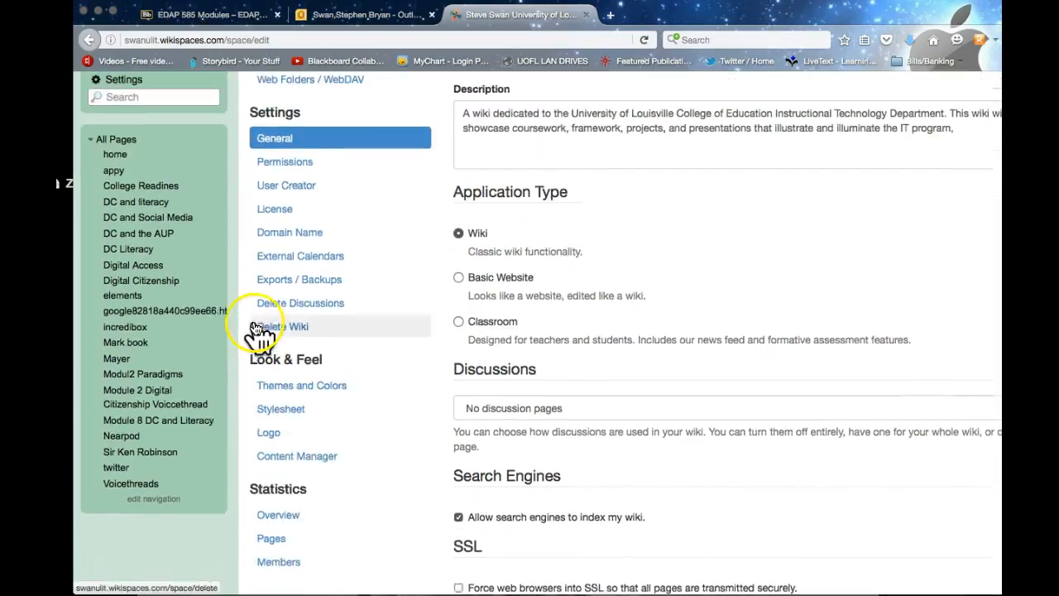
click(273, 170)
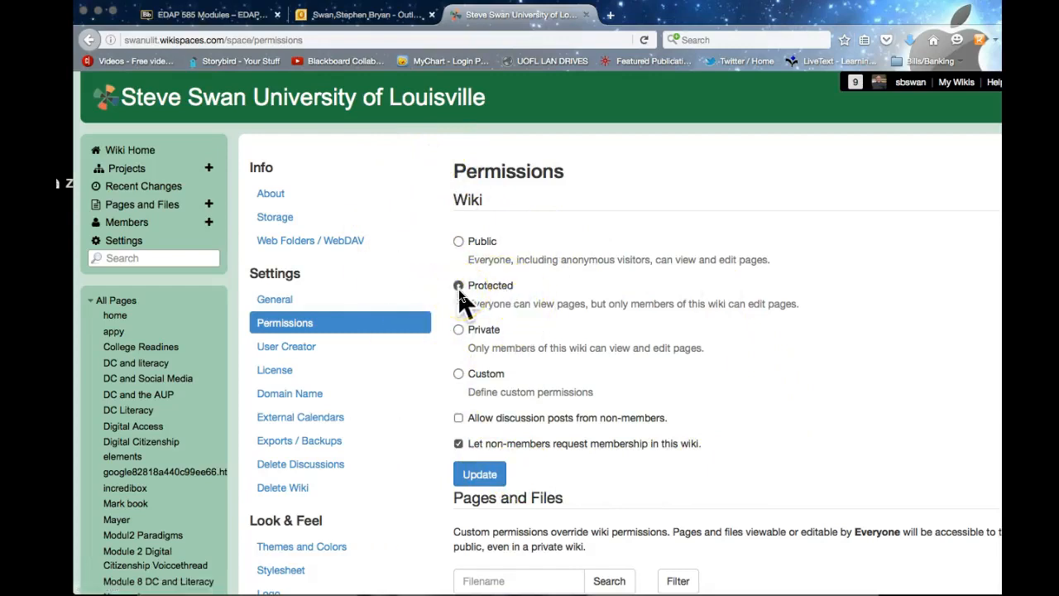
scroll(458, 331, down, 1)
click(467, 476)
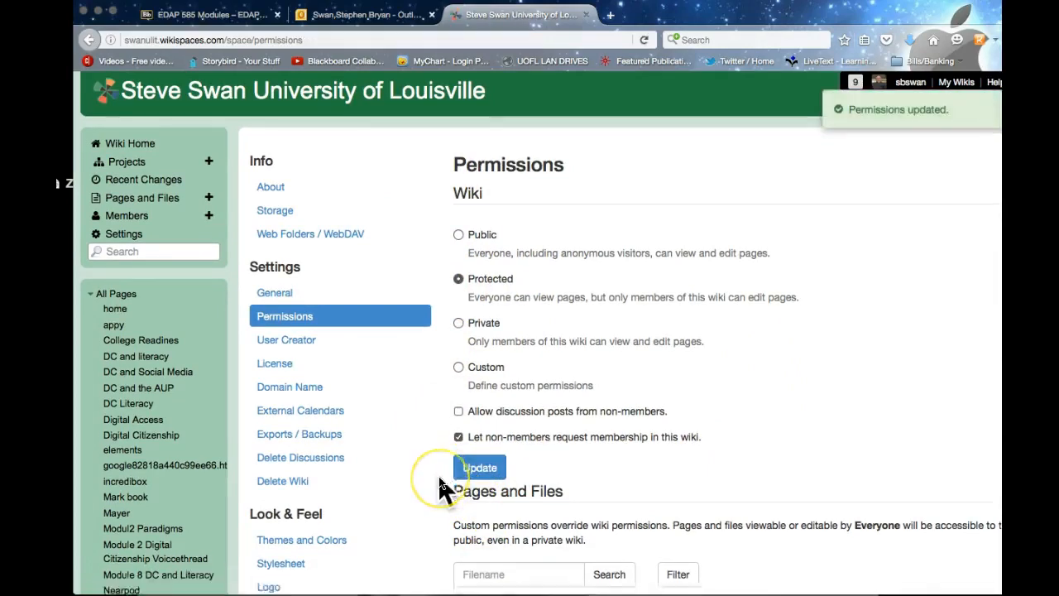
scroll(439, 484, down, 3)
Step: Choose the BoxyLeft theme under Themes and Colors and apply it to the wiki
click(327, 394)
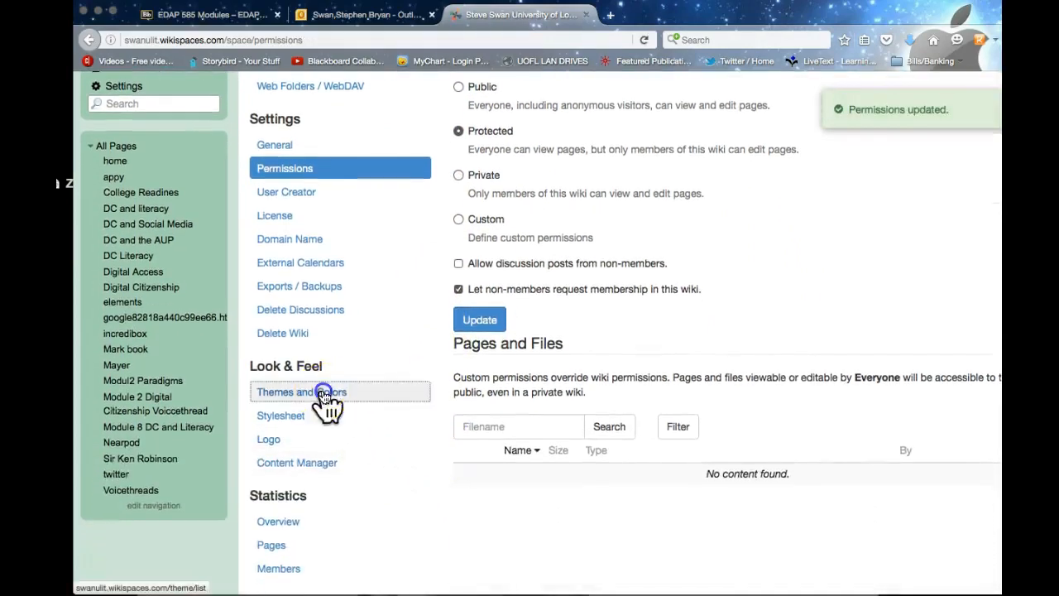
scroll(433, 461, down, 2)
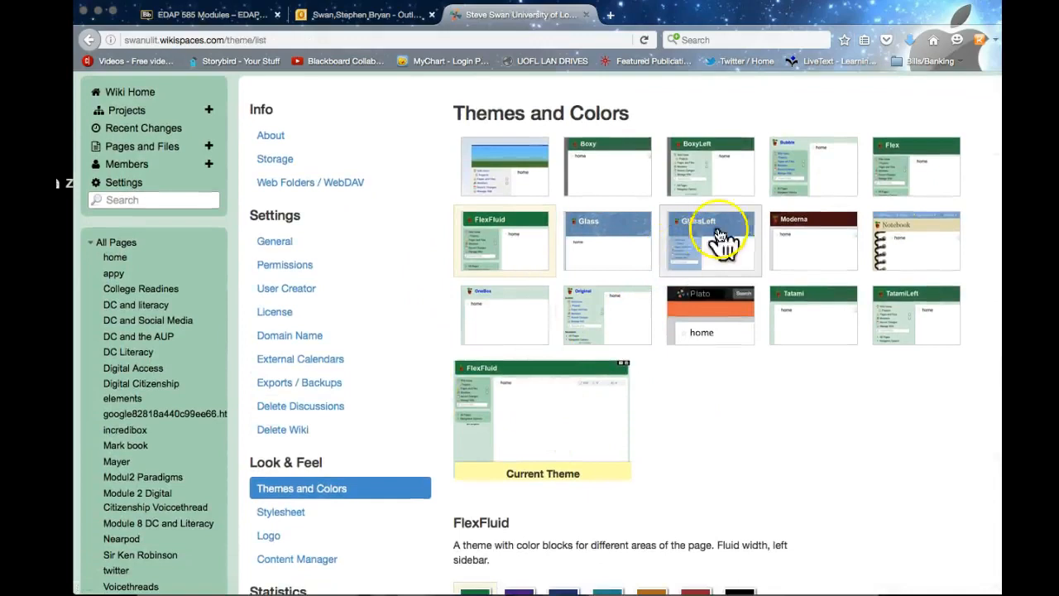
click(699, 176)
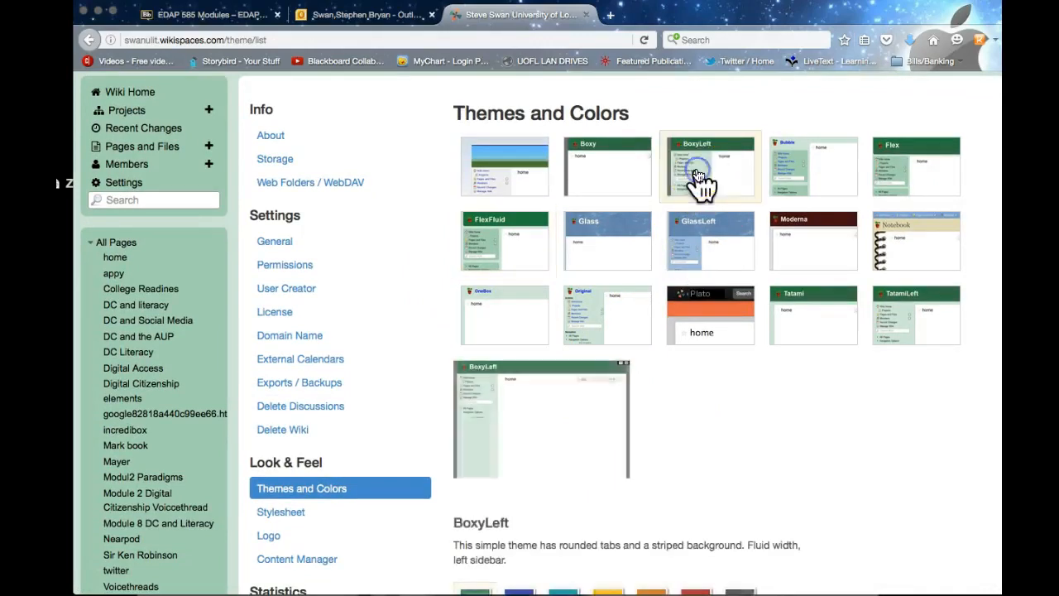
scroll(585, 324, down, 3)
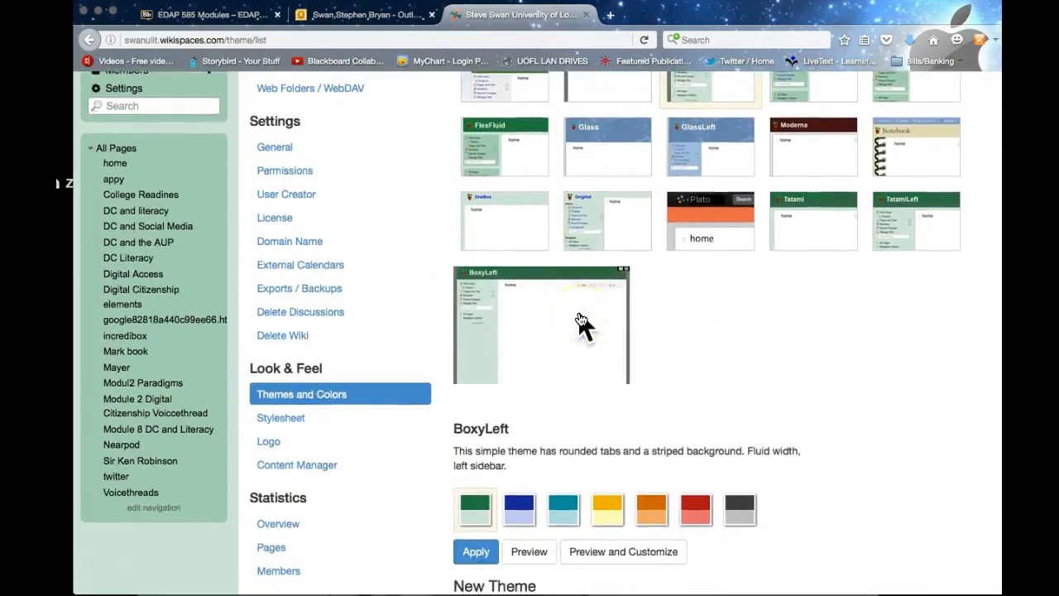
scroll(583, 324, down, 2)
click(476, 497)
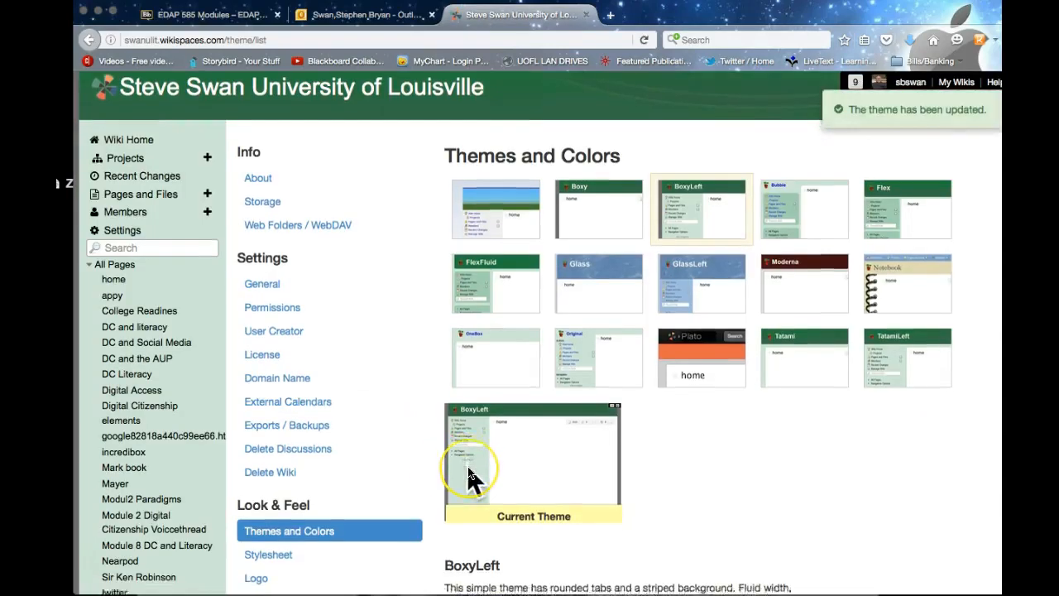
scroll(468, 476, down, 2)
scroll(469, 478, up, 2)
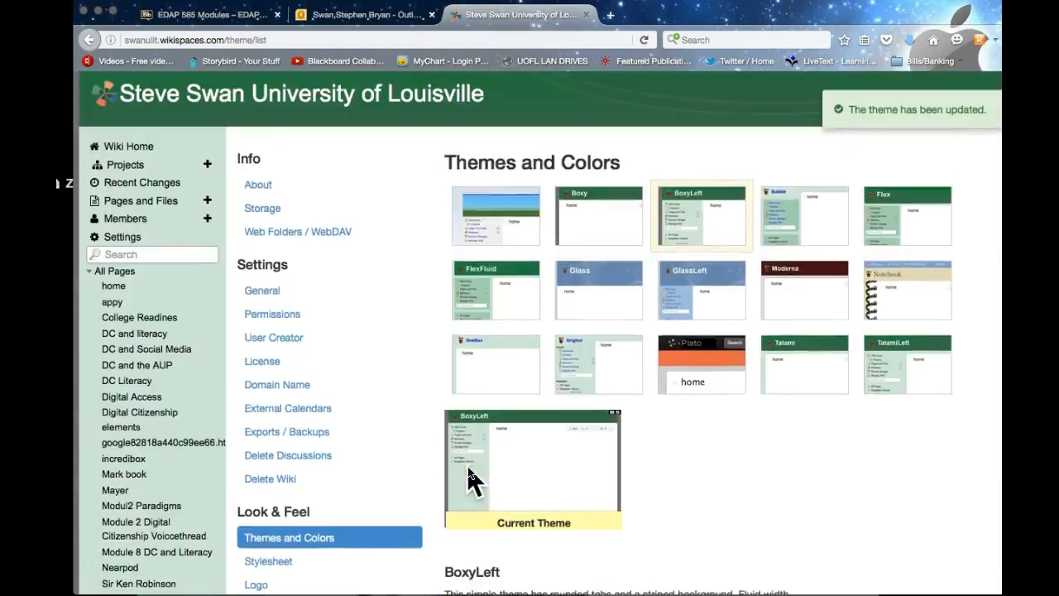
click(326, 316)
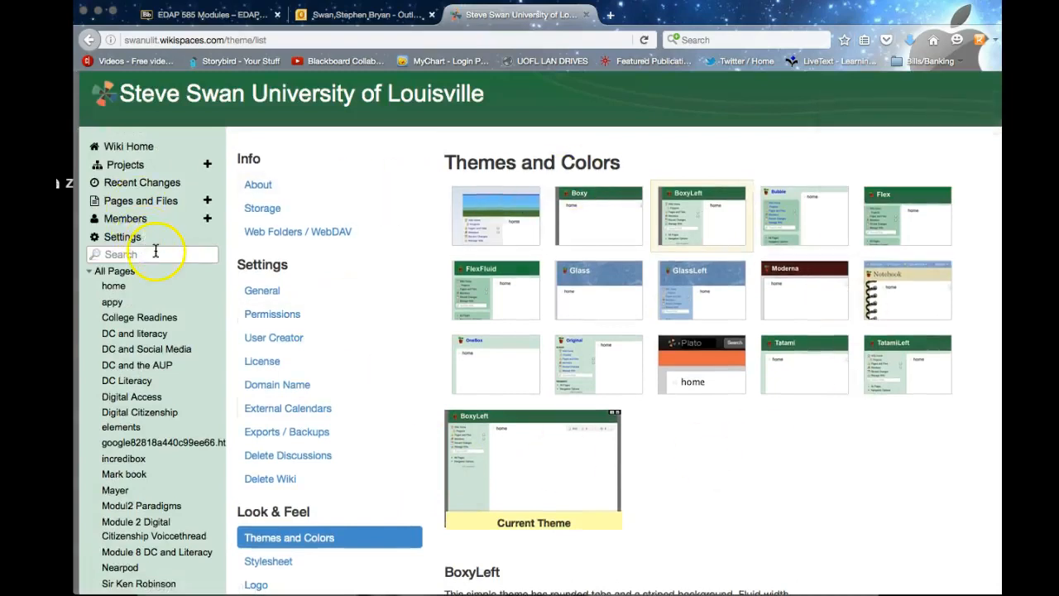
Step: Go to Wiki Home and scroll through the BoxyLeft-styled page with the word-cloud image
click(132, 140)
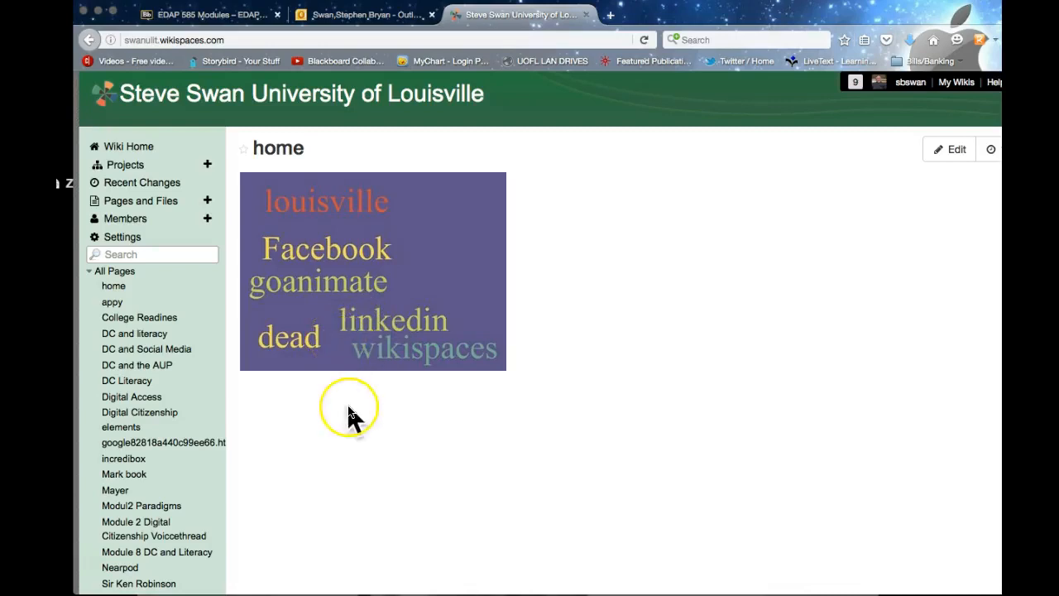
scroll(307, 404, down, 1)
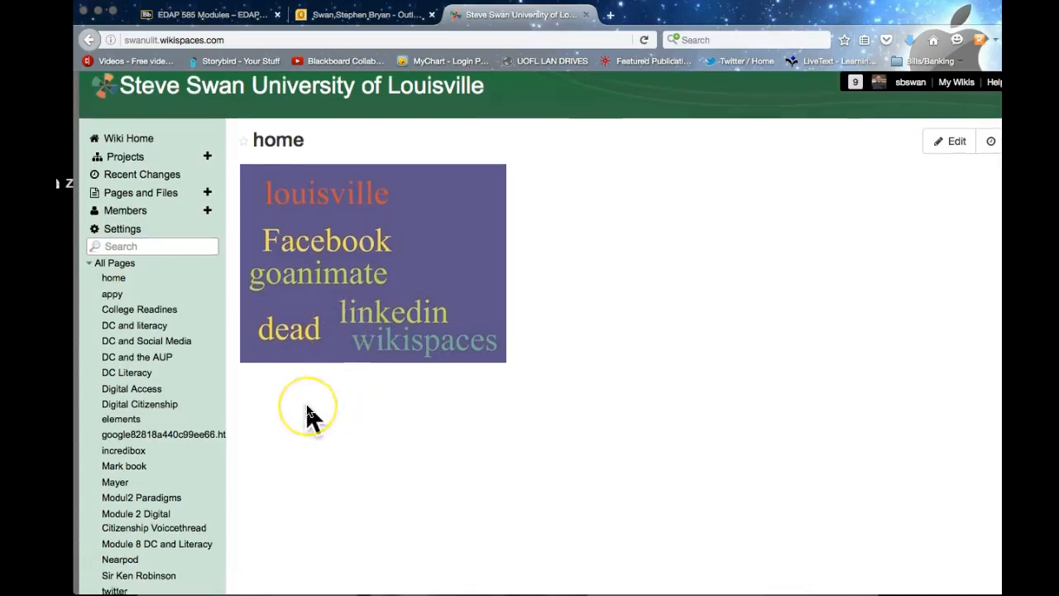
scroll(306, 414, down, 3)
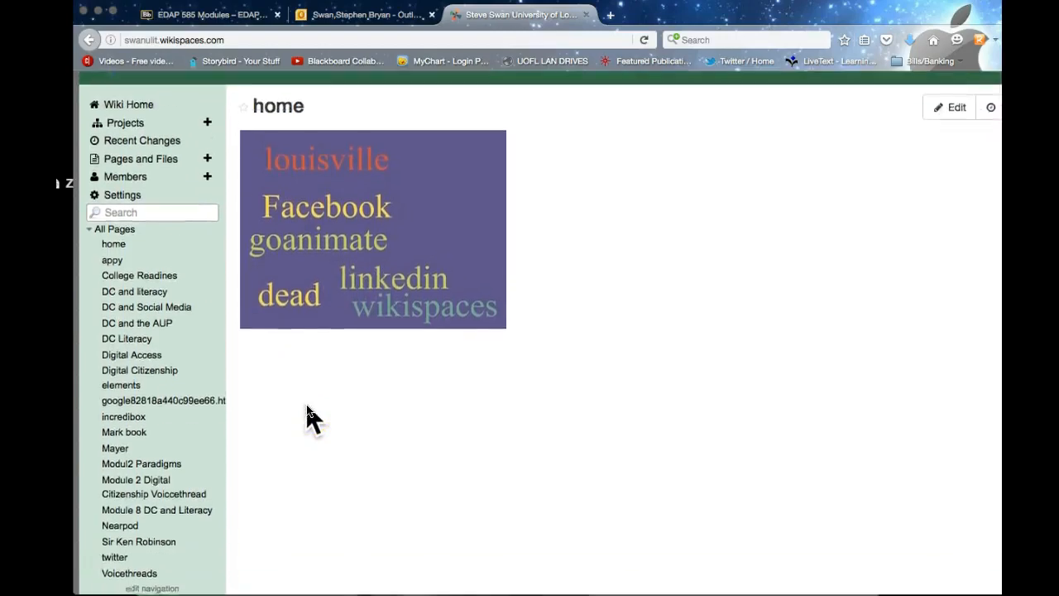
scroll(306, 414, up, 1)
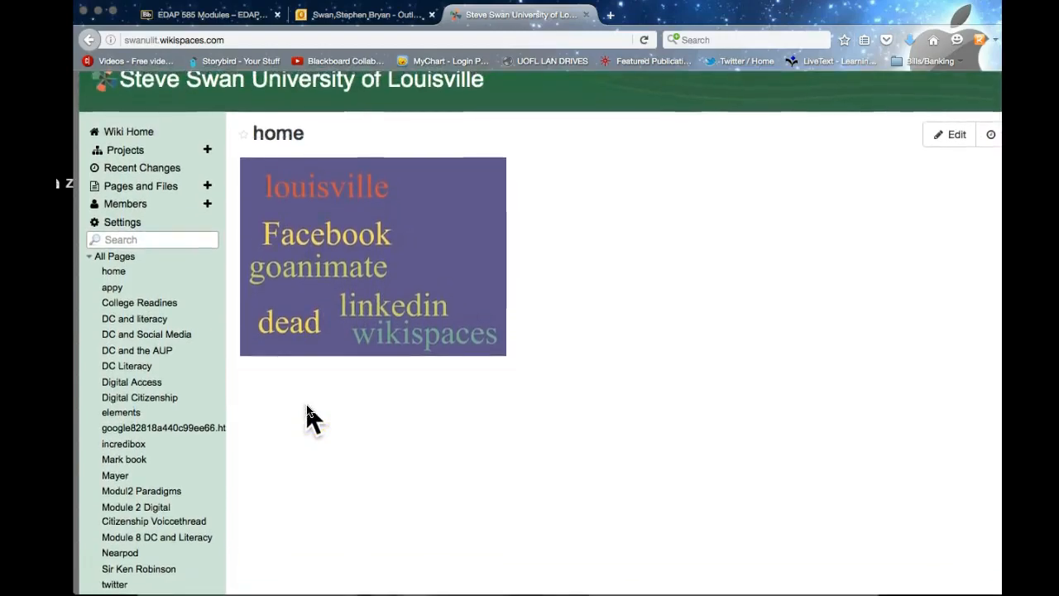
scroll(306, 414, down, 2)
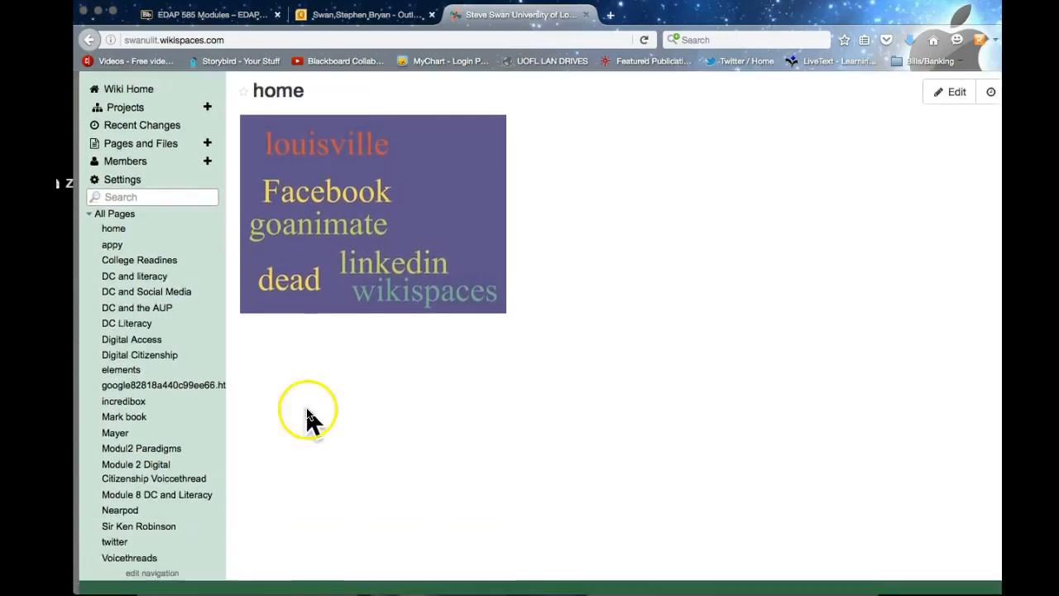